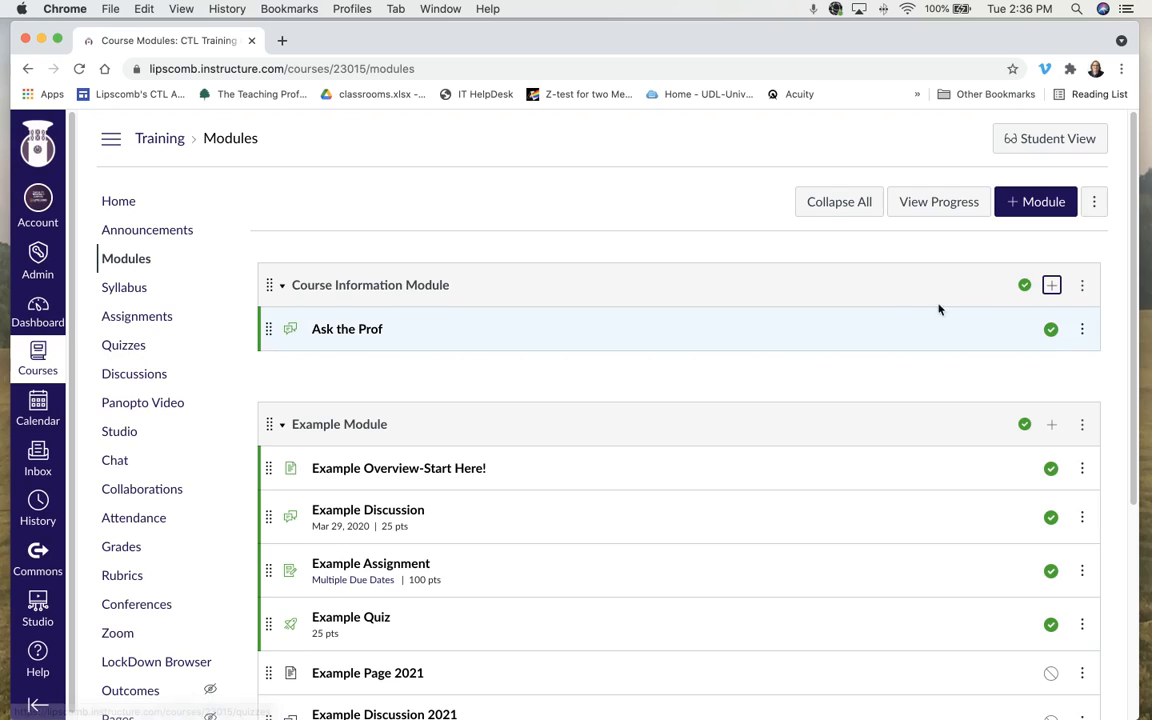
click(1053, 287)
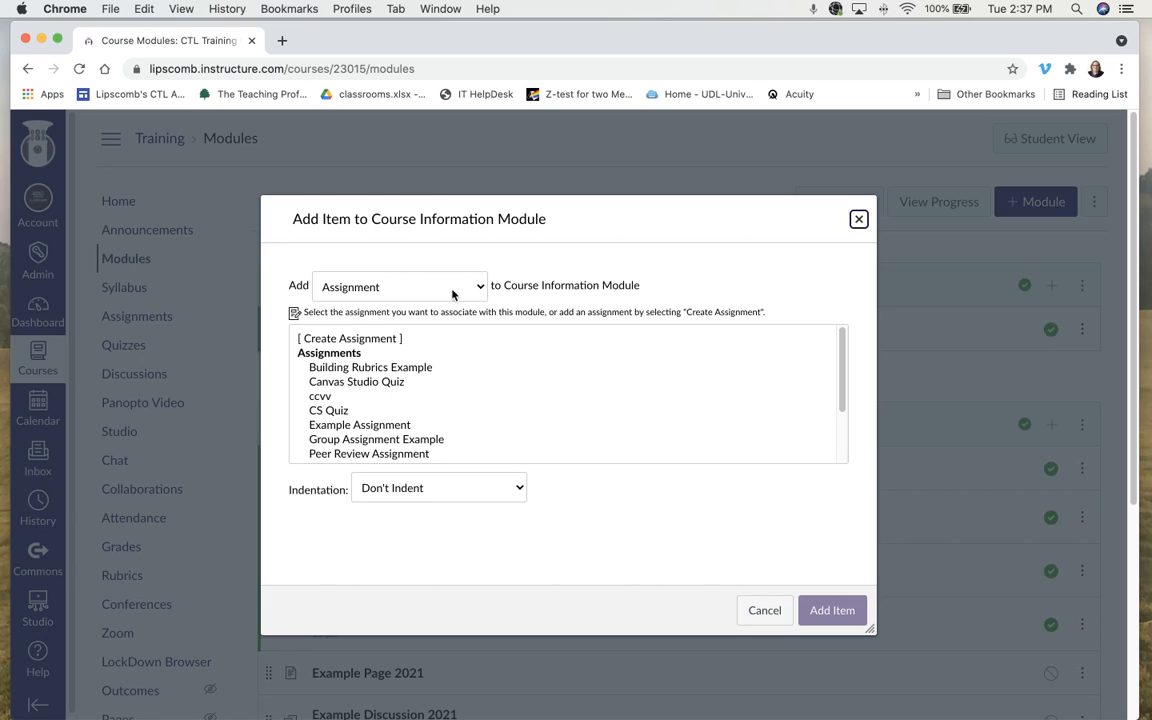
click(370, 286)
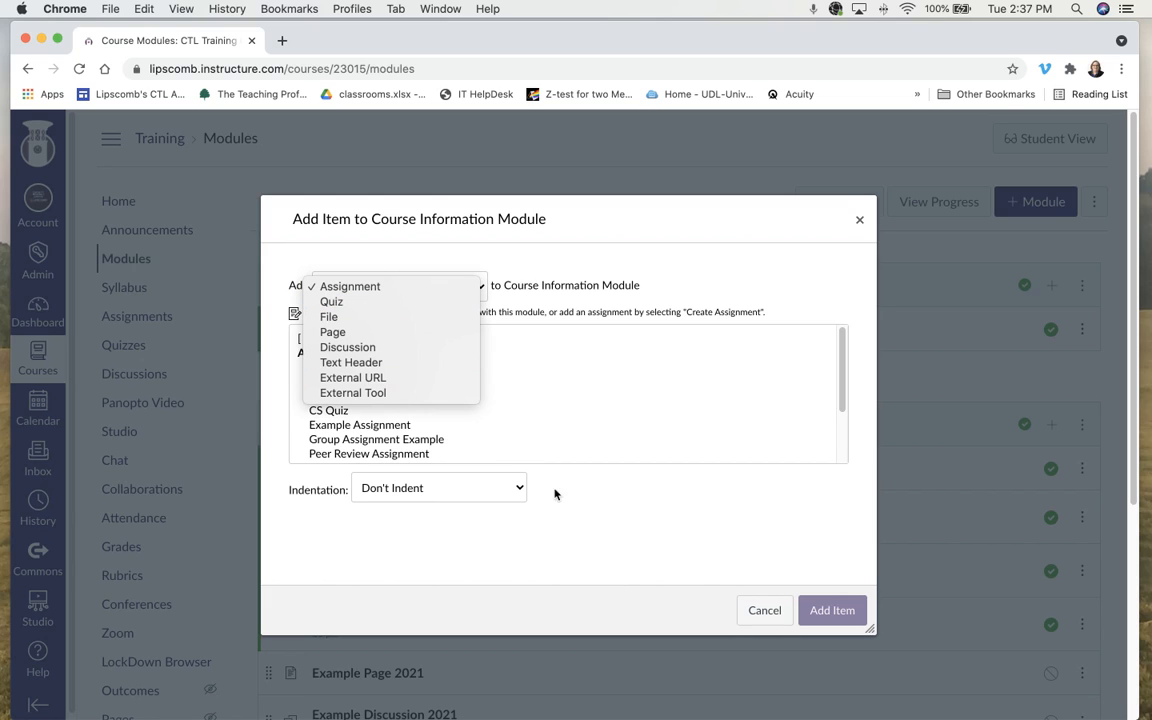
click(769, 612)
click(767, 612)
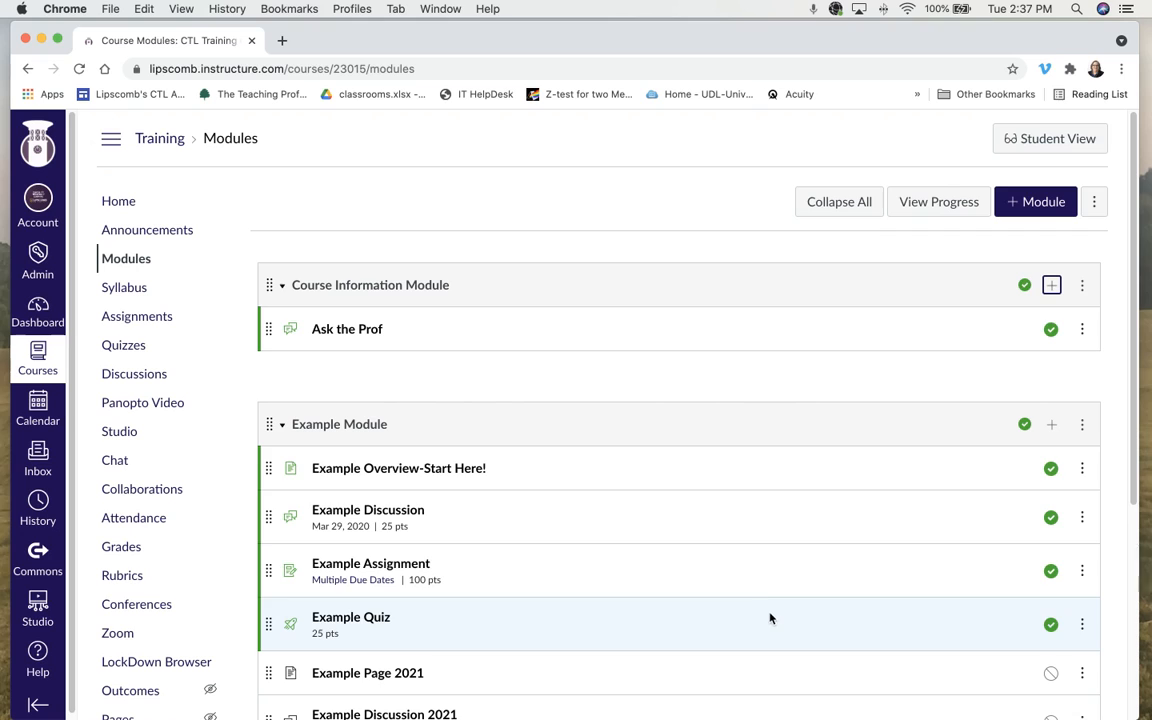
- Create a new quiz in the course's quiz list using the Classic Quizzes engine
click(121, 346)
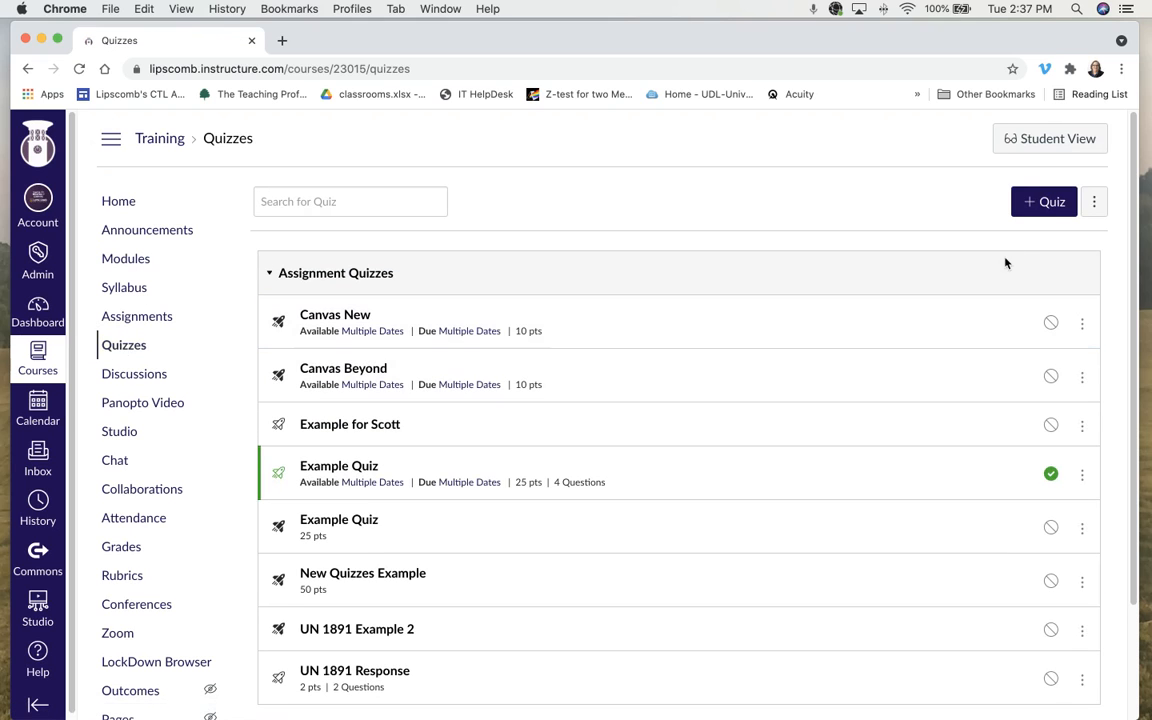
click(1052, 202)
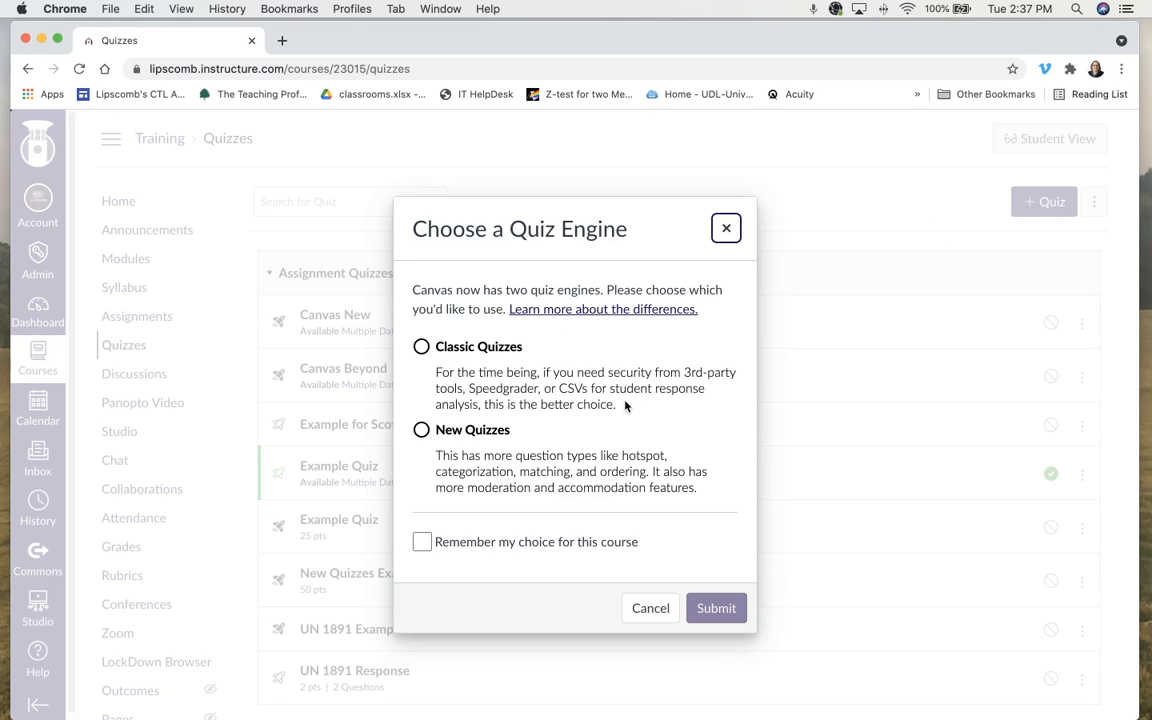
click(421, 347)
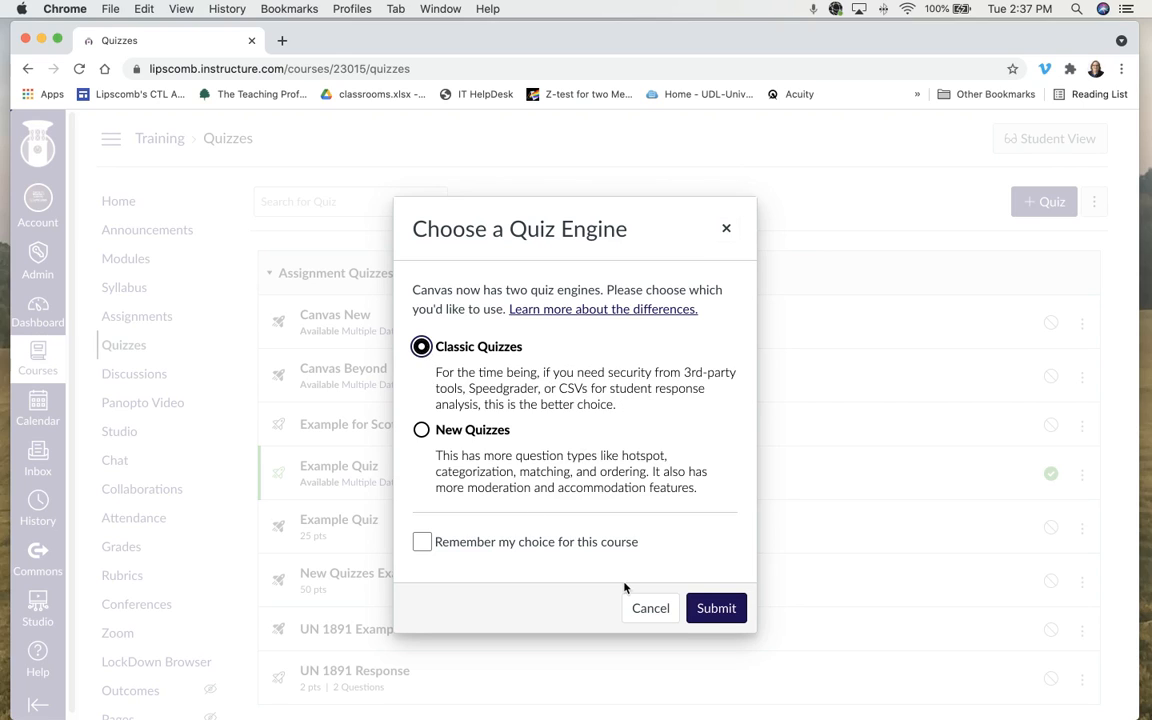
click(716, 610)
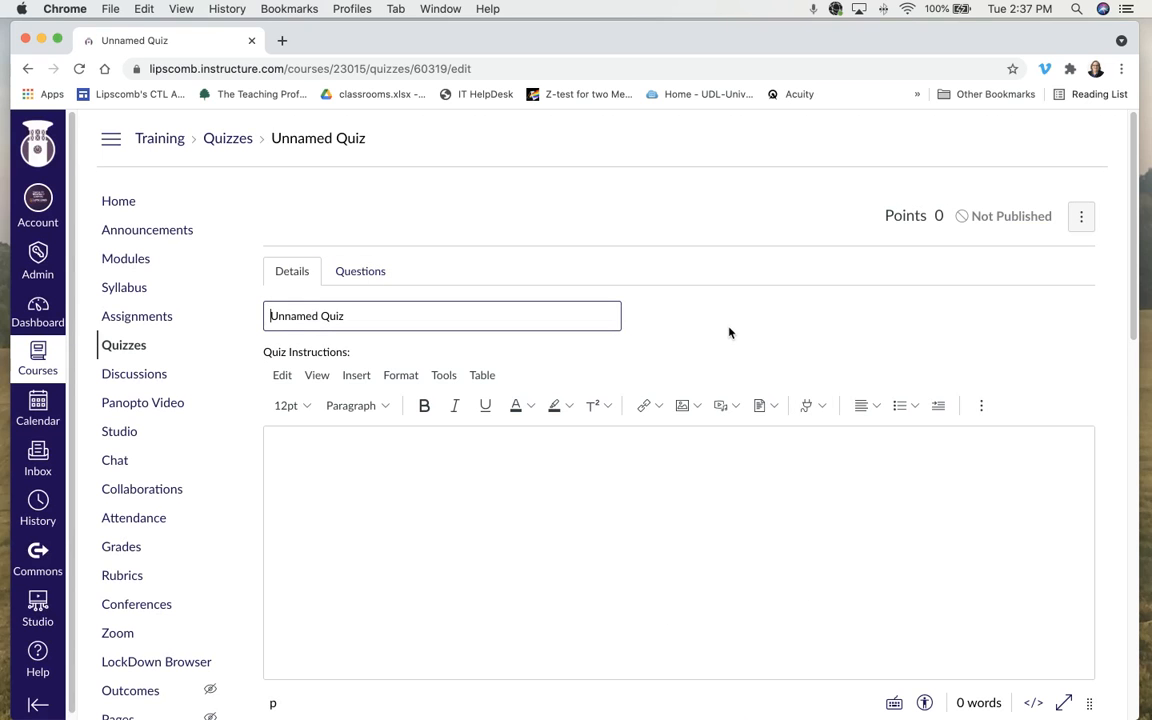
- Replace the default title of the new quiz with "Practice Quiz"
scroll(729, 330, down, 2)
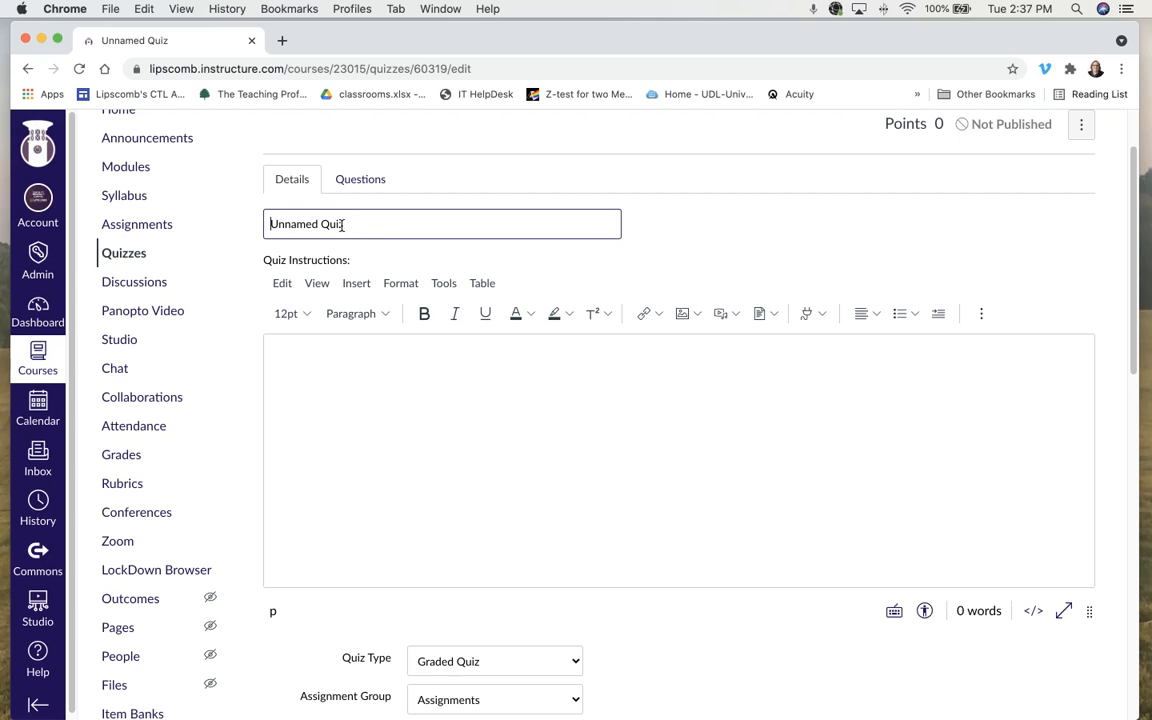
drag(342, 225, 265, 225)
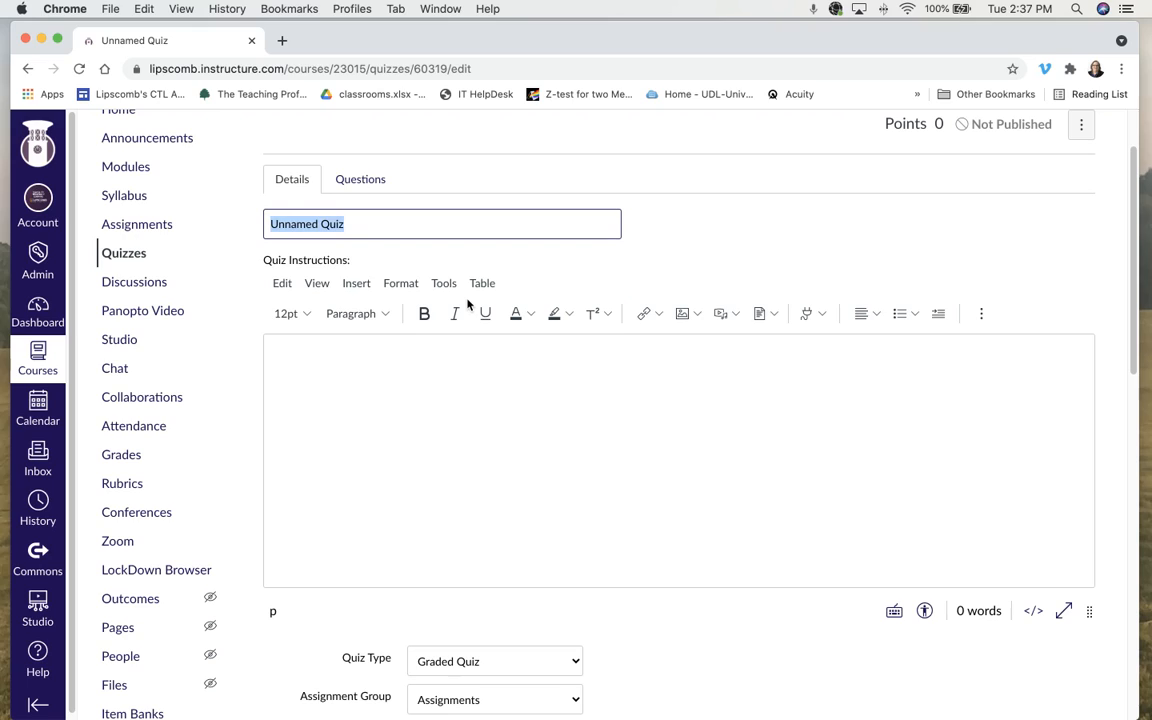
text(Pra)
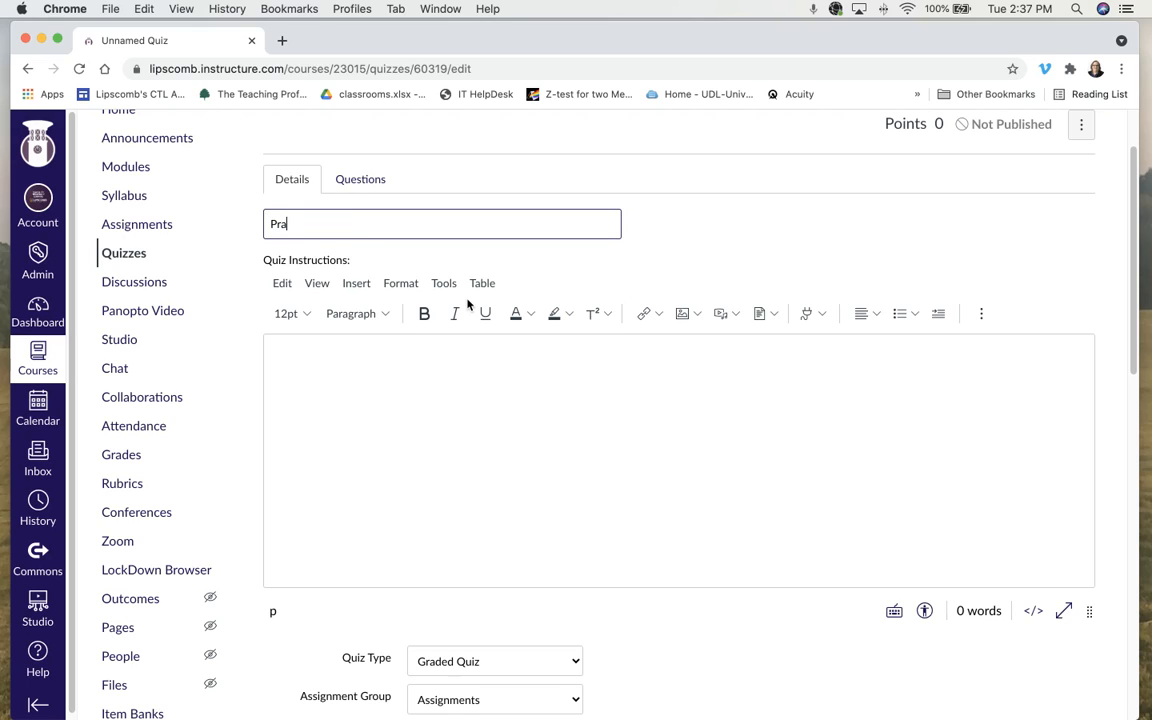
text(ctice Quiz)
- Write quiz instructions explaining that practice quizzes are ungraded and where to find them, plus a paragraph inviting students to test their Back to the Future knowledge
click(508, 422)
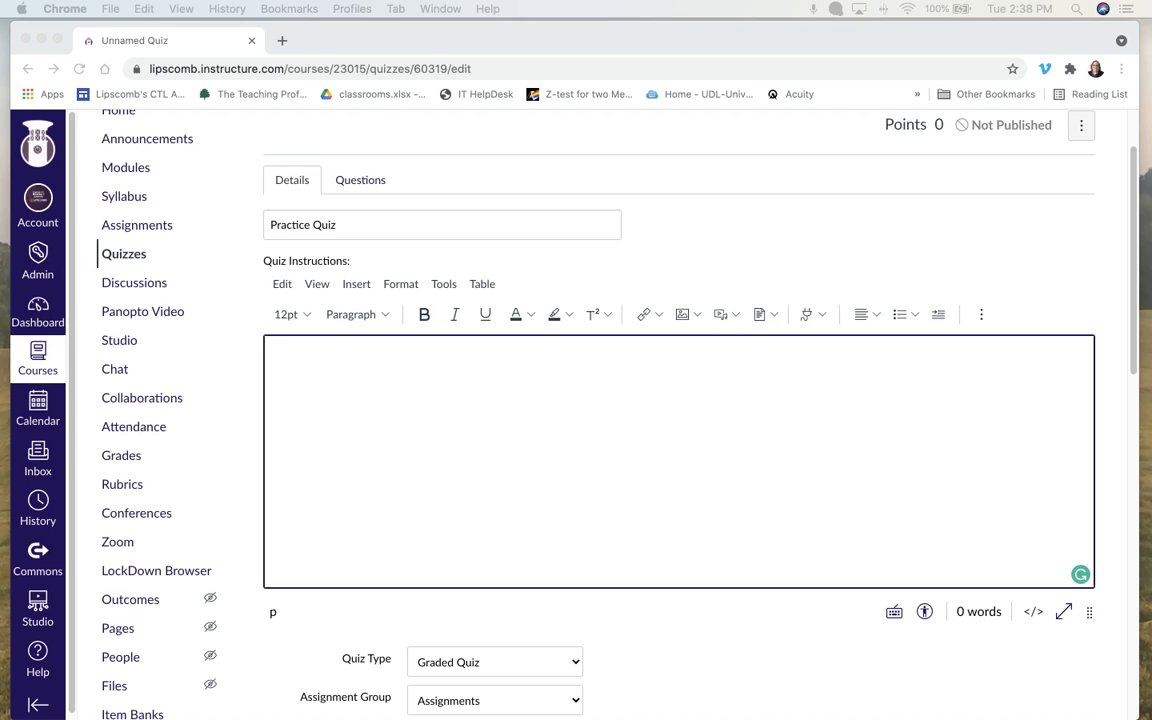
click(350, 448)
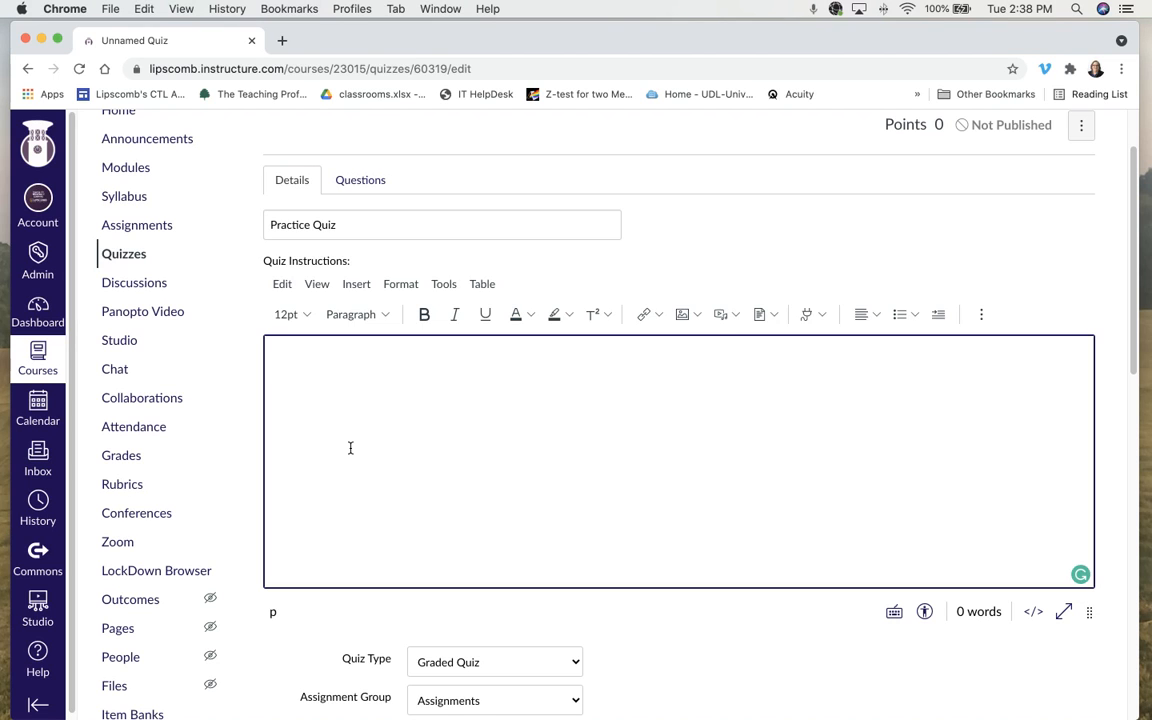
text(This is an example of practice quiz. Students are not graded on their answers with practice quizzes. The practice quizzes will be available to you from the Quiz page or you instructor will link to practice quizzes on pages or in modules.)
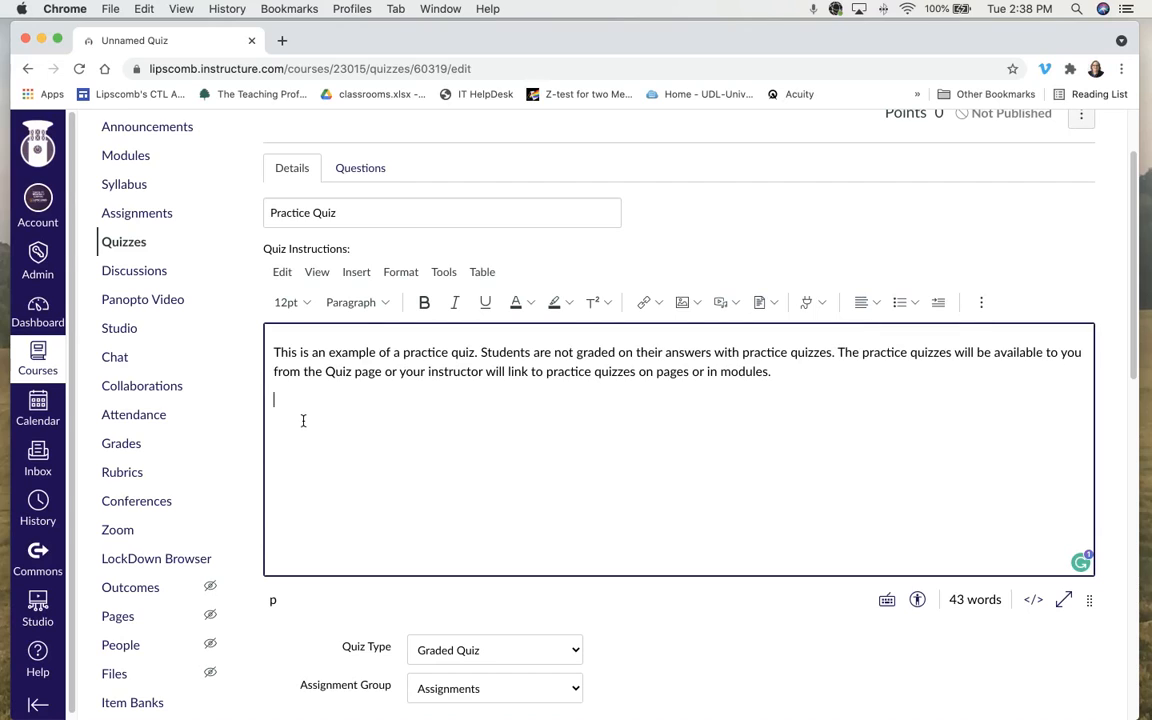
text(How well to you know the movie Back to the Future? Test your knowledge by taking this quiz.)
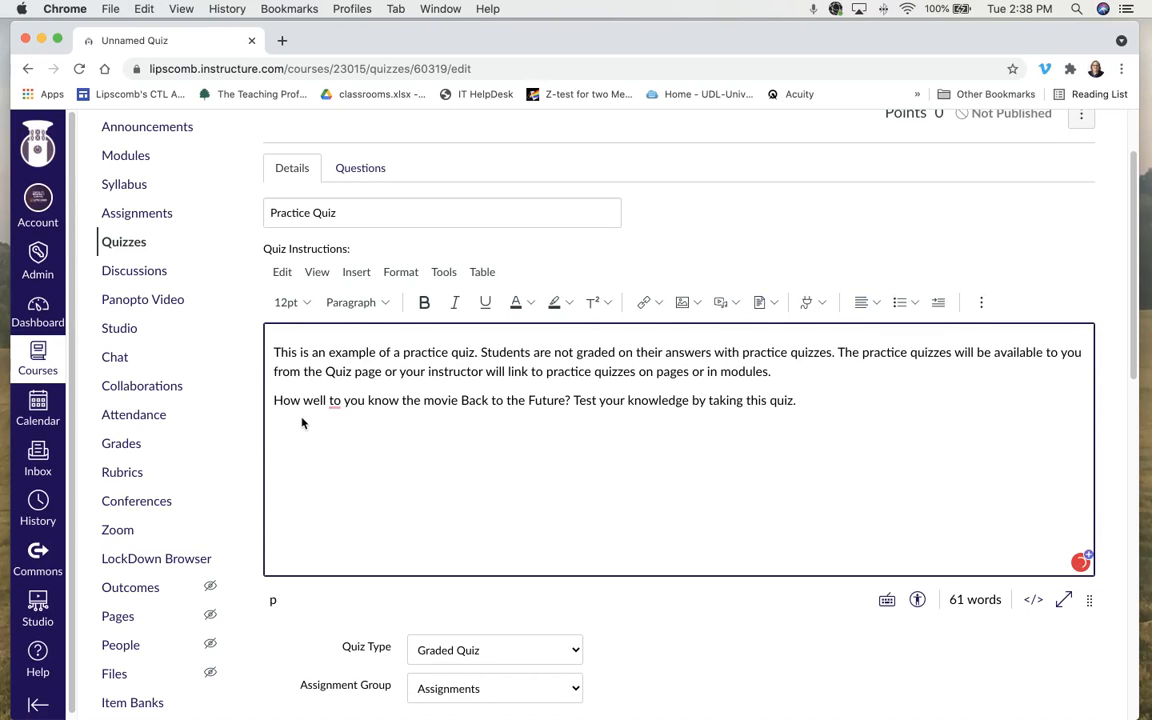
- Correct the mistyped "to" in "How well to you know" to "do" in the quiz instructions
scroll(301, 422, down, 2)
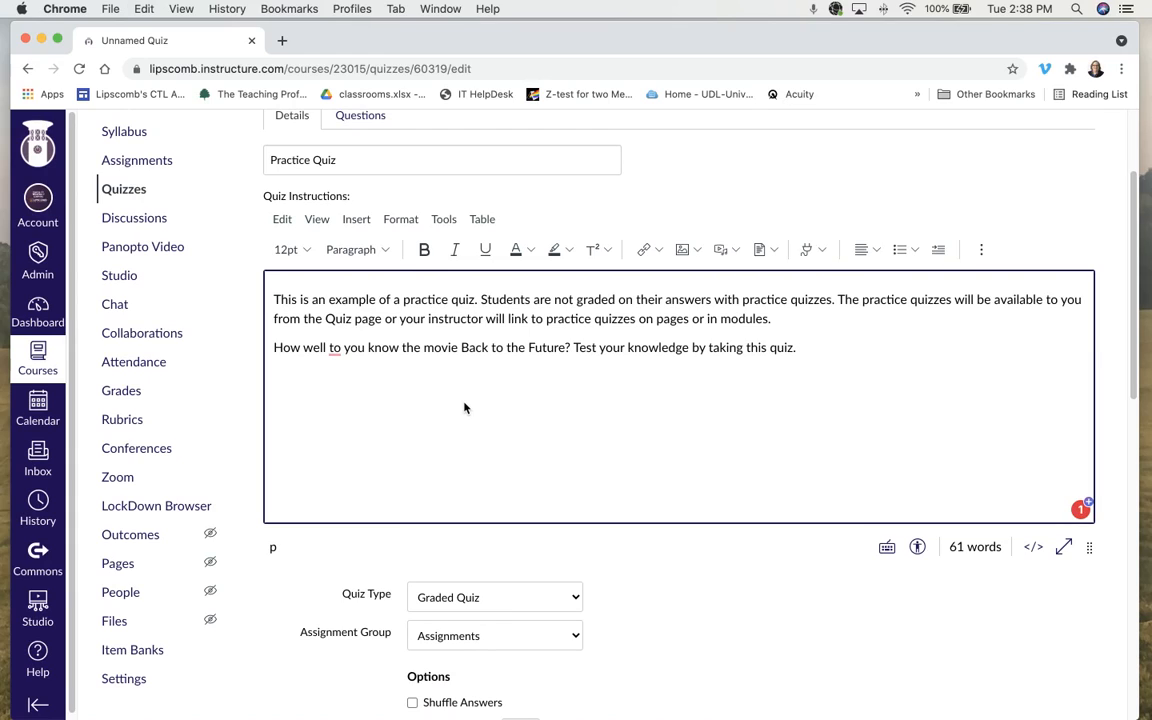
mouse_move(334, 348)
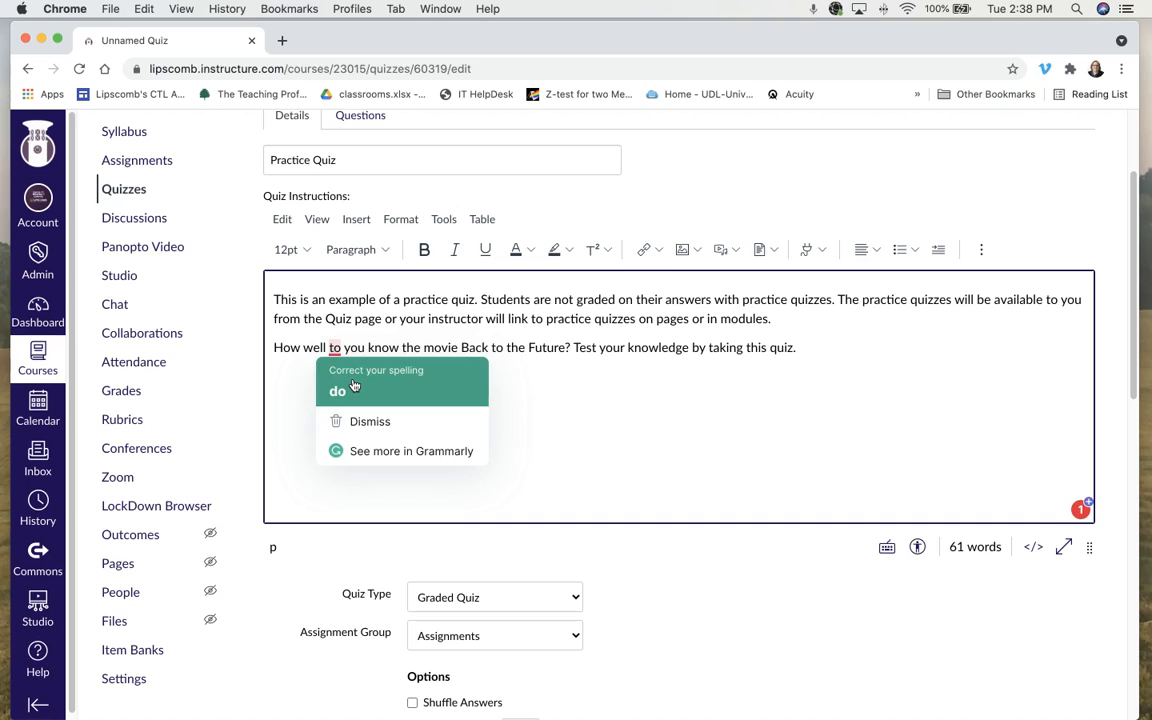
click(354, 388)
- Try the quiz types Practice Quiz, Graded Survey and Ungraded Survey, and set the type back to Graded Quiz
scroll(658, 488, down, 2)
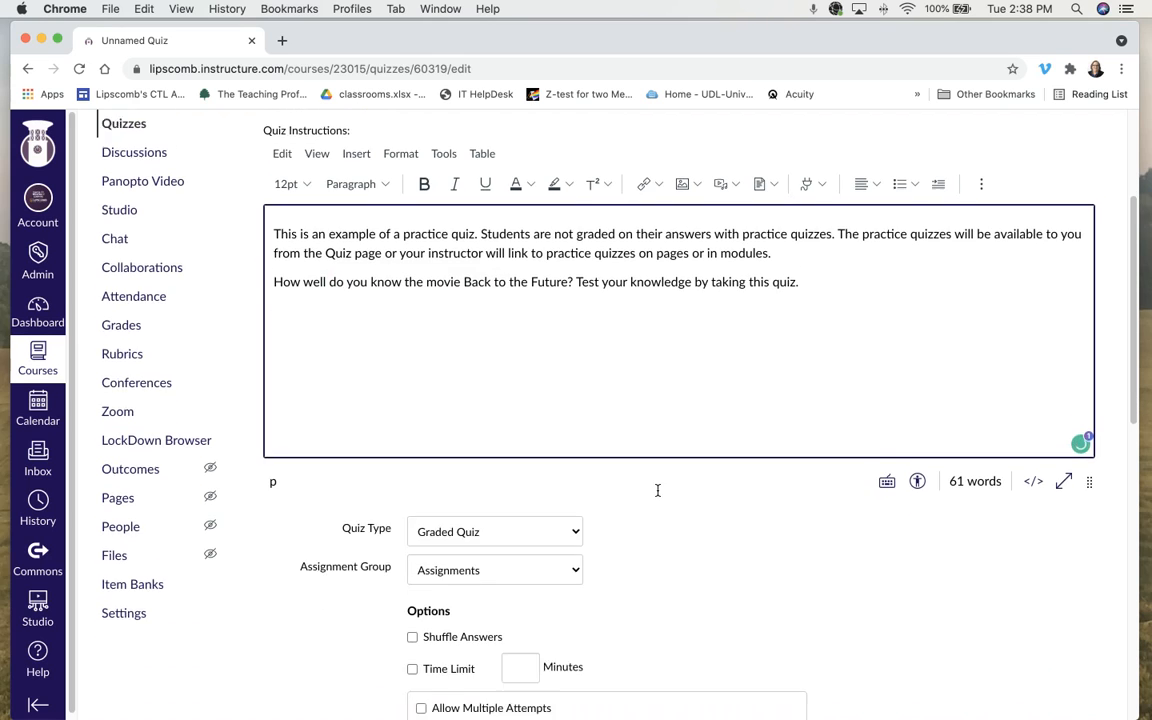
scroll(658, 490, down, 4)
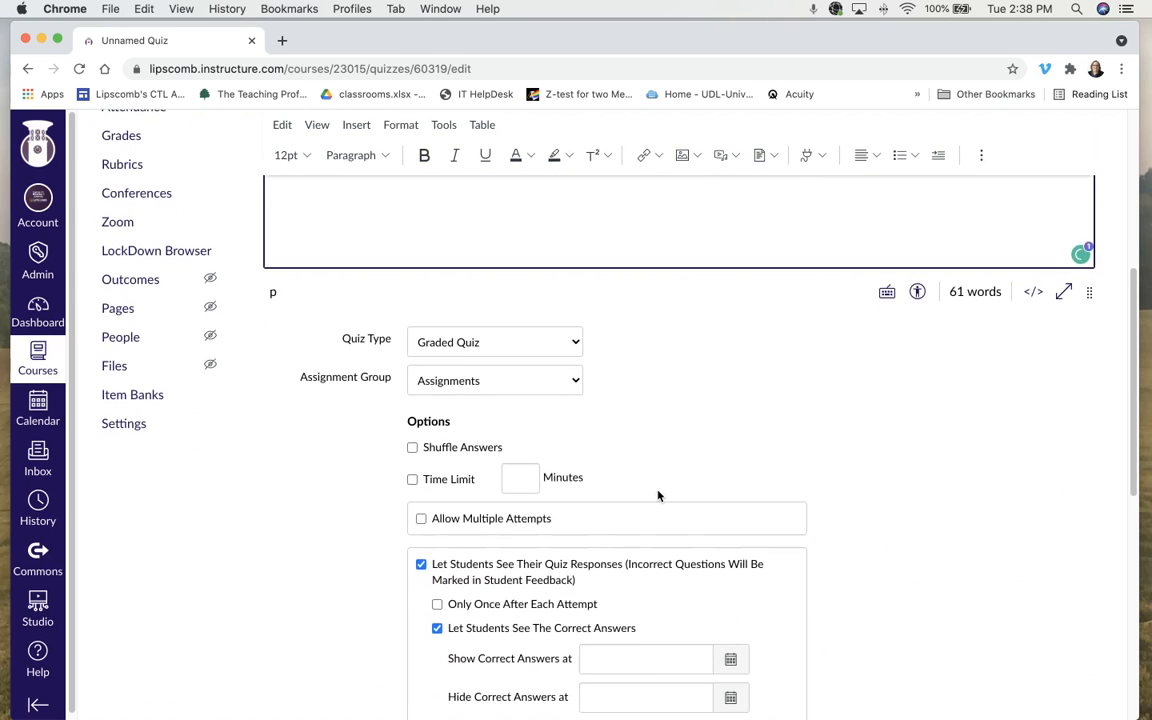
scroll(658, 494, down, 3)
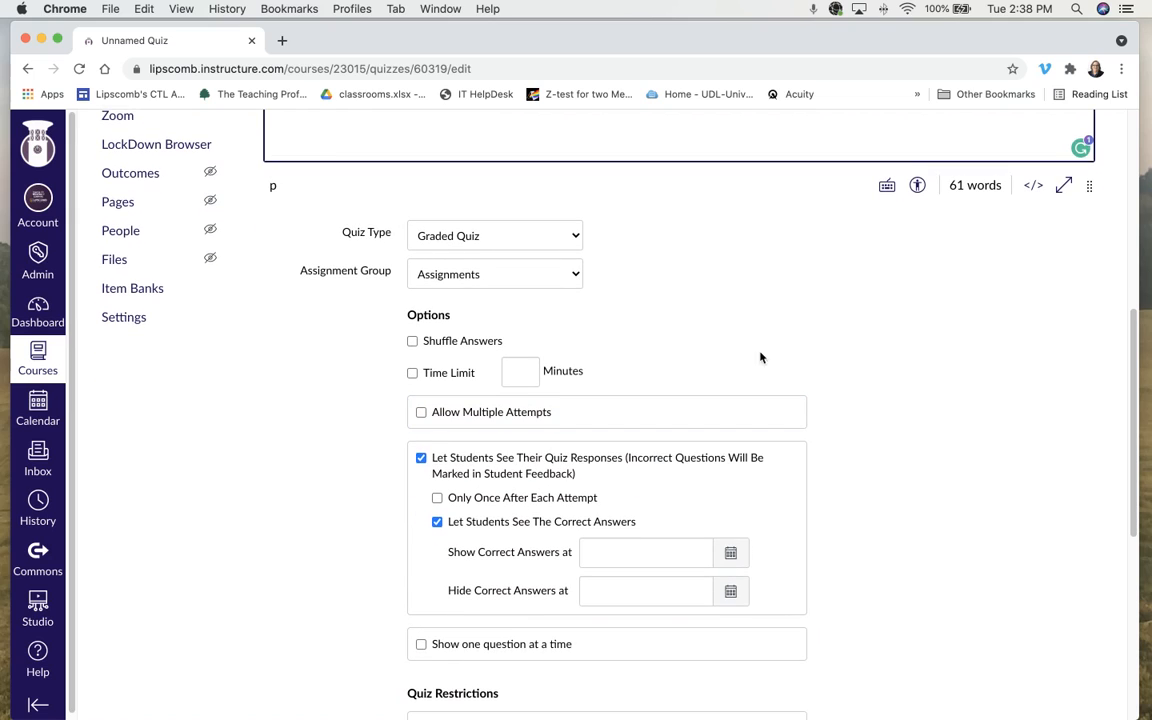
click(760, 357)
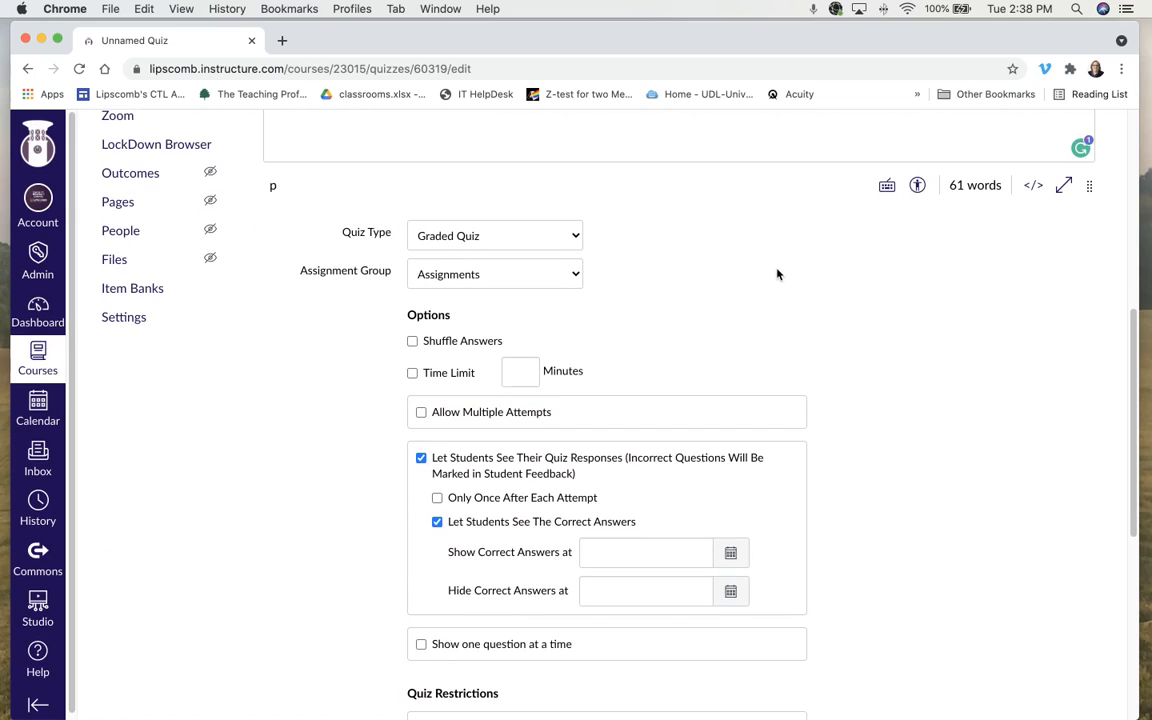
click(577, 240)
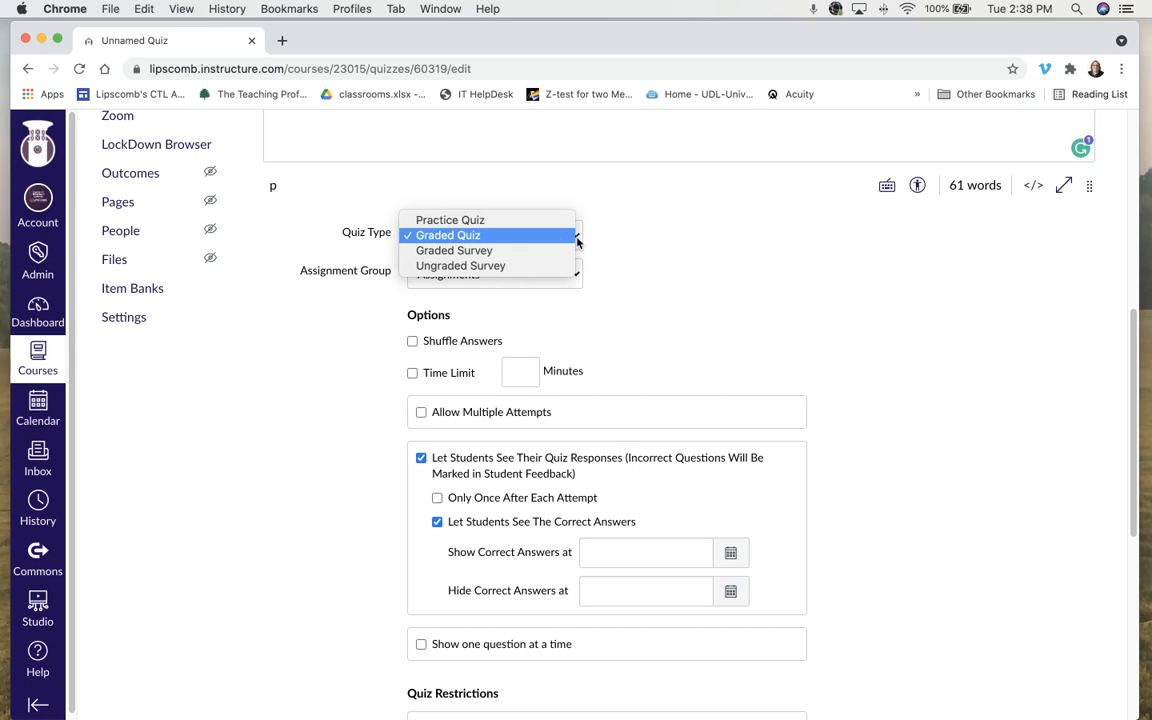
click(463, 221)
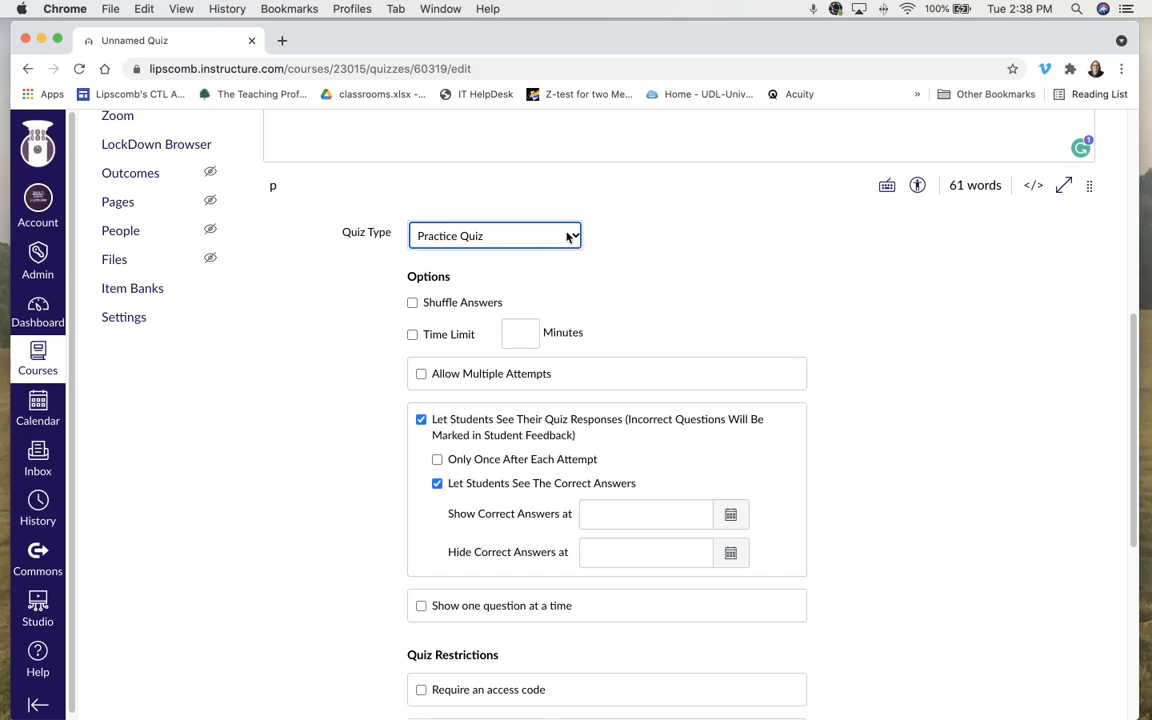
click(576, 236)
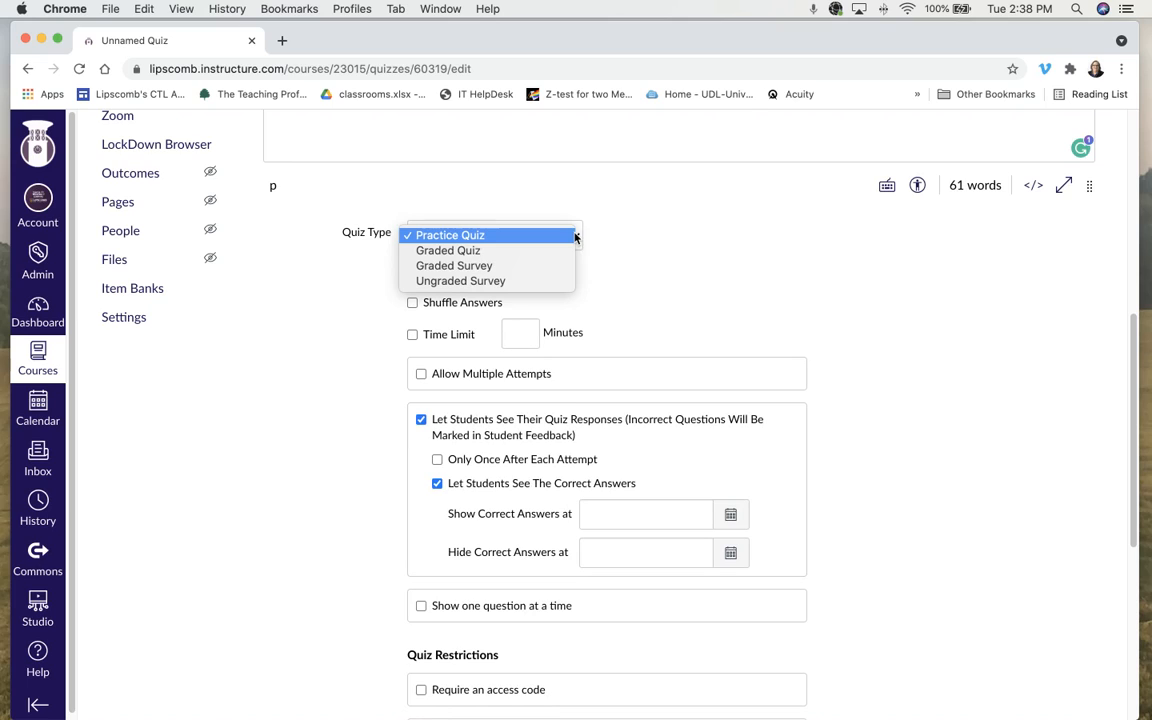
click(523, 266)
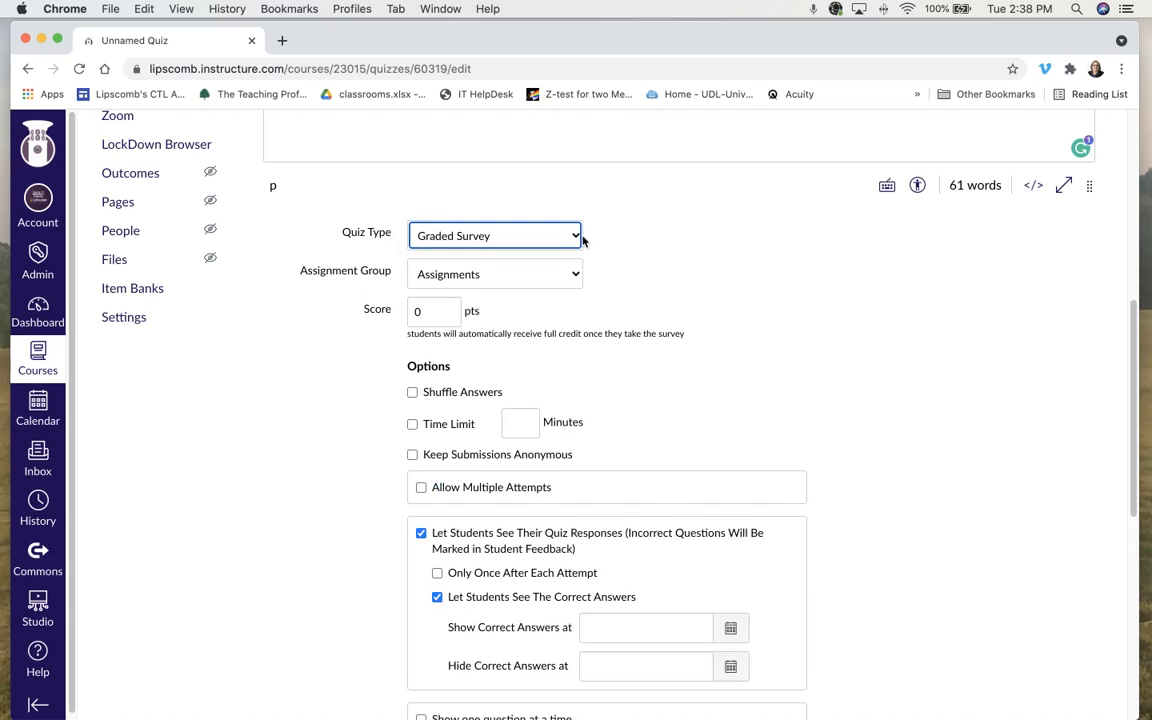
click(576, 236)
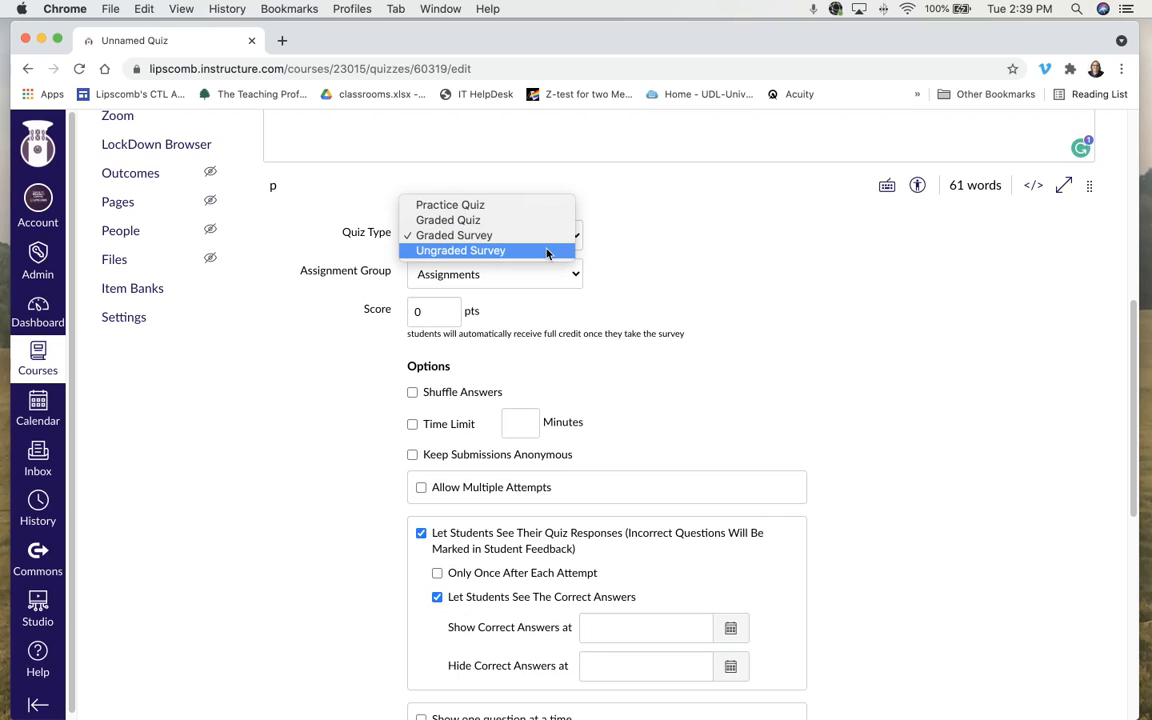
click(547, 251)
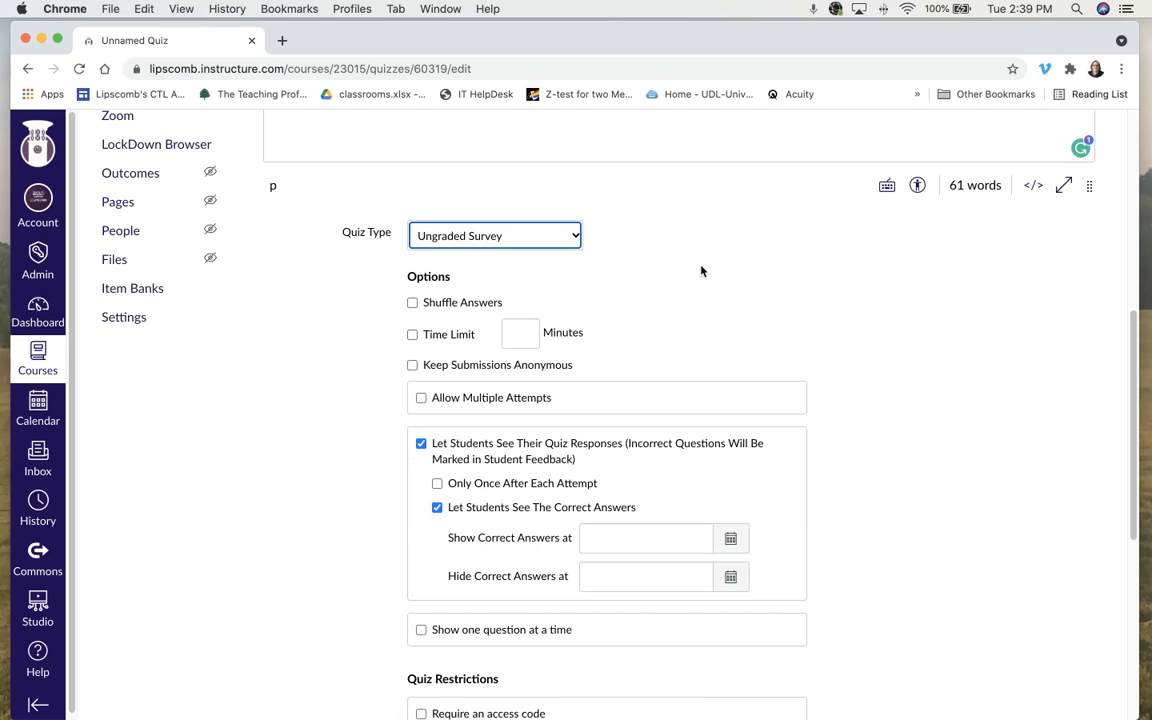
click(574, 236)
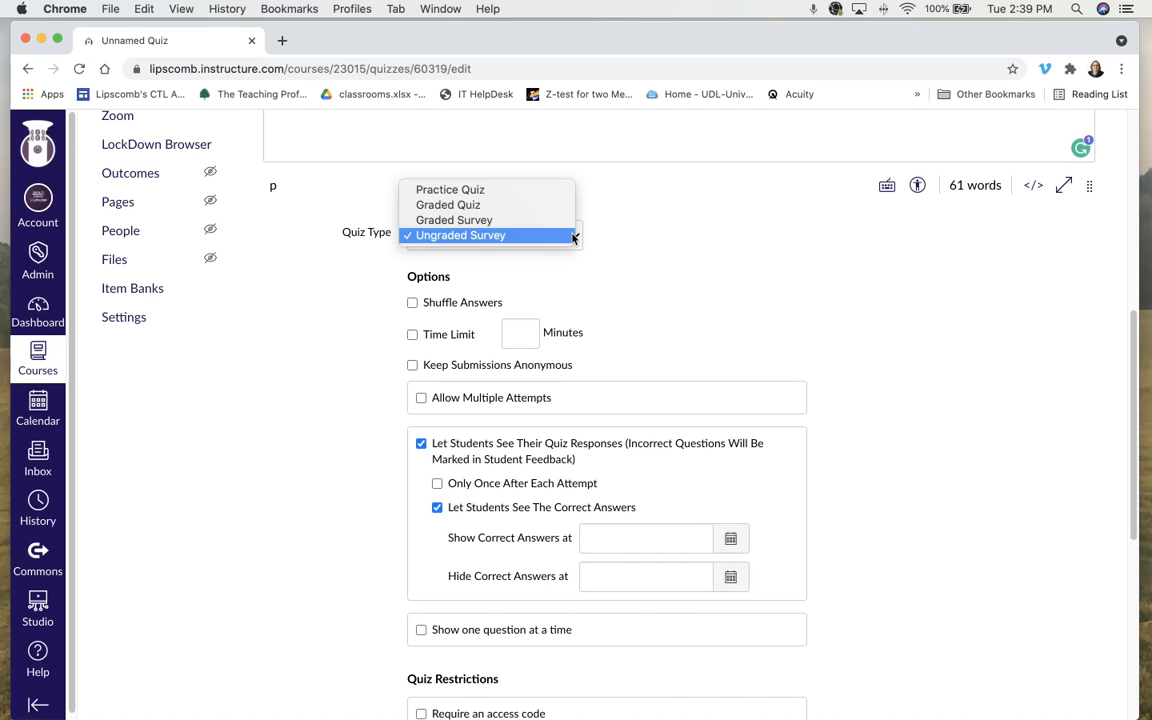
click(488, 205)
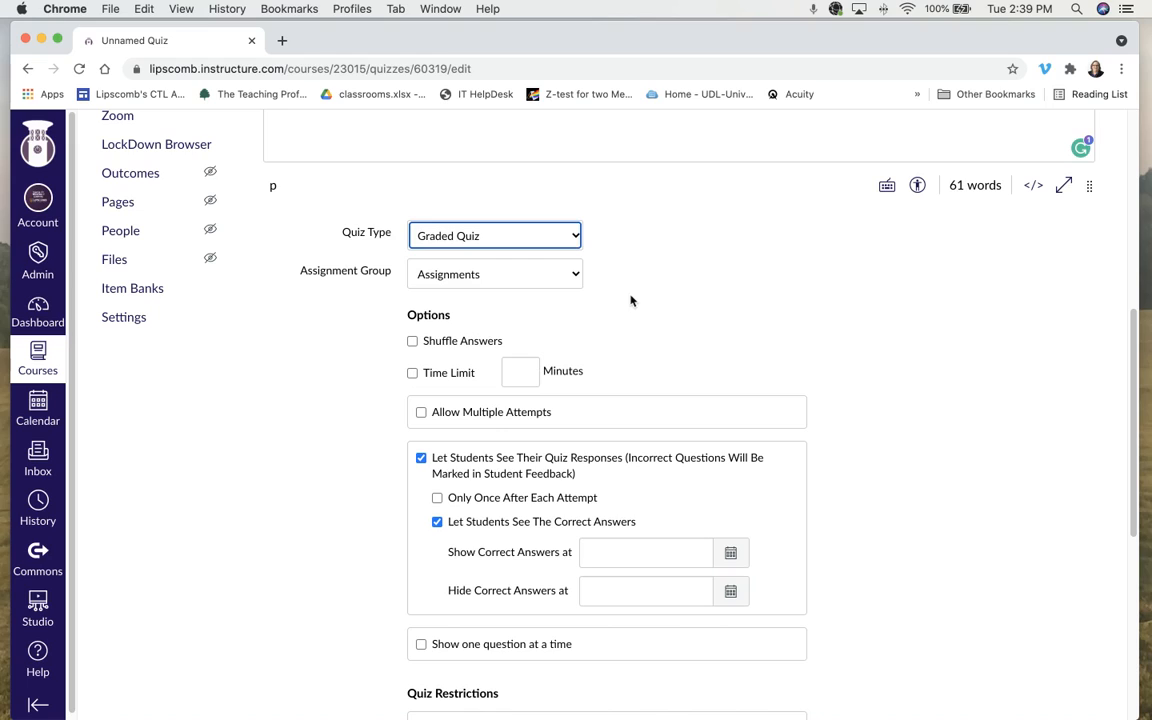
- Check the available assignment groups without changing the selection, and try the Shuffle Answers option before disabling it again
click(524, 273)
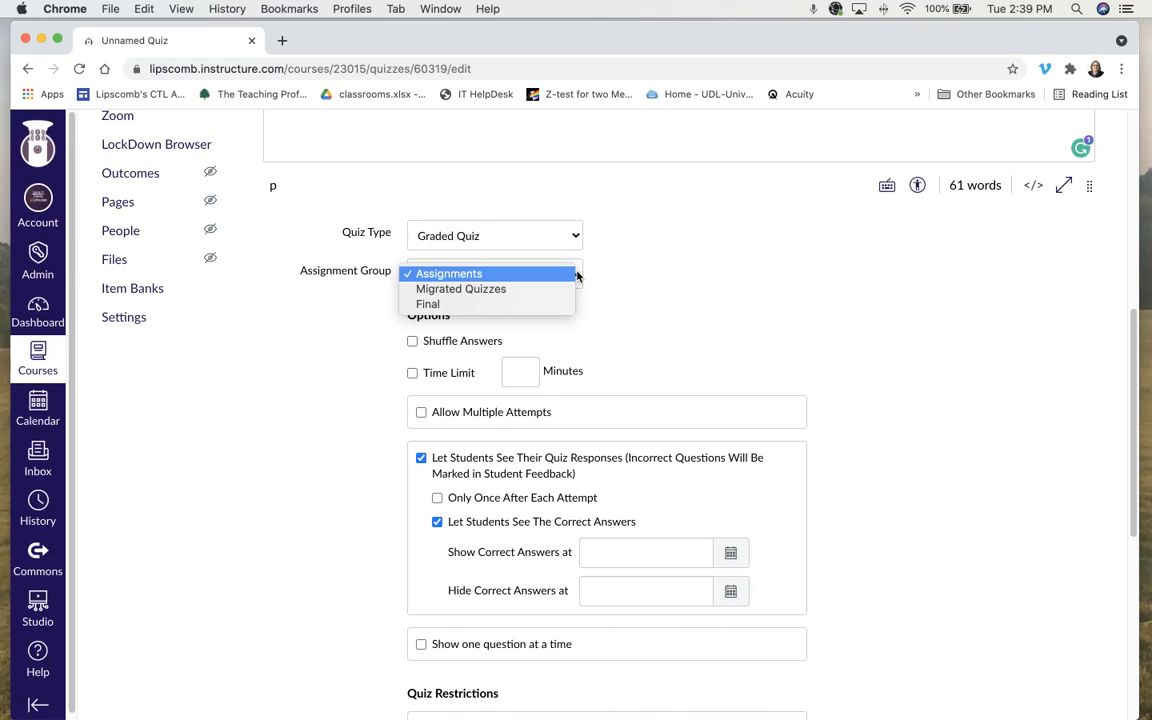
click(631, 283)
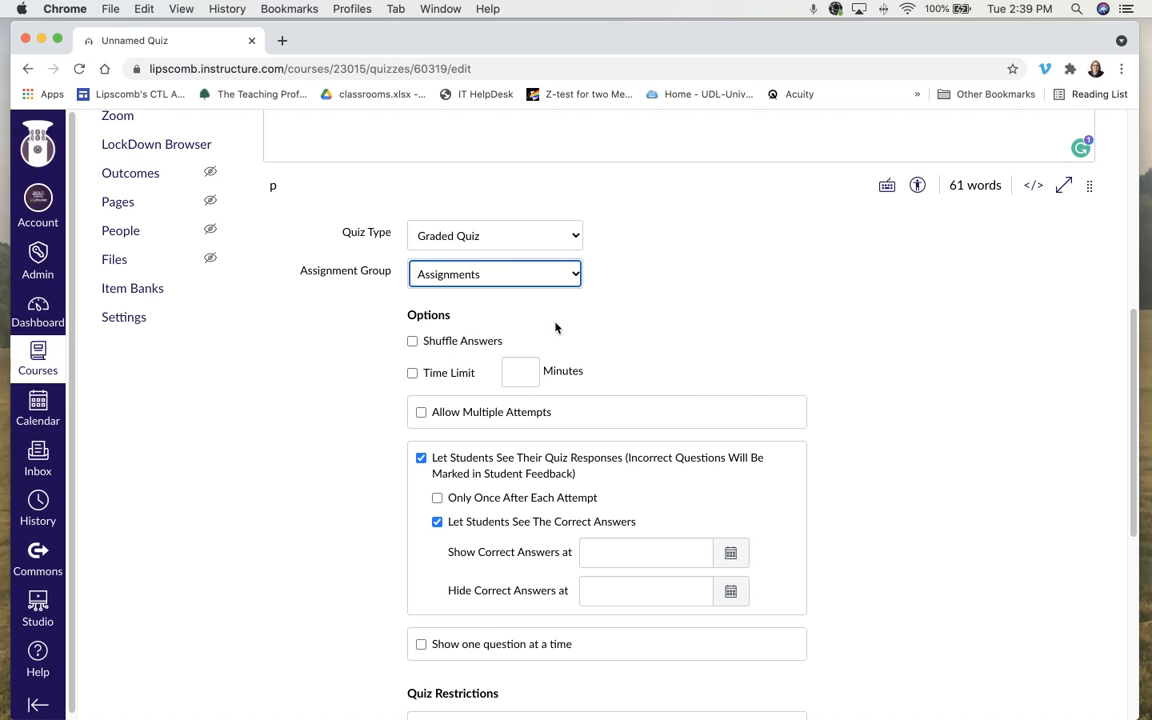
scroll(570, 325, down, 3)
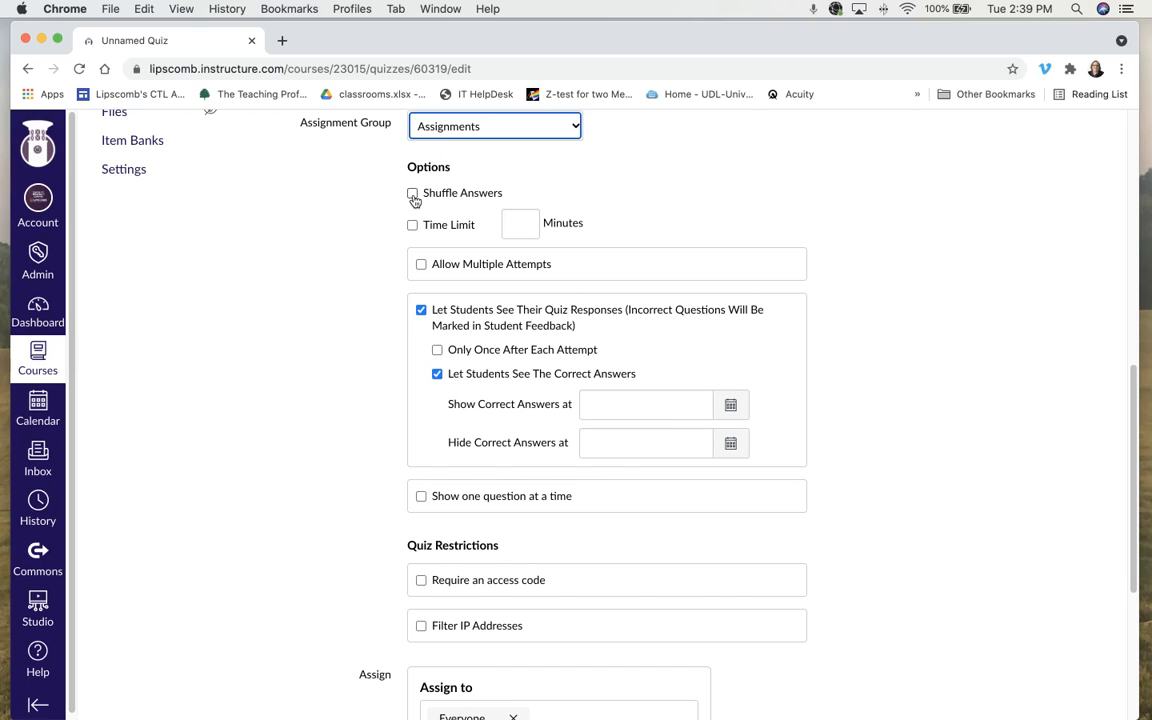
click(412, 194)
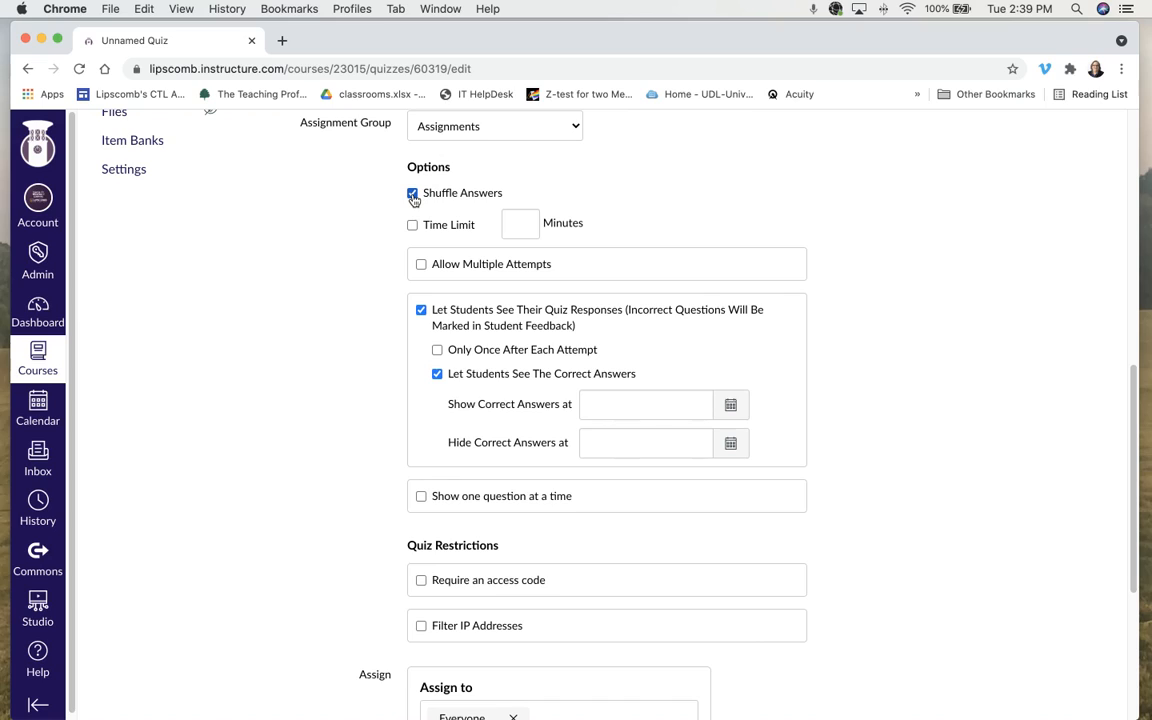
click(412, 195)
- Enable a time limit for the quiz and set it to 20 minutes
click(413, 226)
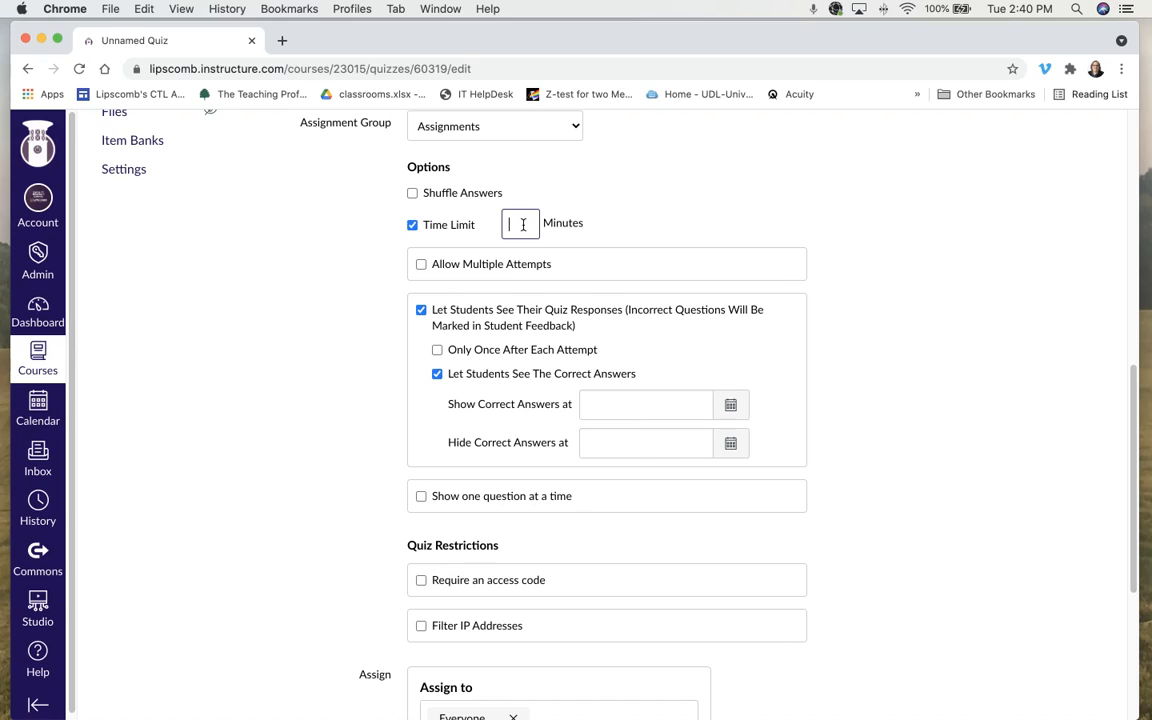
text(20)
- Try allowing multiple attempts with the highest score kept and 2 allowed attempts, and disable multiple attempts again
click(421, 265)
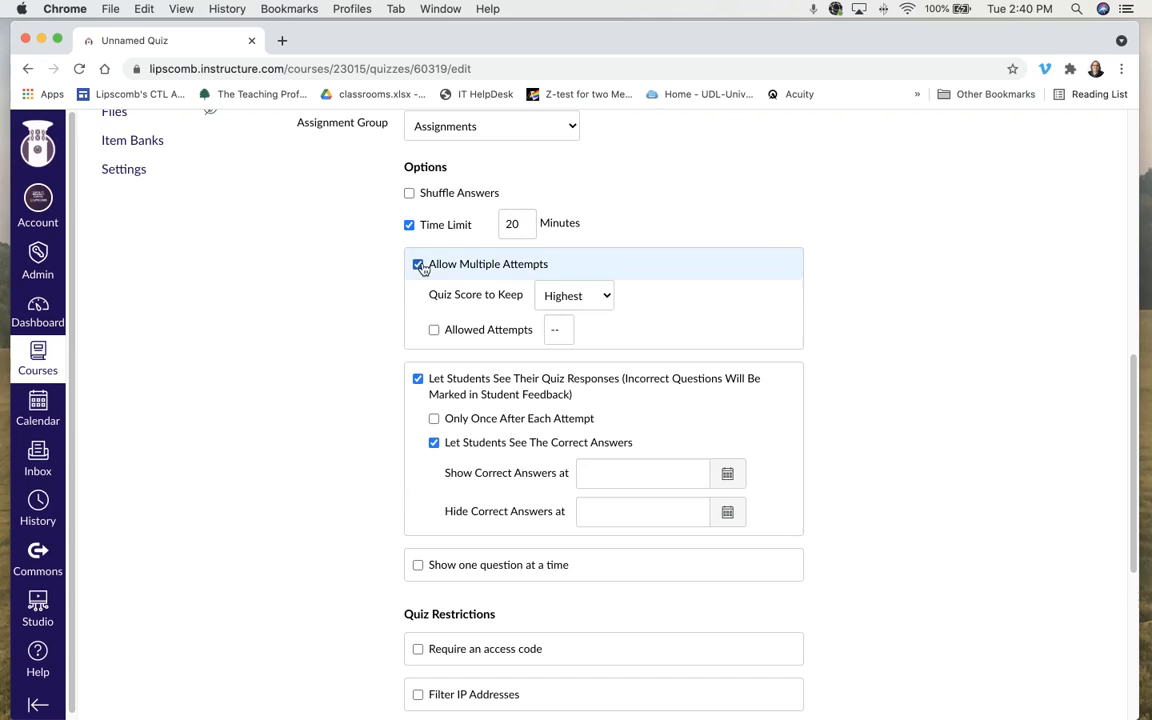
click(607, 298)
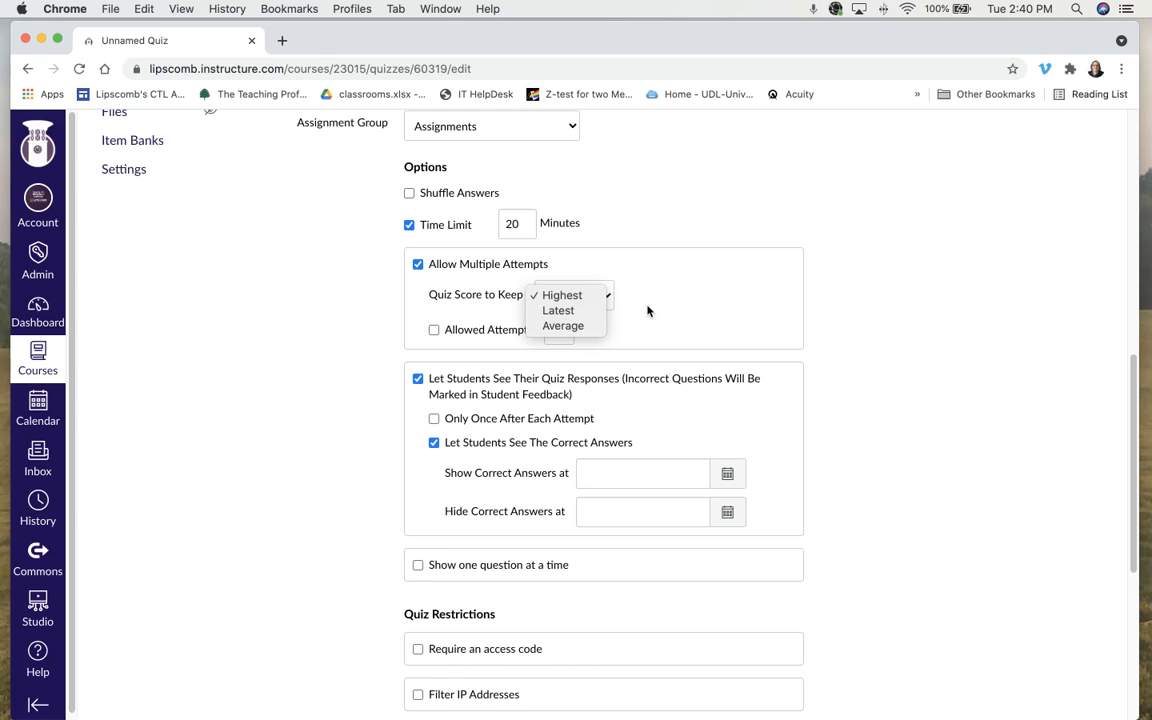
click(647, 311)
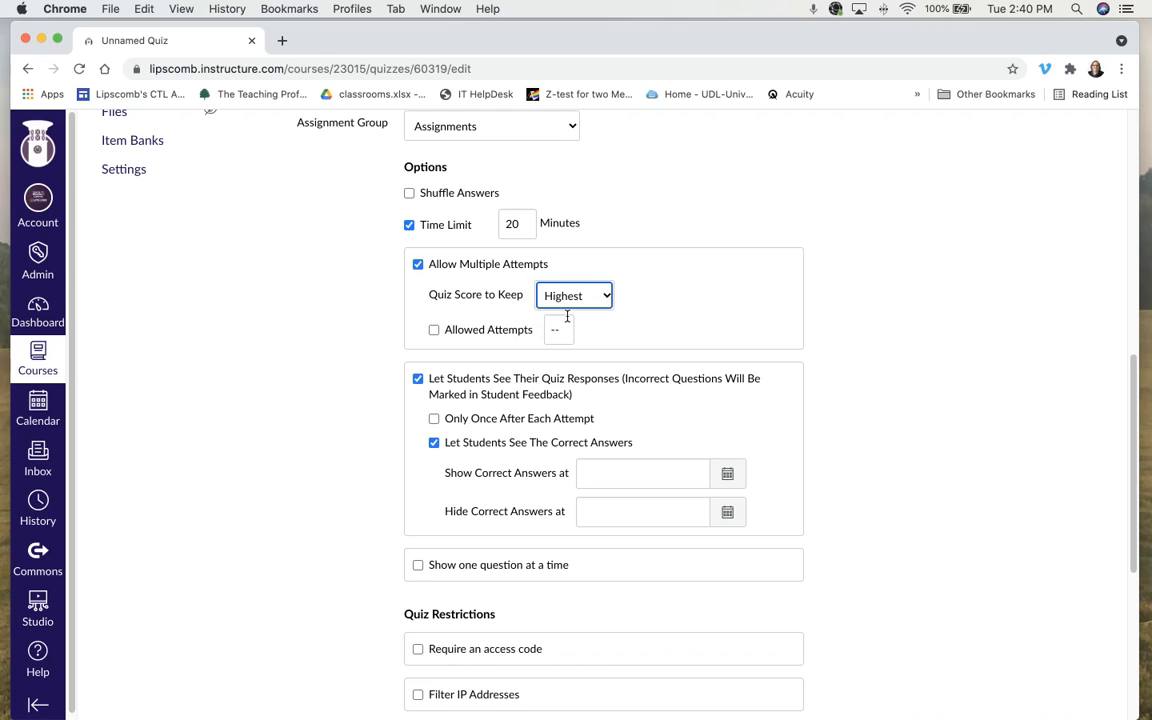
click(434, 330)
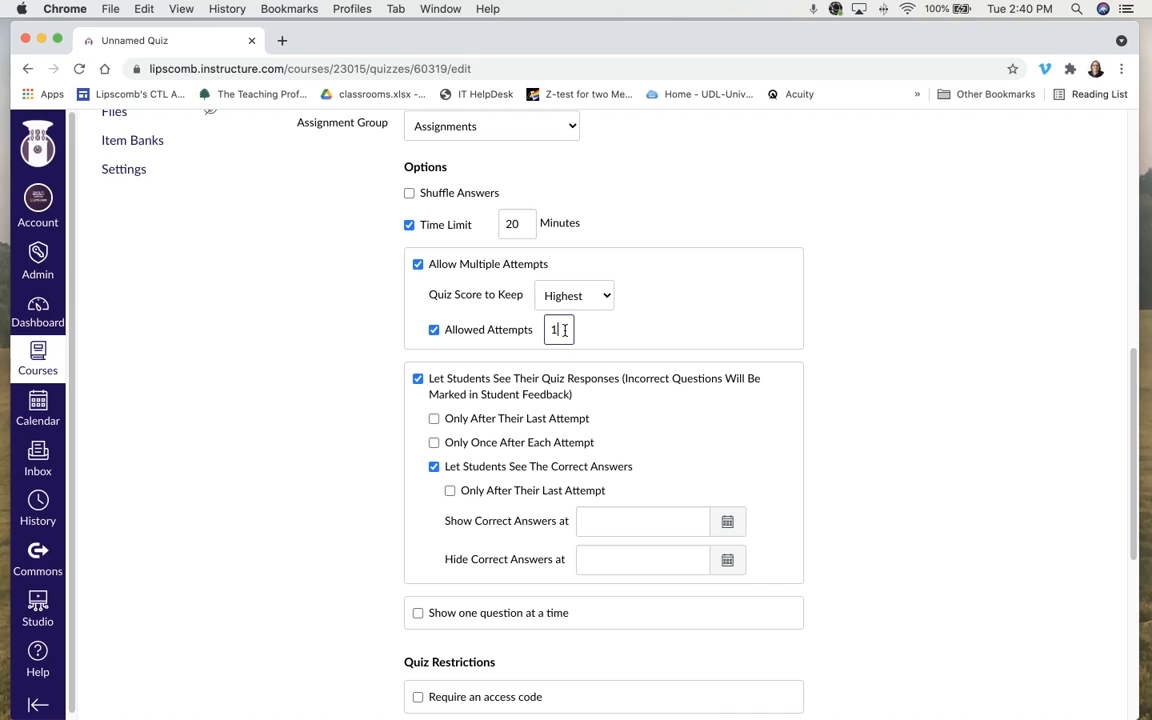
drag(562, 330, 551, 330)
text(2)
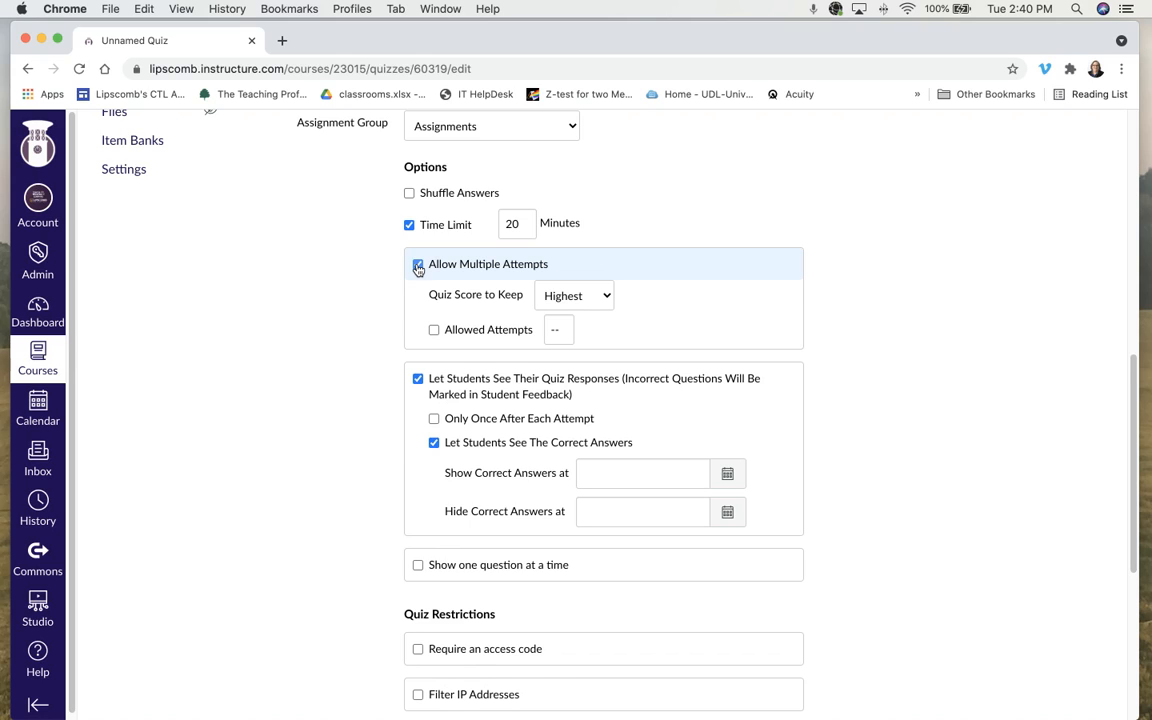
click(418, 265)
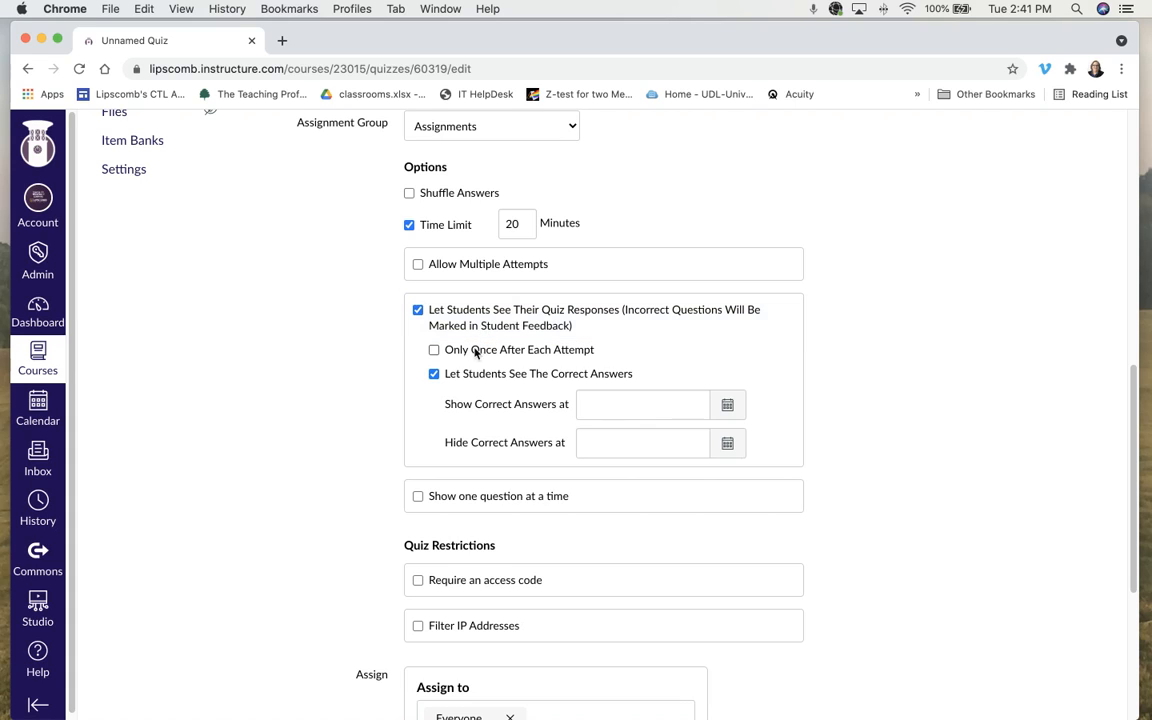
- Try showing quiz responses only once after each attempt and hiding the correct answers, and restore both options
click(434, 354)
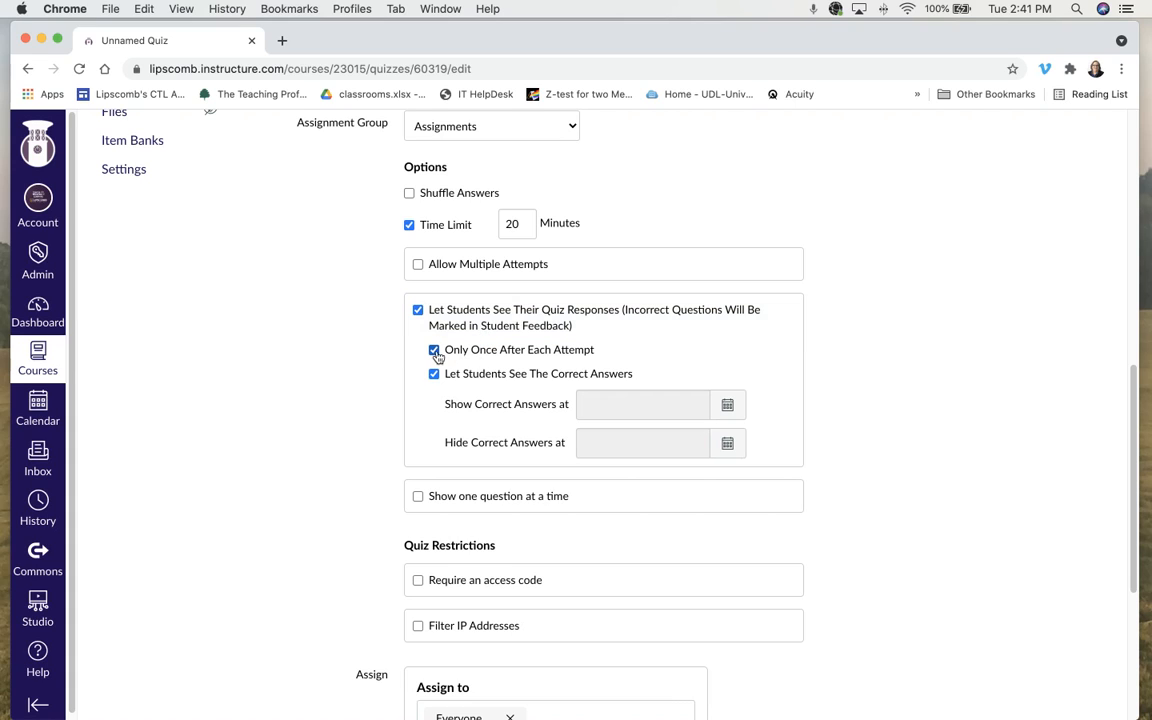
click(435, 355)
click(434, 375)
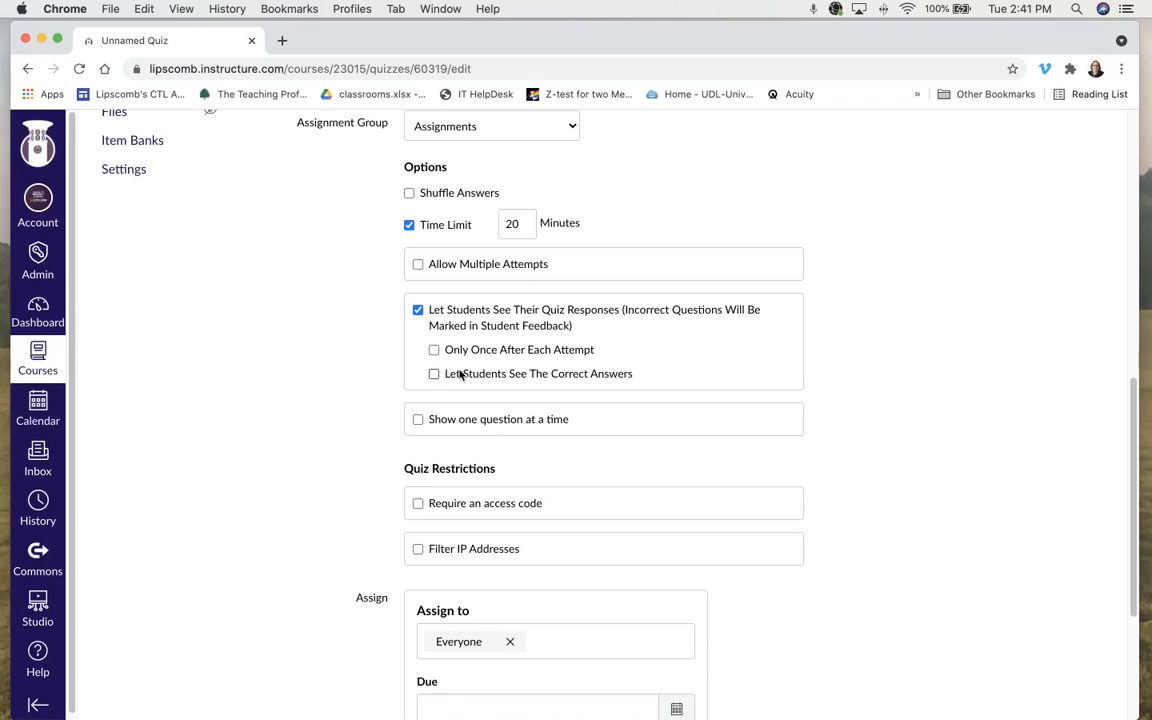
click(435, 351)
click(434, 351)
click(434, 374)
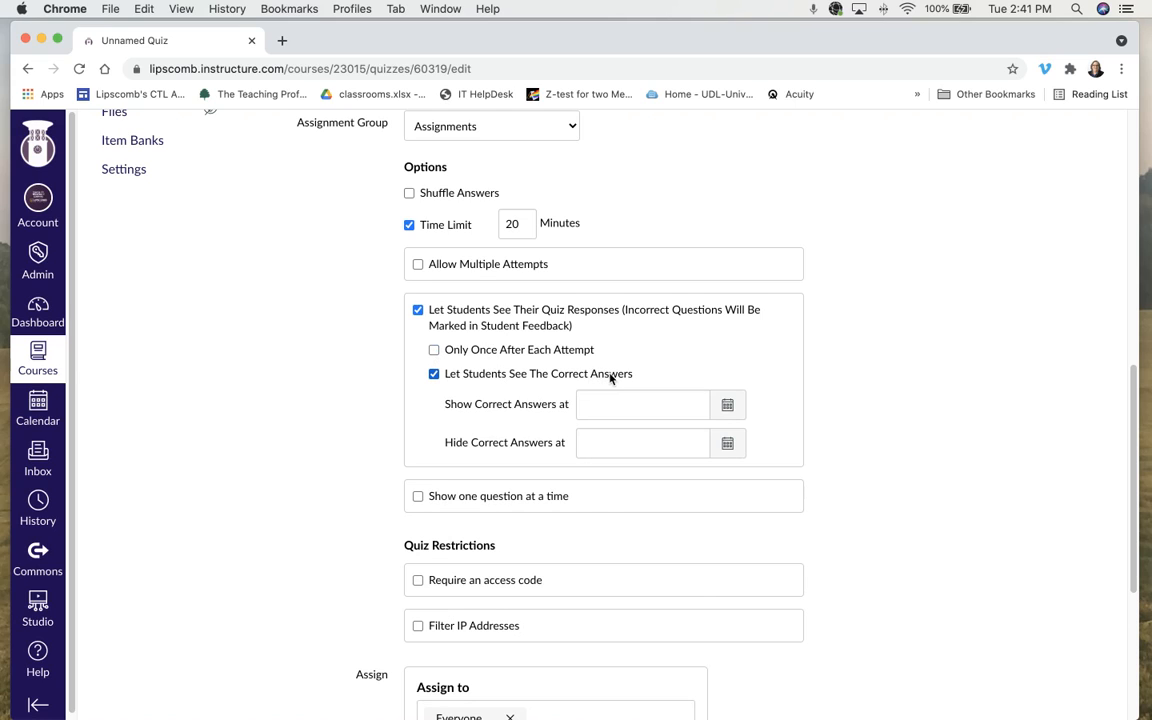
- Try the access code requirement in the quiz restrictions without entering a code, and disable it again
scroll(524, 374, down, 1)
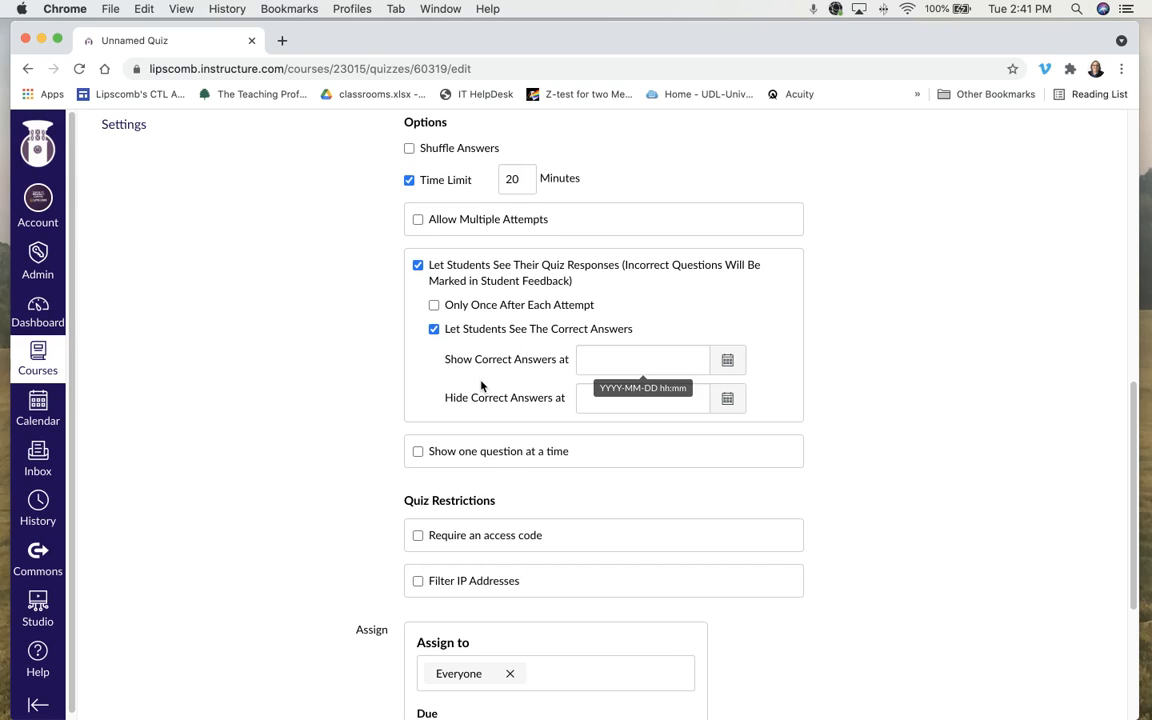
scroll(478, 386, down, 1)
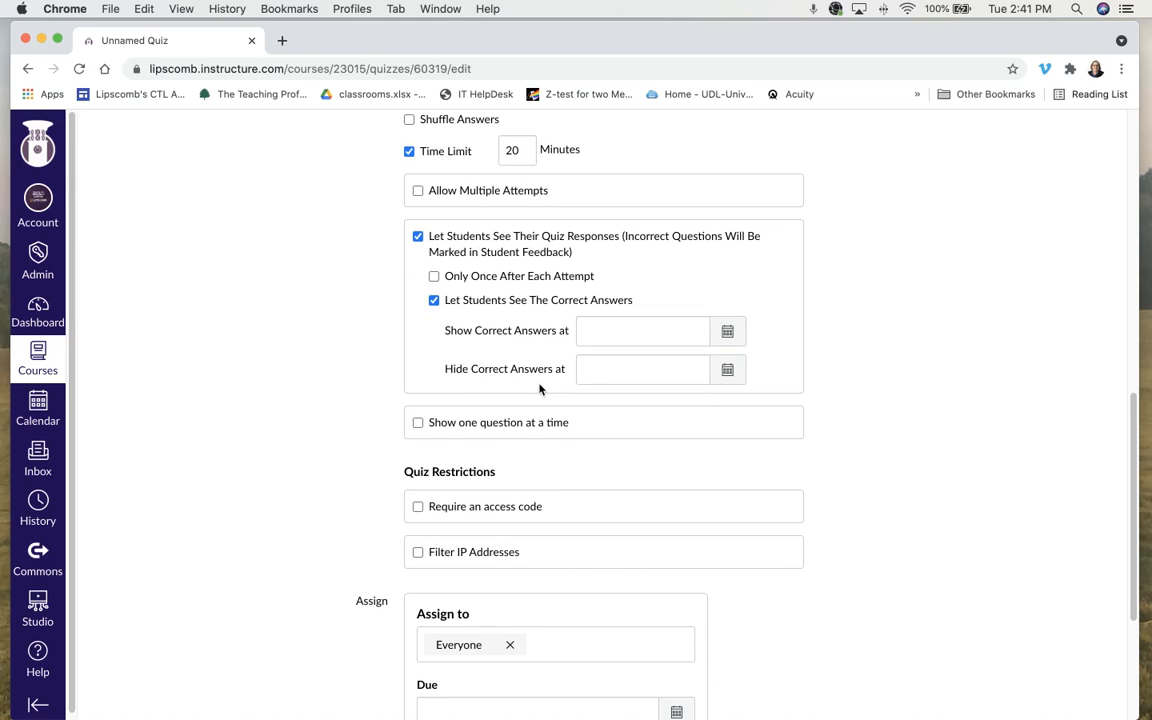
scroll(540, 388, down, 2)
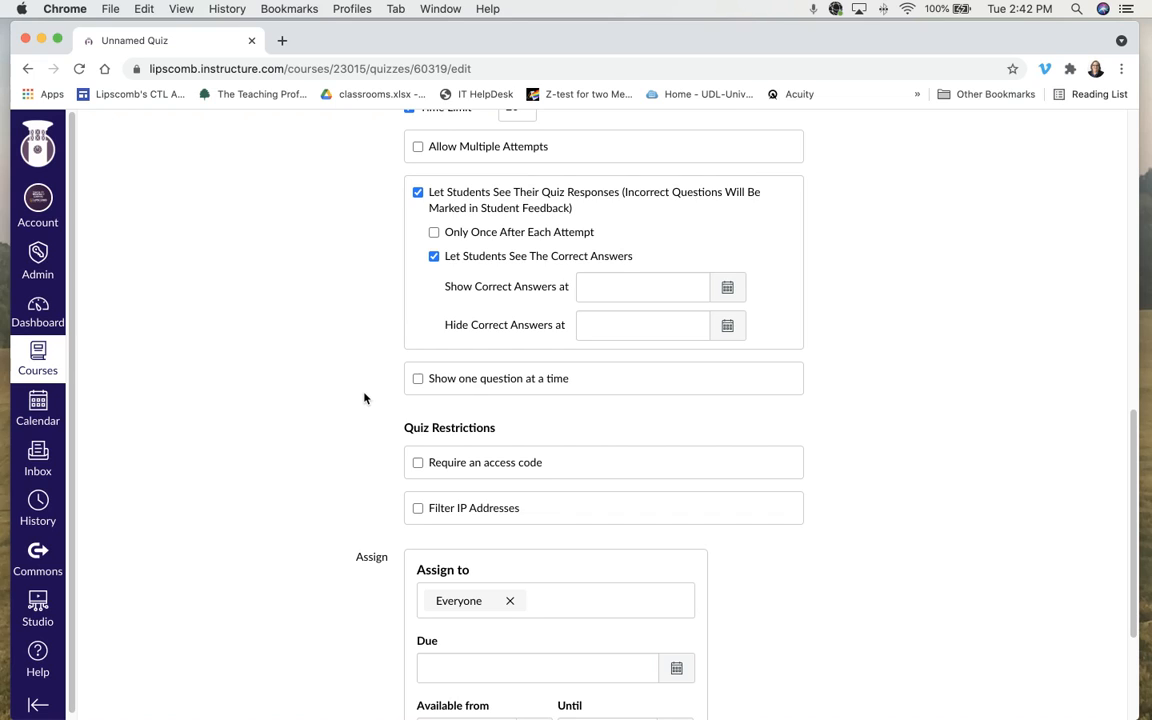
scroll(364, 398, down, 3)
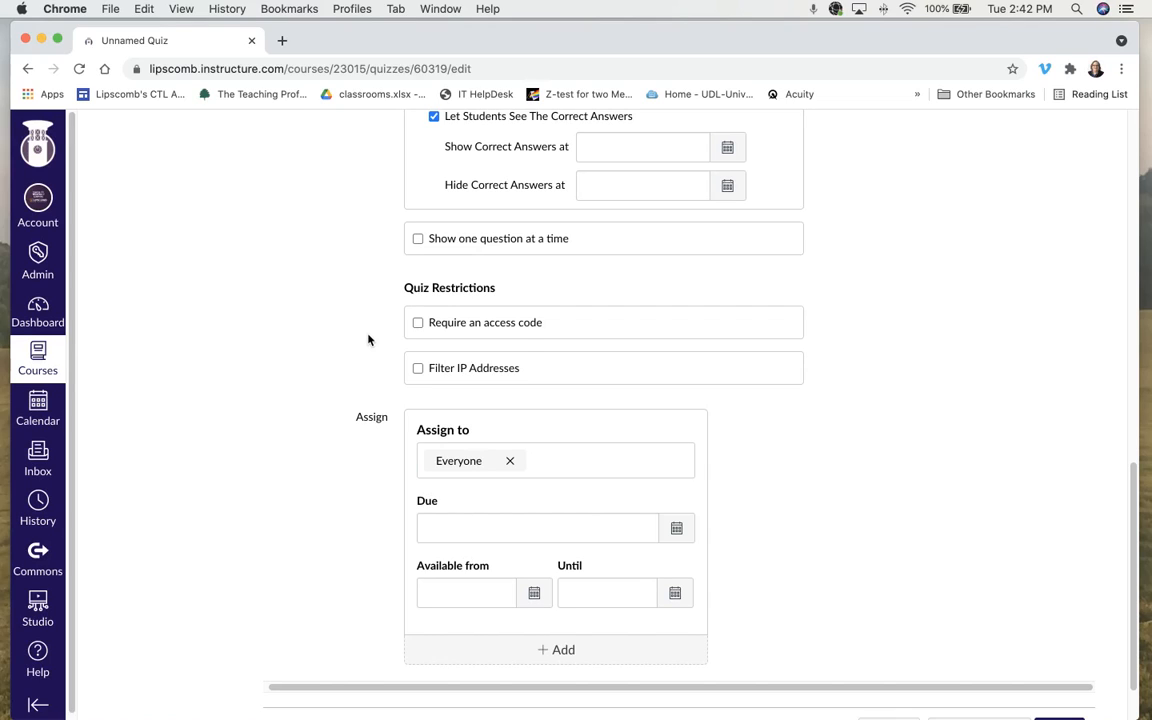
click(418, 324)
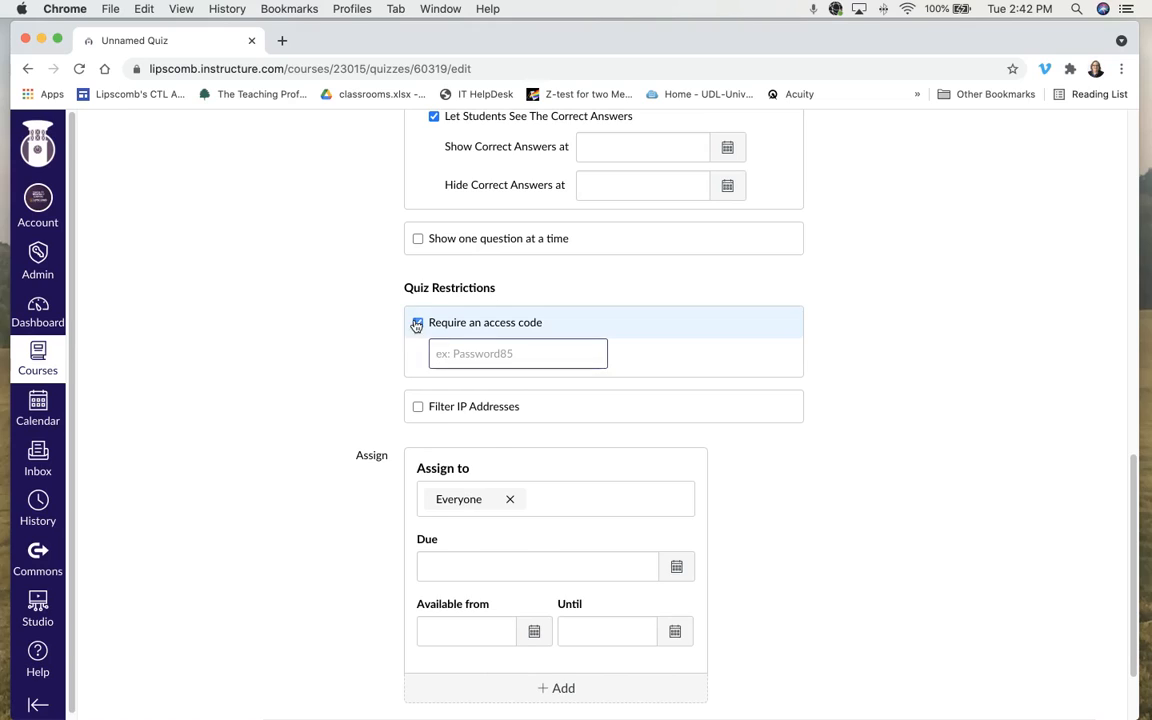
click(418, 323)
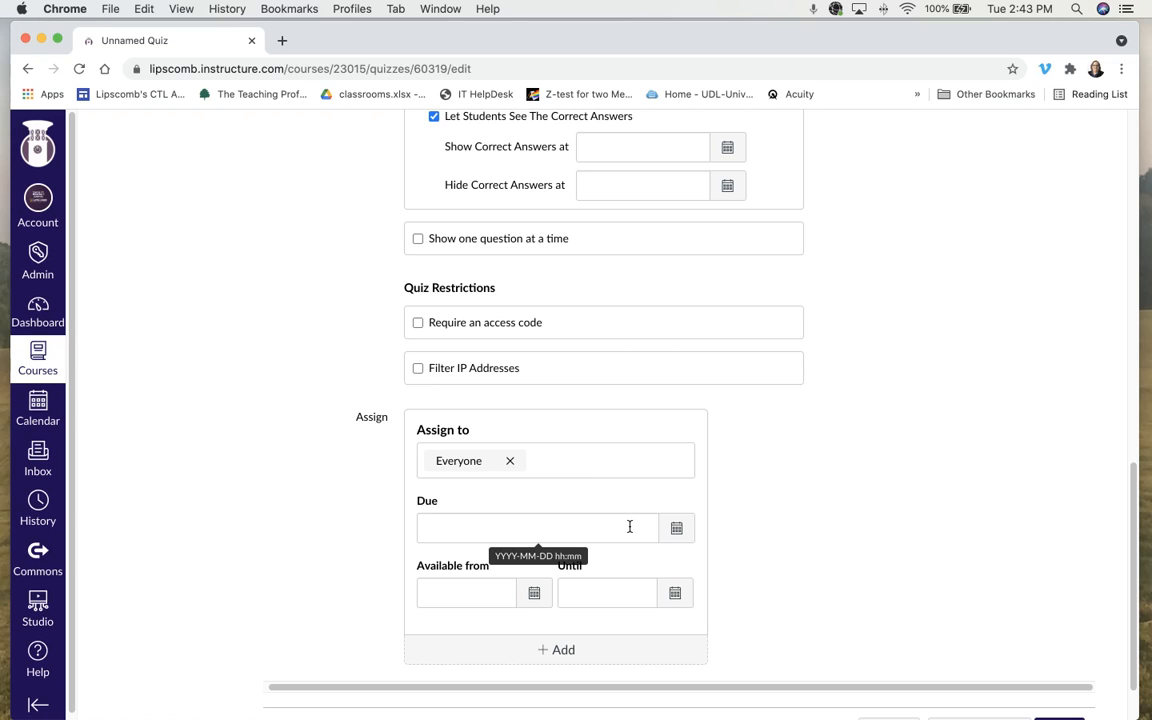
- Set the quiz's due date for everyone to June 30, 2021 at 6pm
click(680, 530)
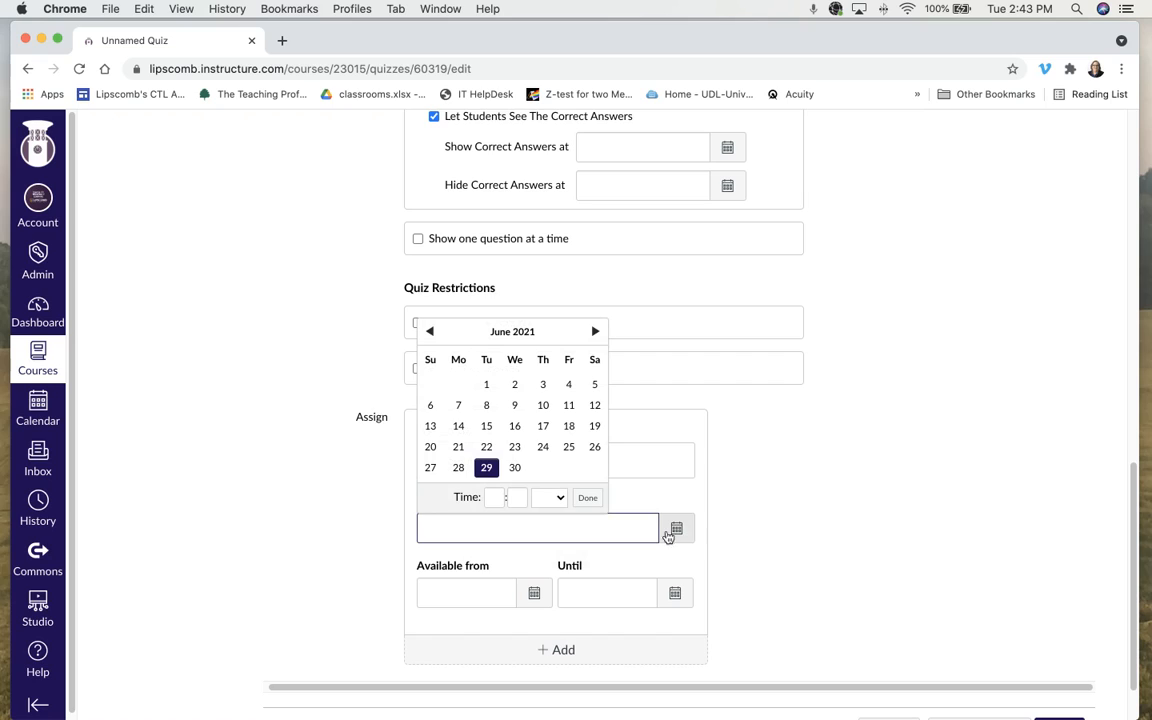
click(516, 468)
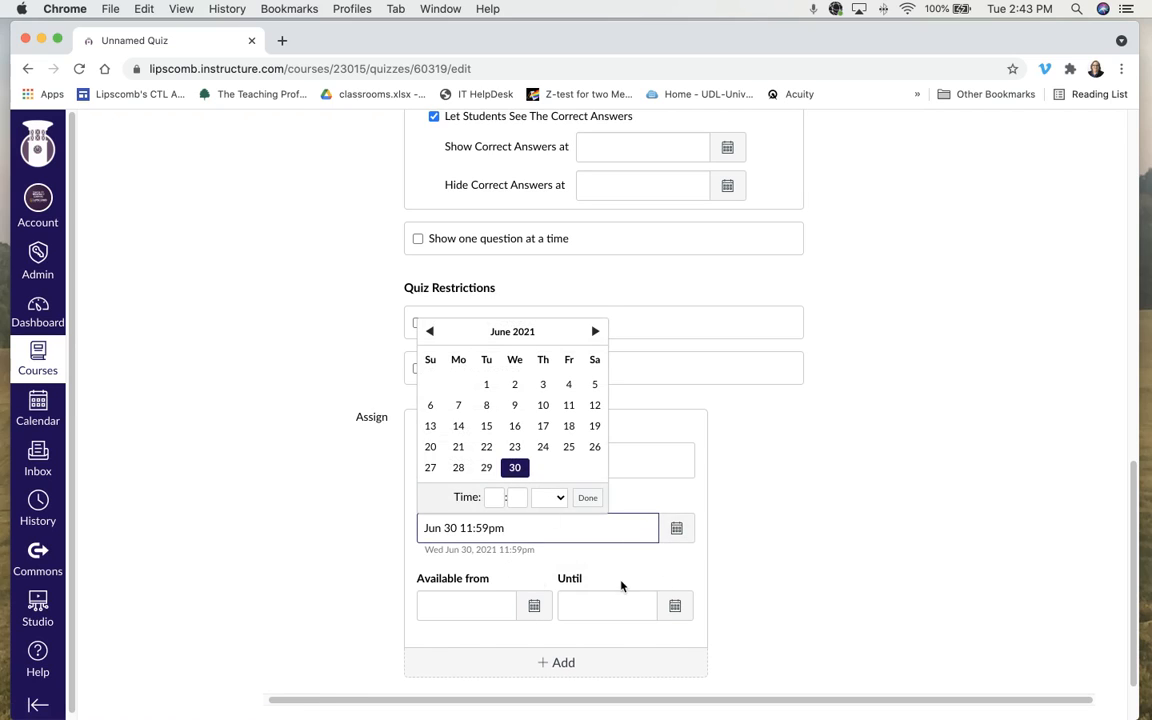
scroll(527, 555, down, 2)
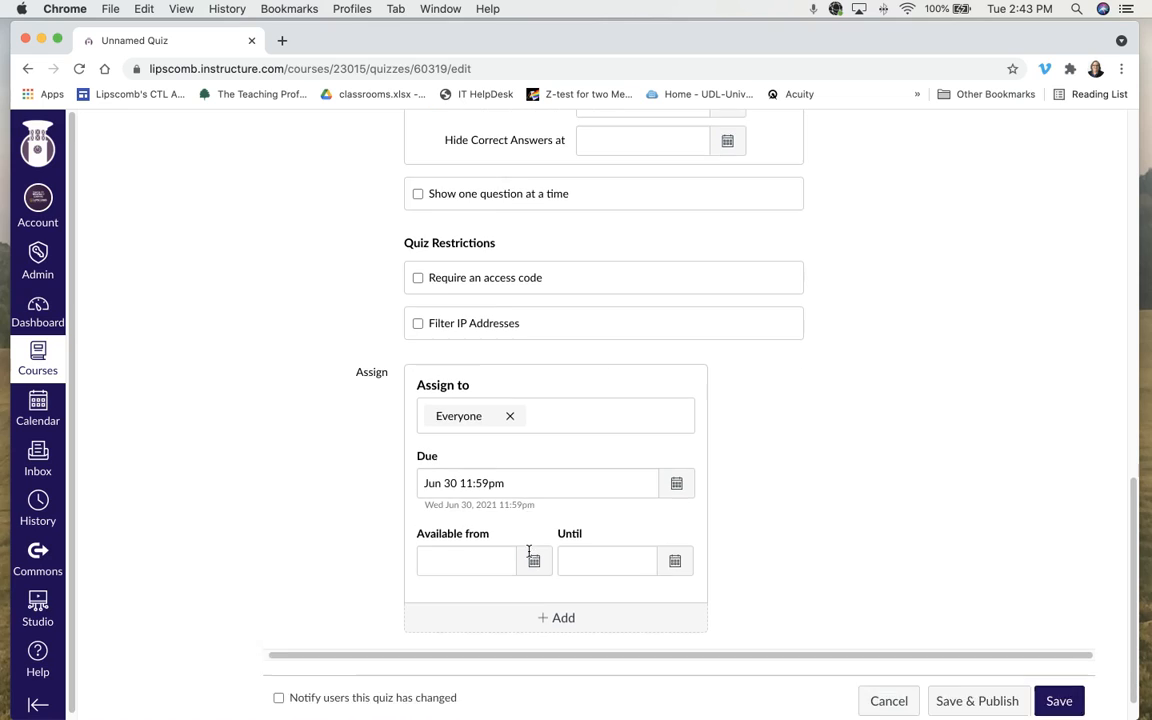
click(450, 445)
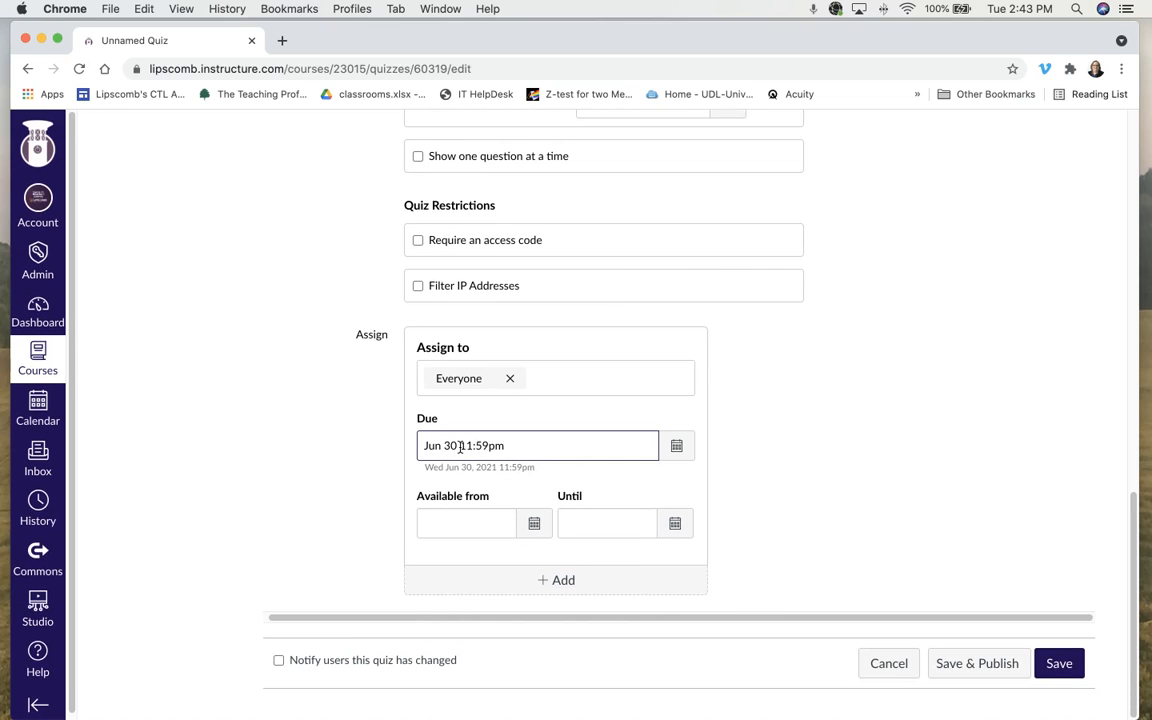
drag(461, 445, 488, 447)
text(6)
key(BackSpace)
click(291, 468)
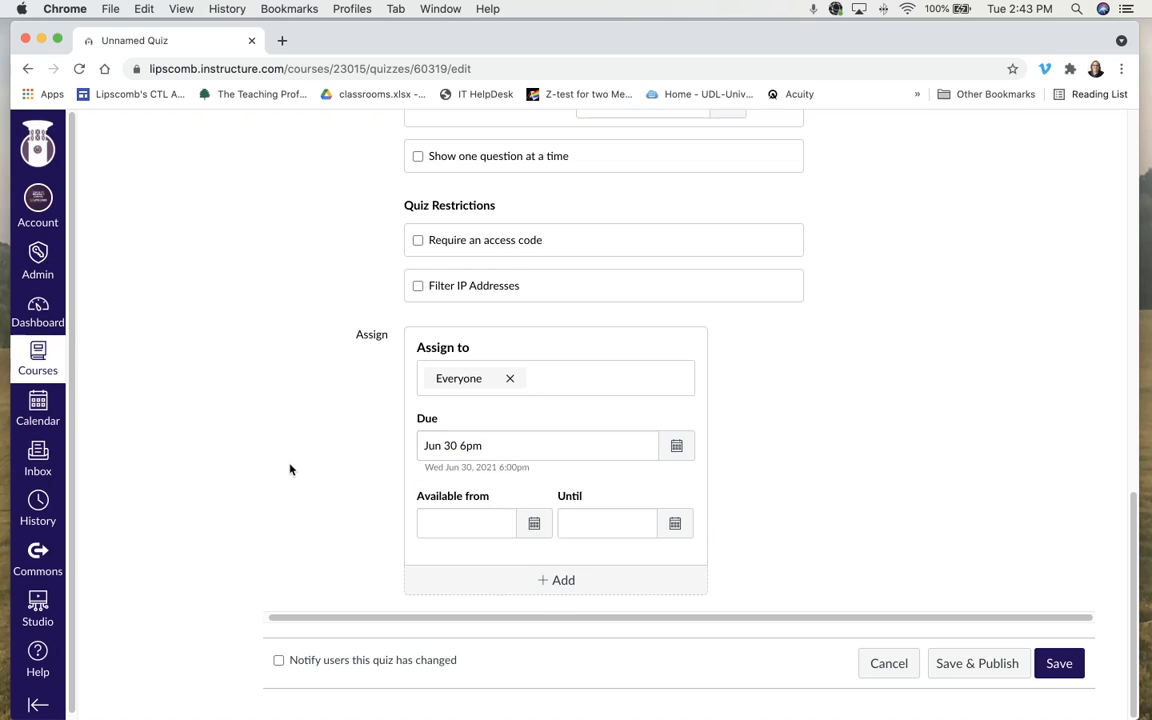
- Make the quiz available from June 30, 2021 at 8am
click(531, 523)
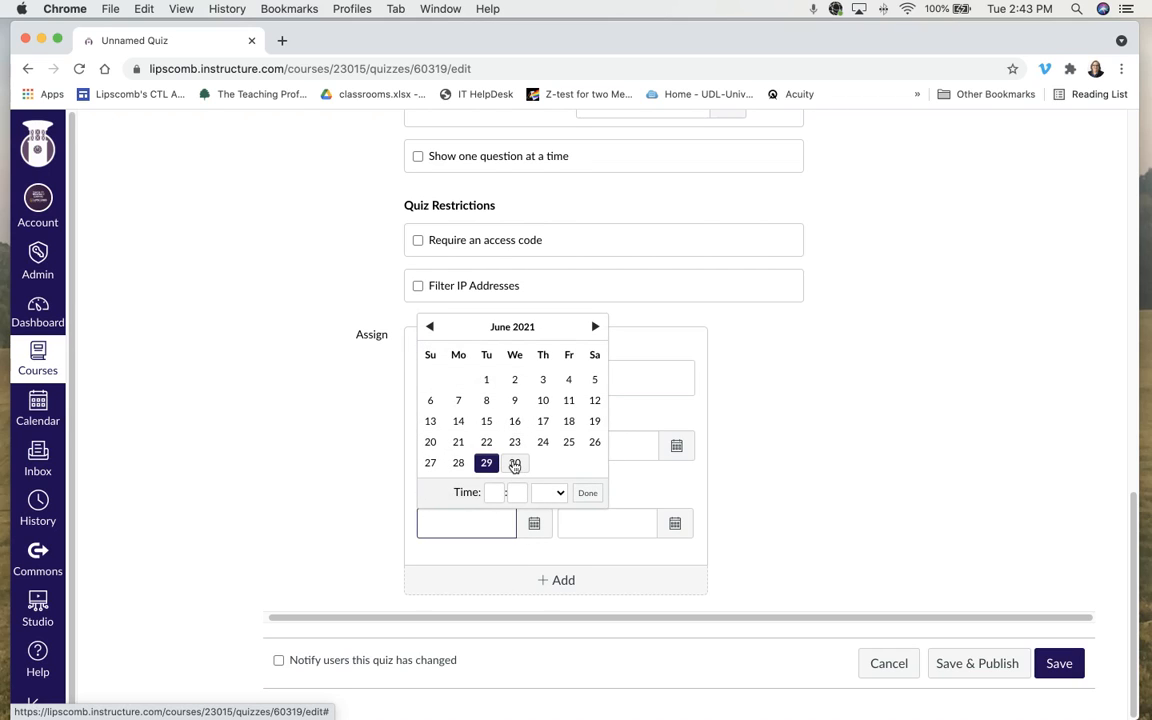
click(515, 463)
click(494, 492)
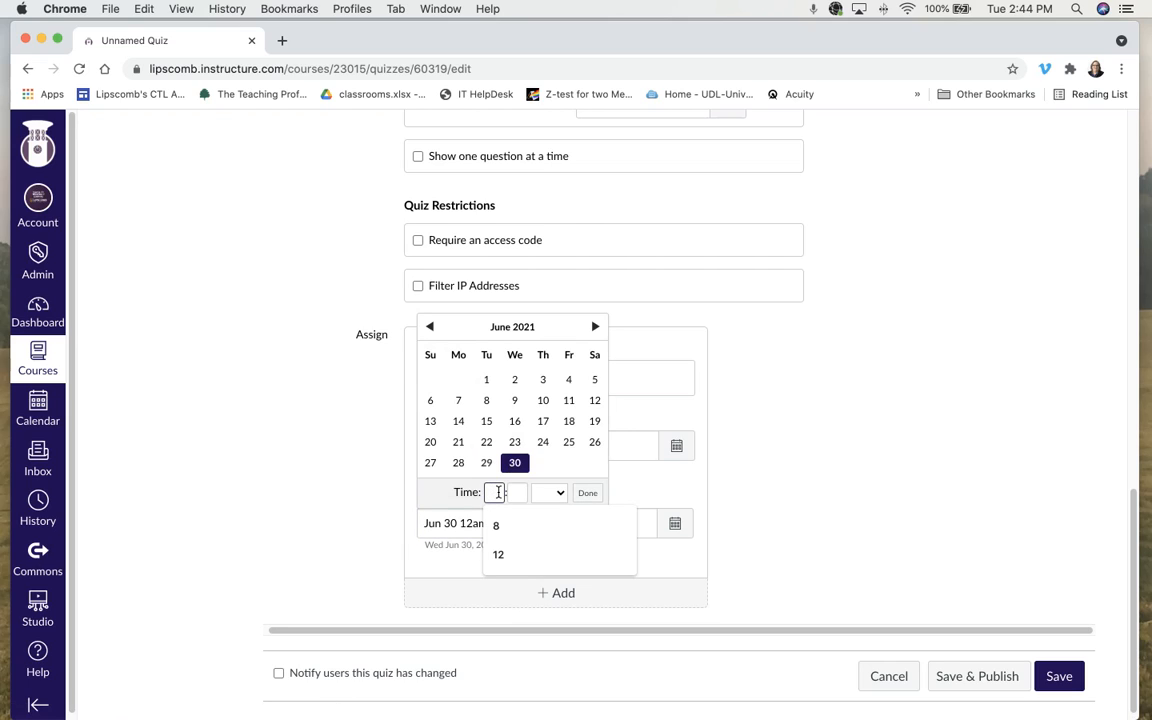
click(496, 524)
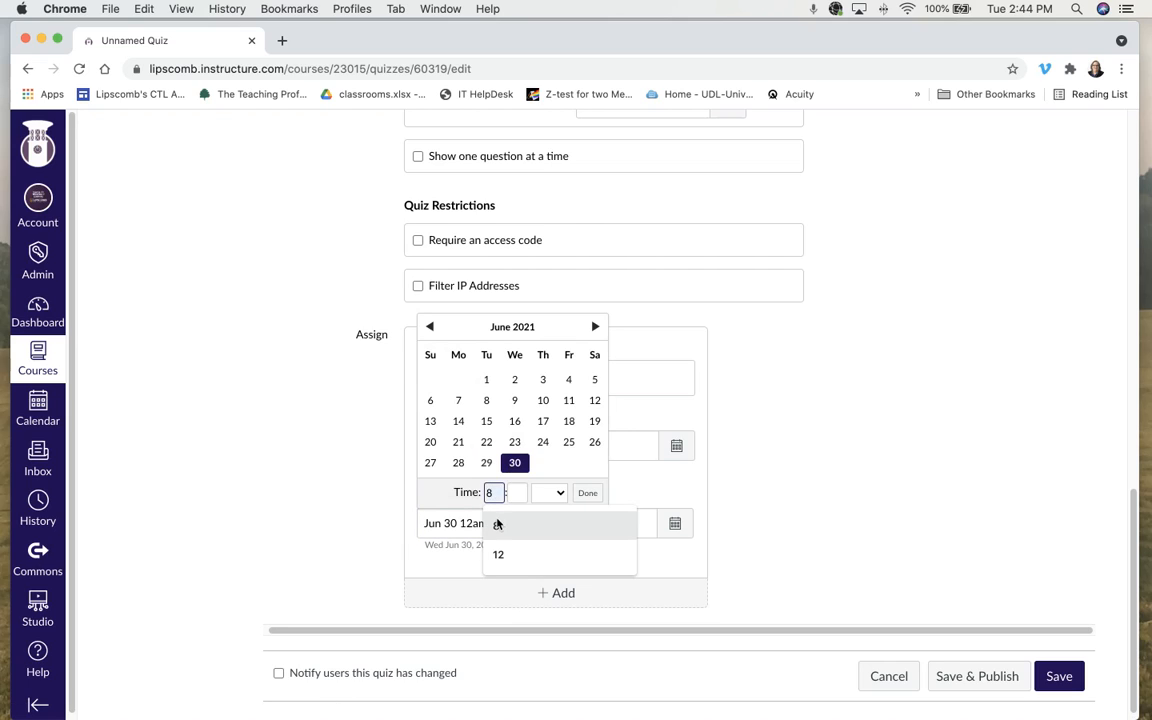
click(549, 493)
click(547, 477)
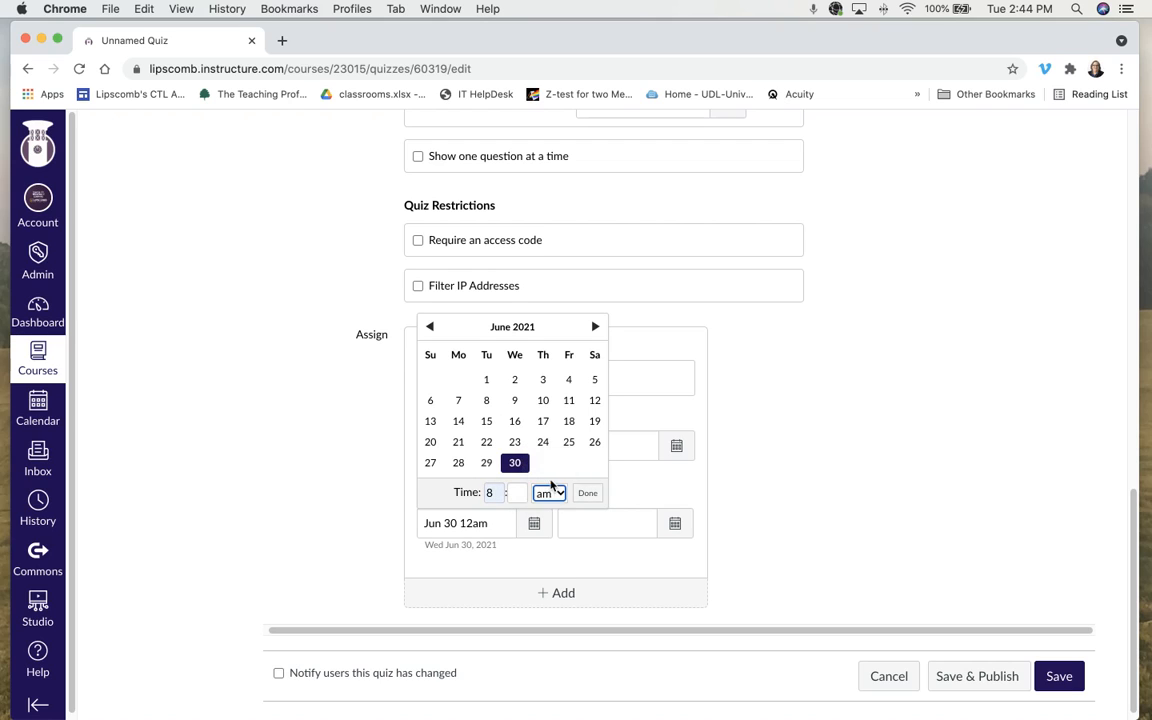
click(587, 493)
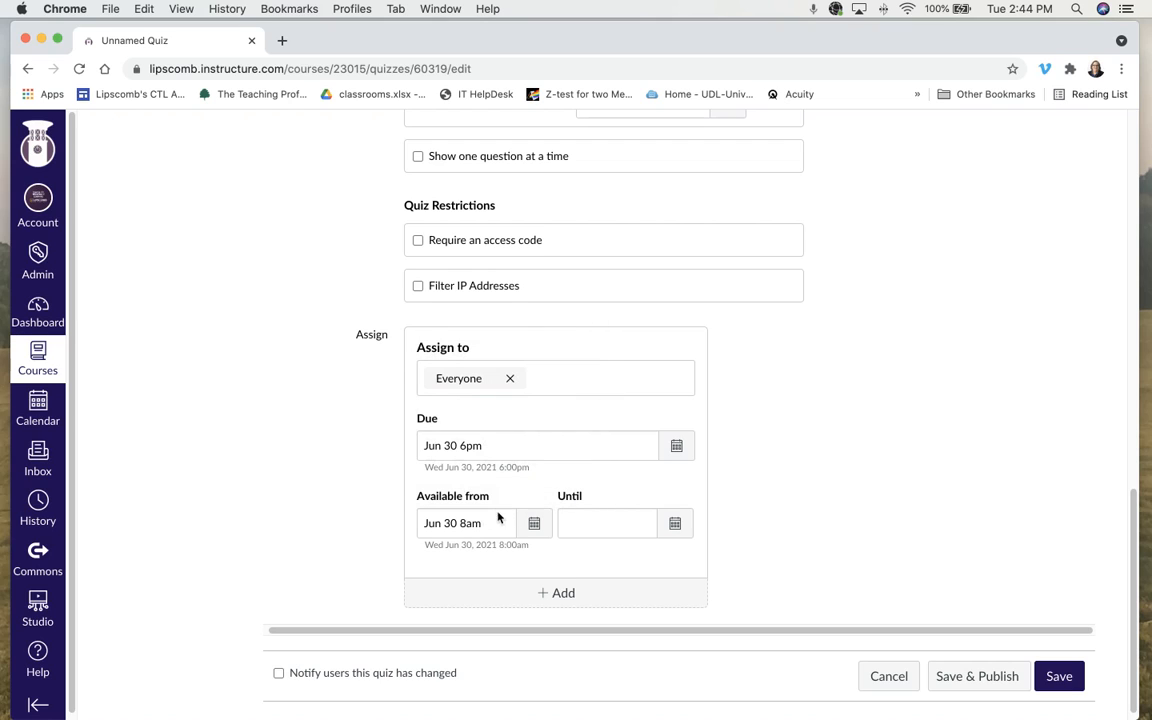
- Set the quiz's Until date to June 30, 2021 with the hour 6 pm, leaving the minutes blank
click(676, 524)
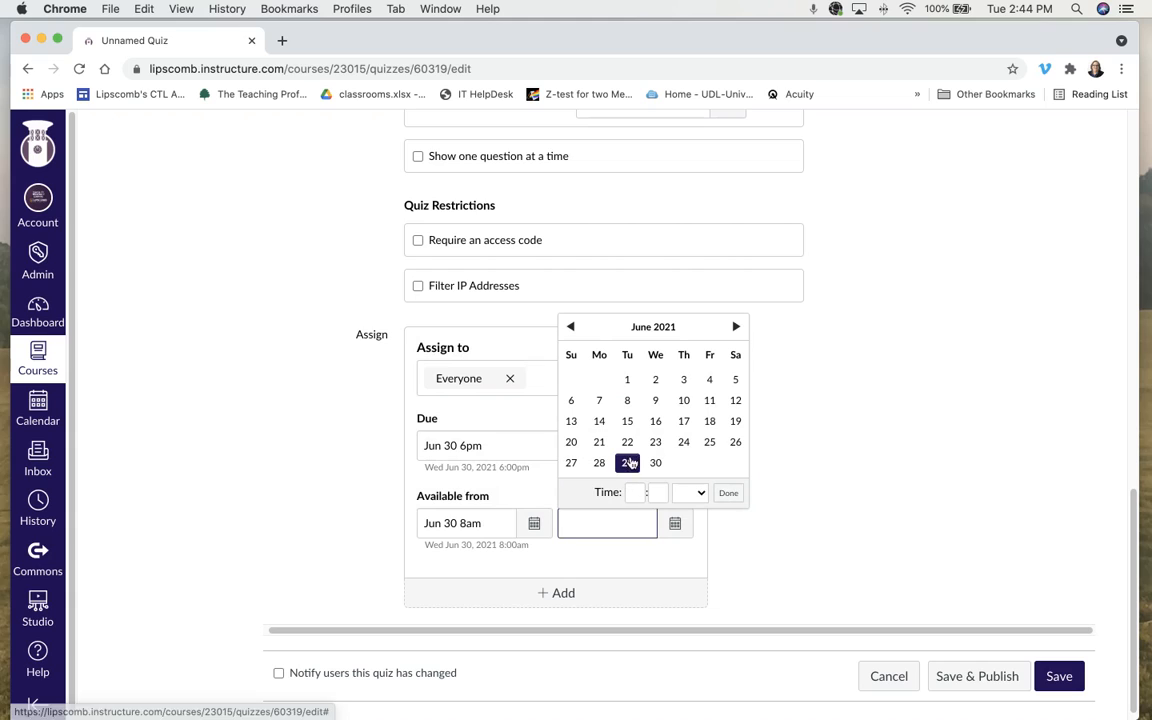
click(655, 463)
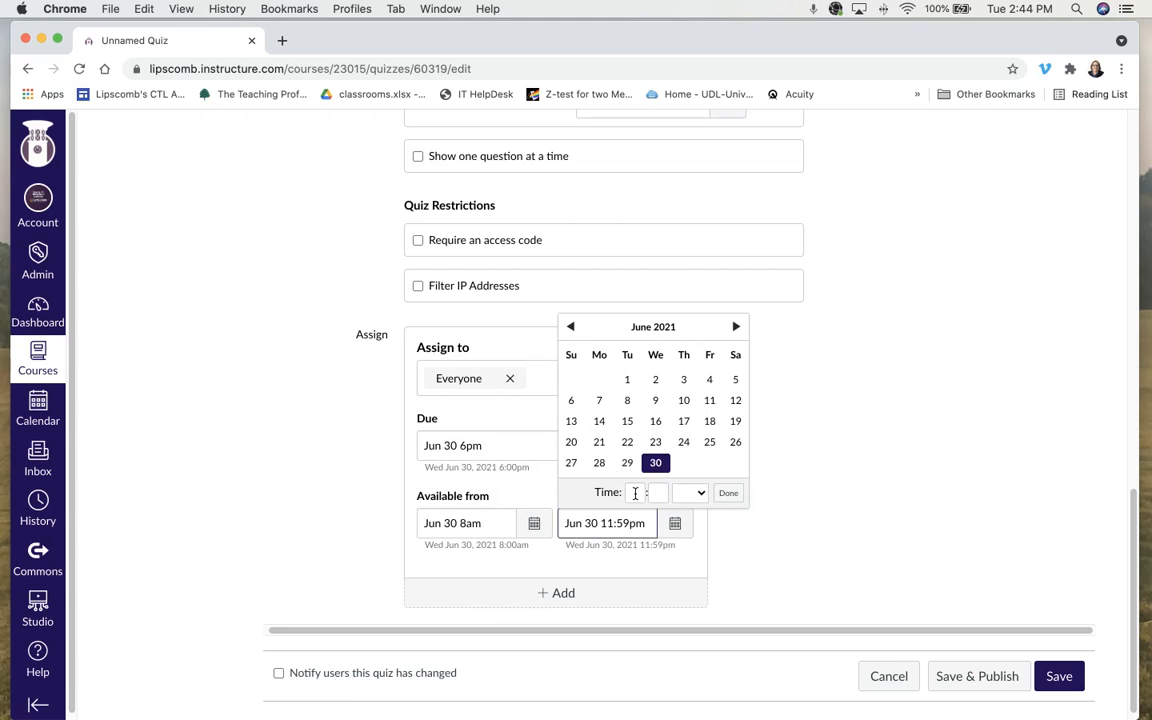
click(636, 493)
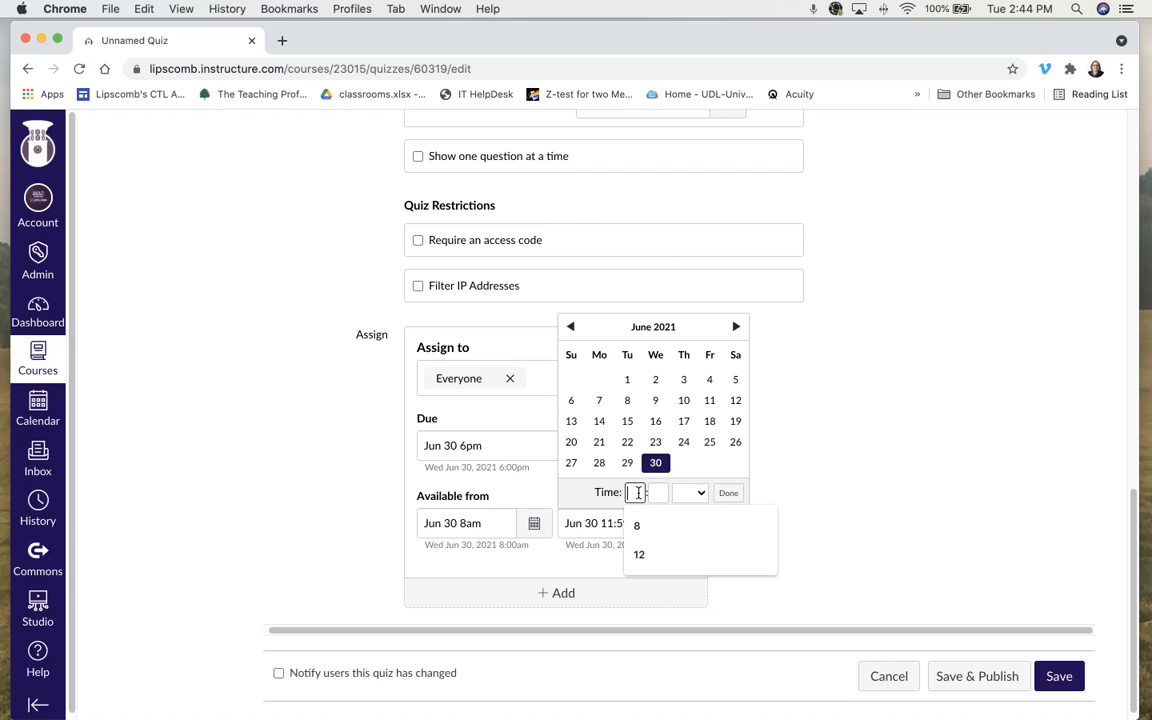
text(6)
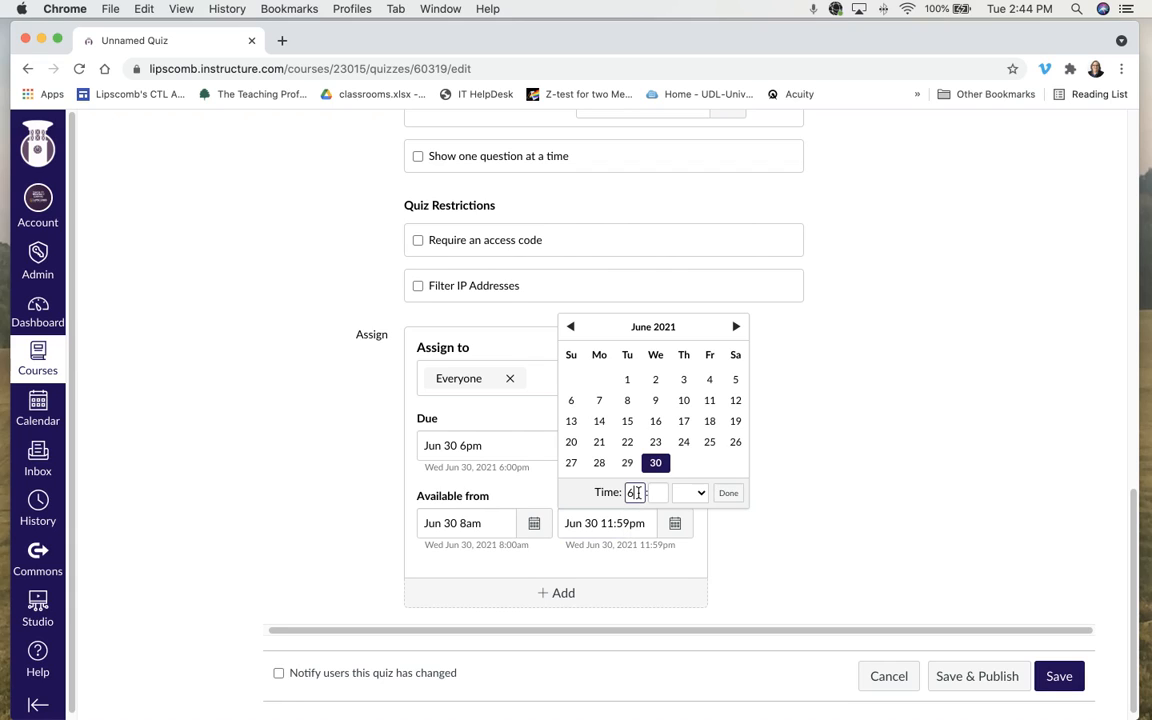
click(697, 497)
click(688, 492)
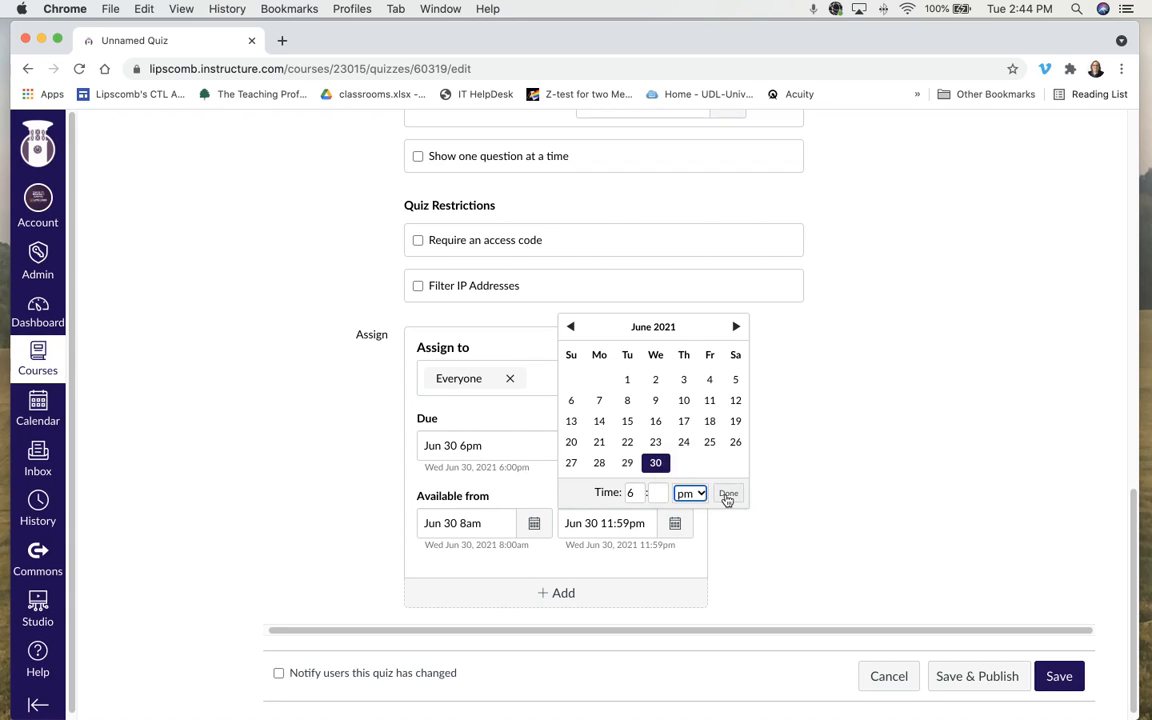
click(728, 494)
- Add a second assignment block and assign it to the first student in the list
scroll(758, 506, down, 1)
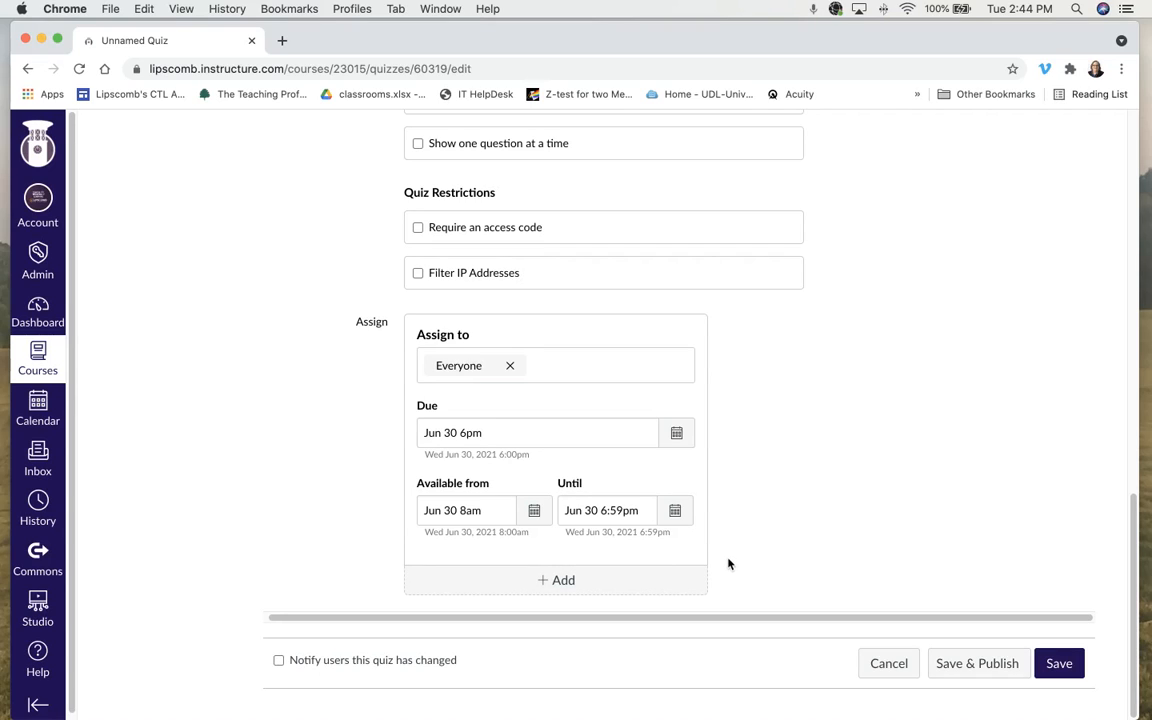
click(549, 580)
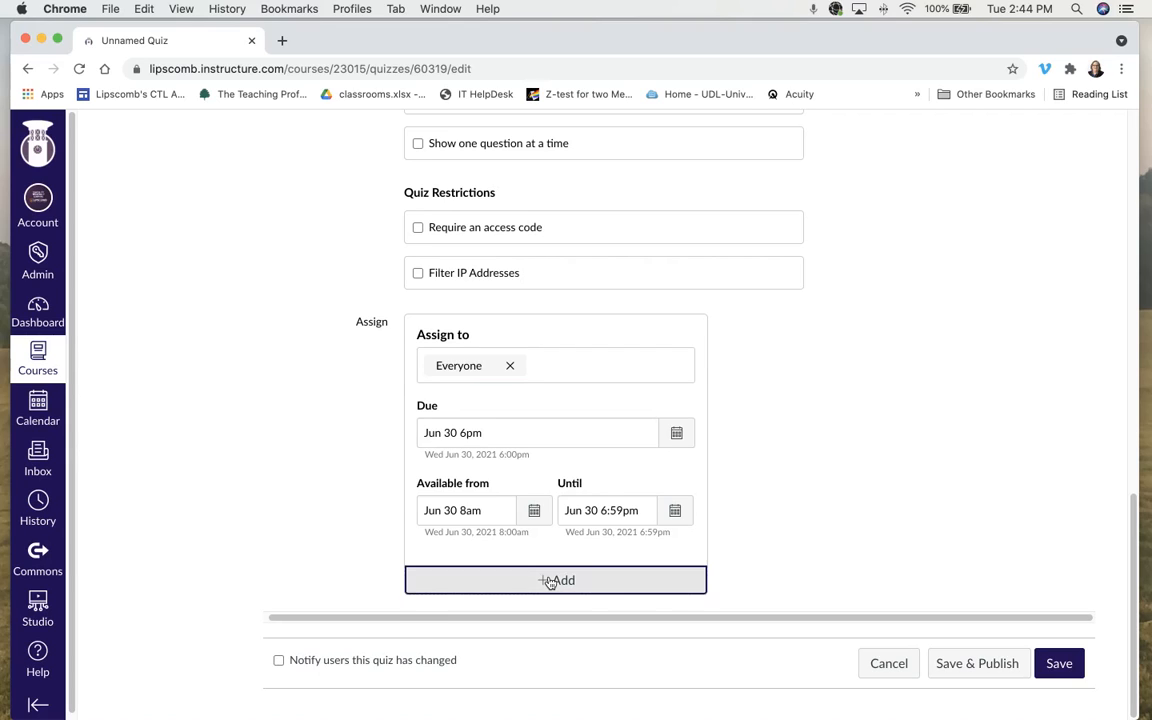
scroll(738, 579, down, 5)
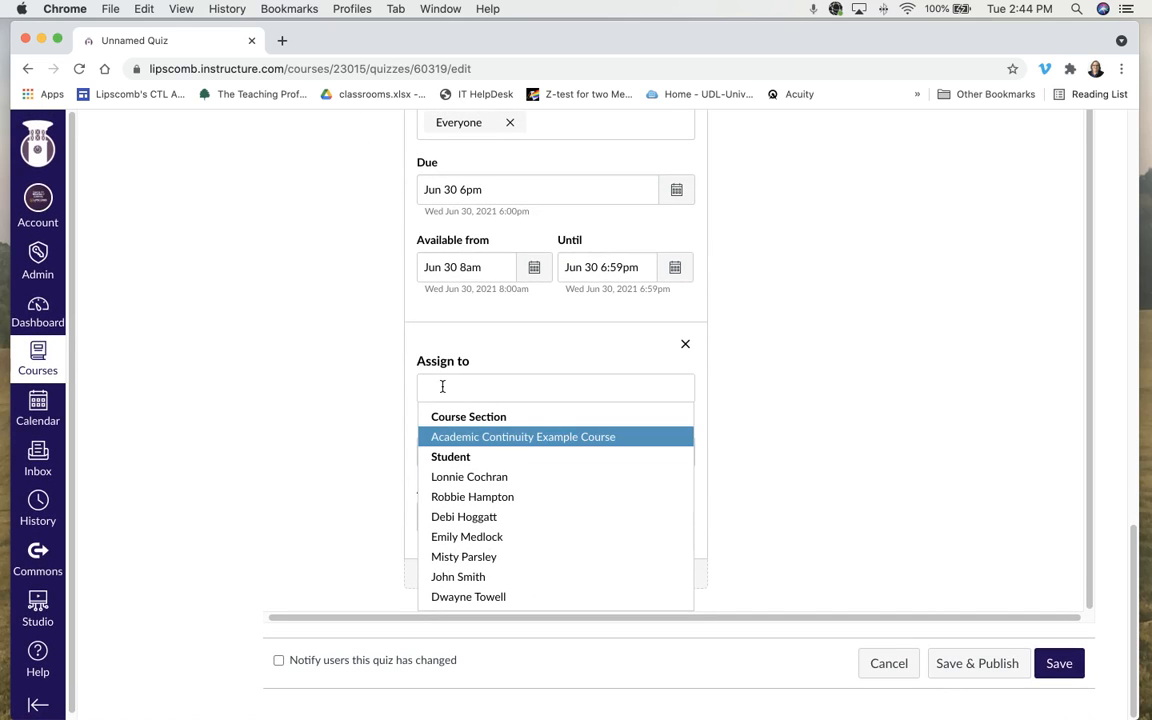
click(450, 476)
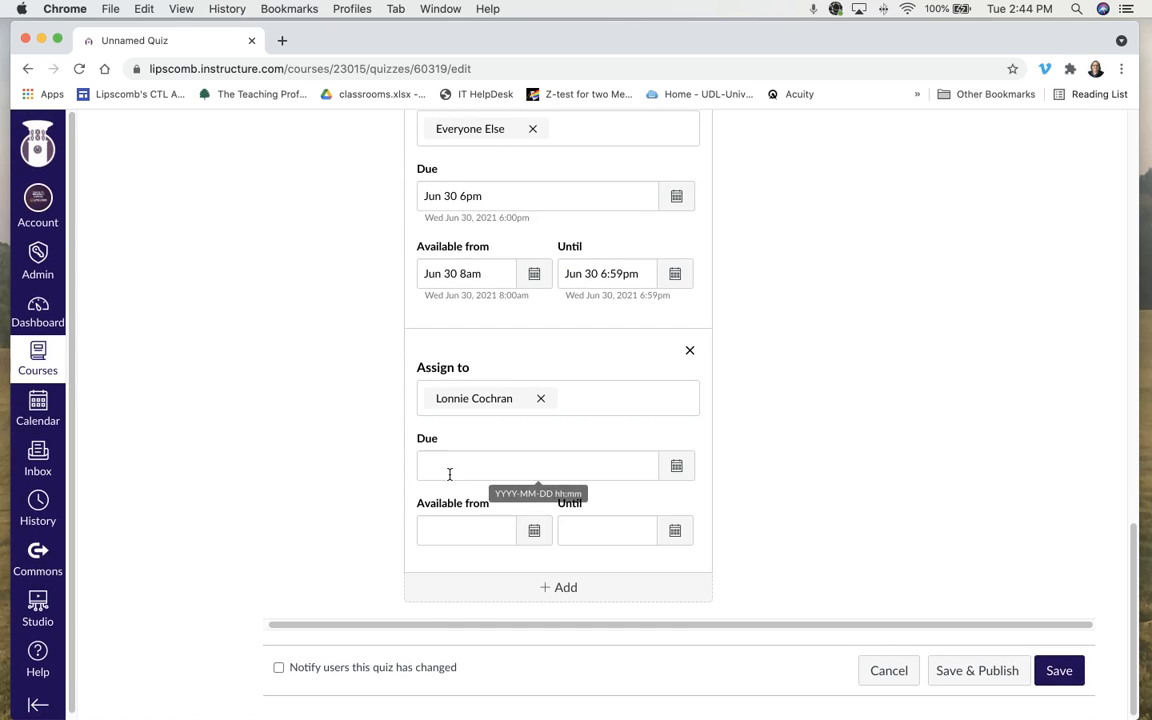
click(740, 492)
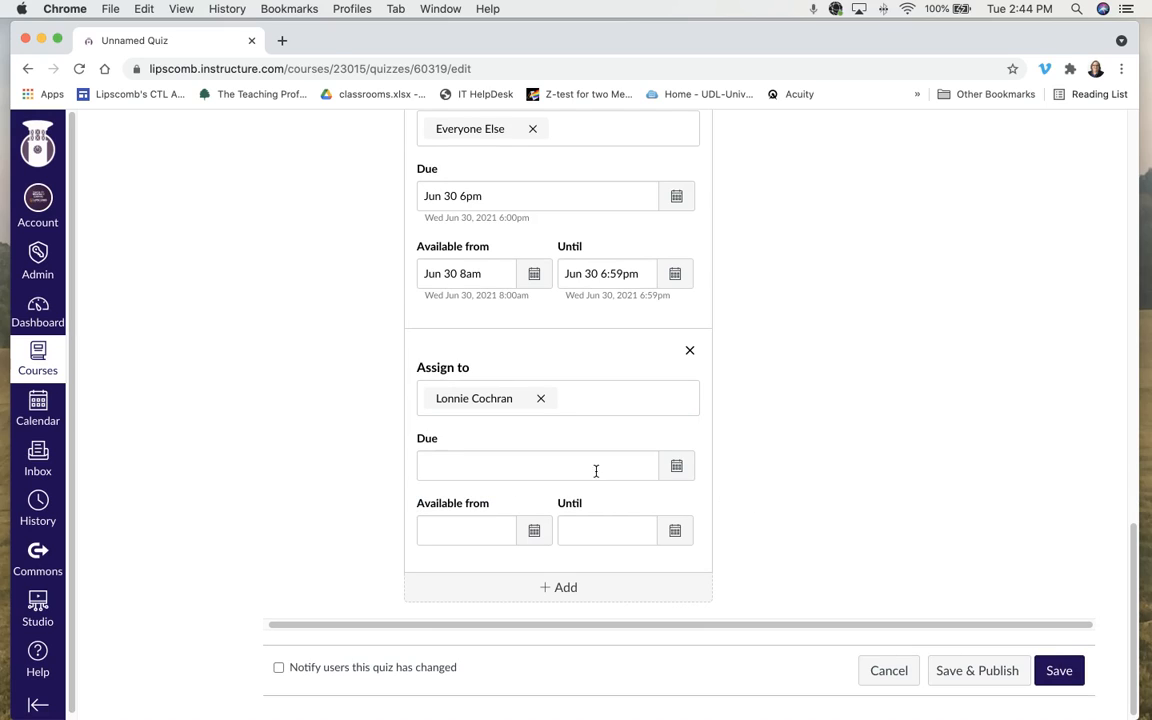
- Set the individually assigned student's due date to July 2, 2021 and save the quiz without publishing it
click(677, 467)
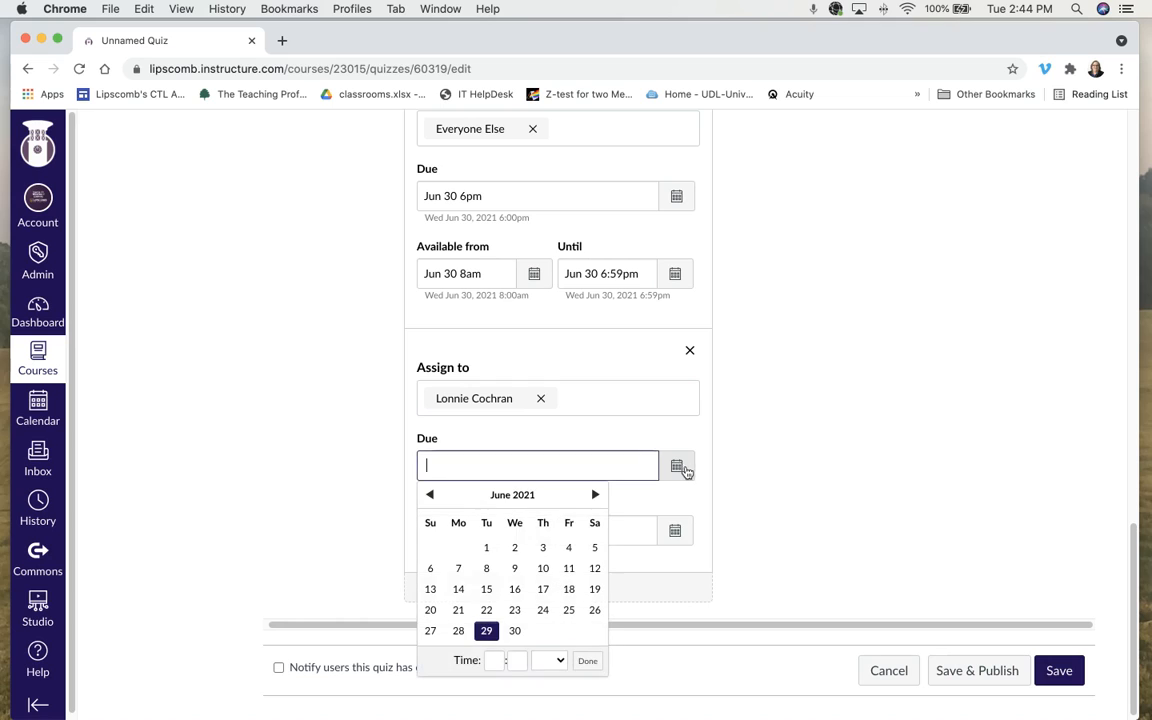
click(595, 494)
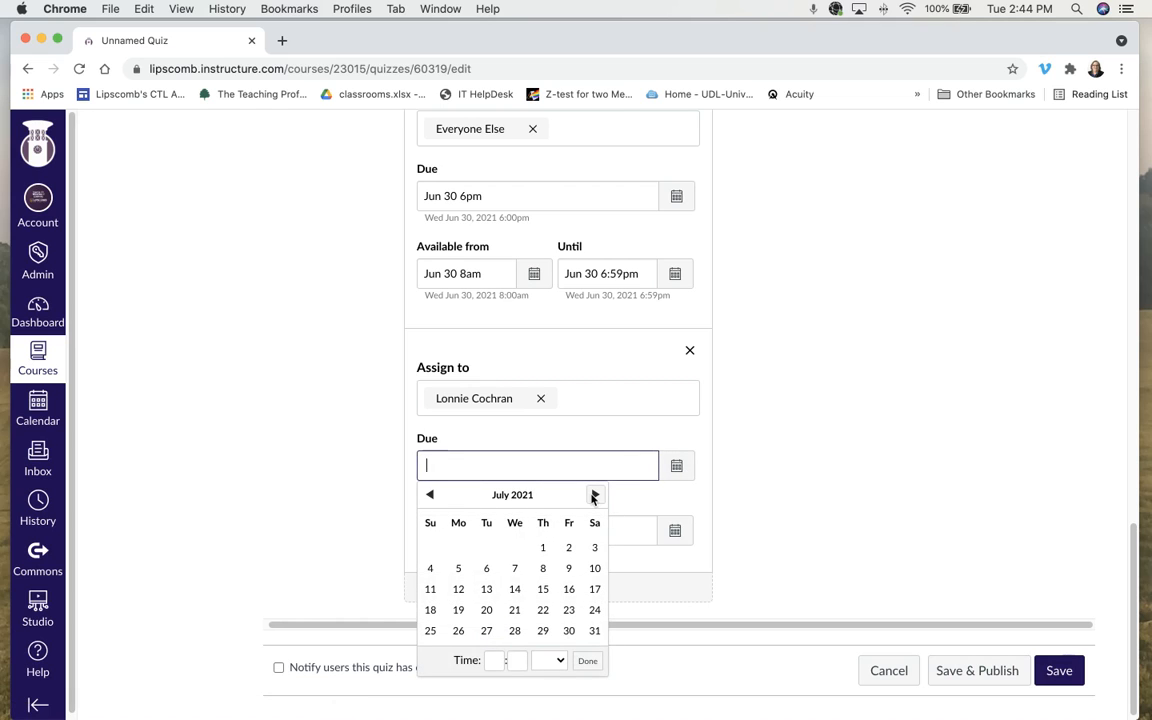
click(568, 547)
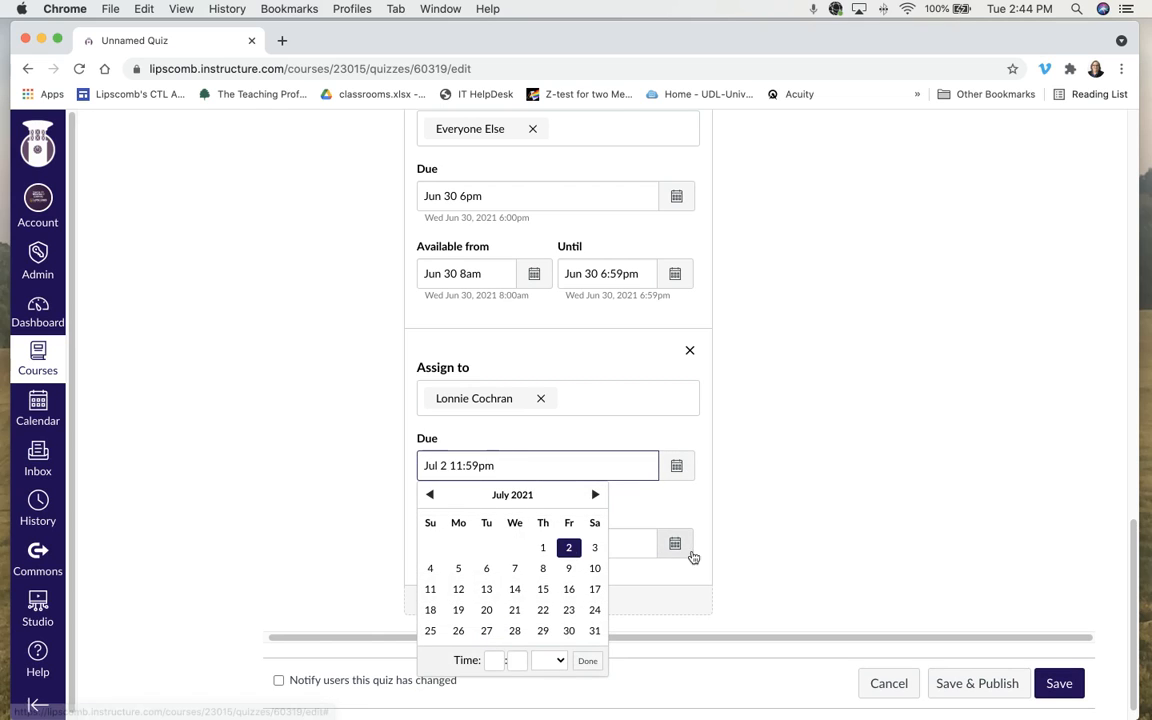
click(783, 540)
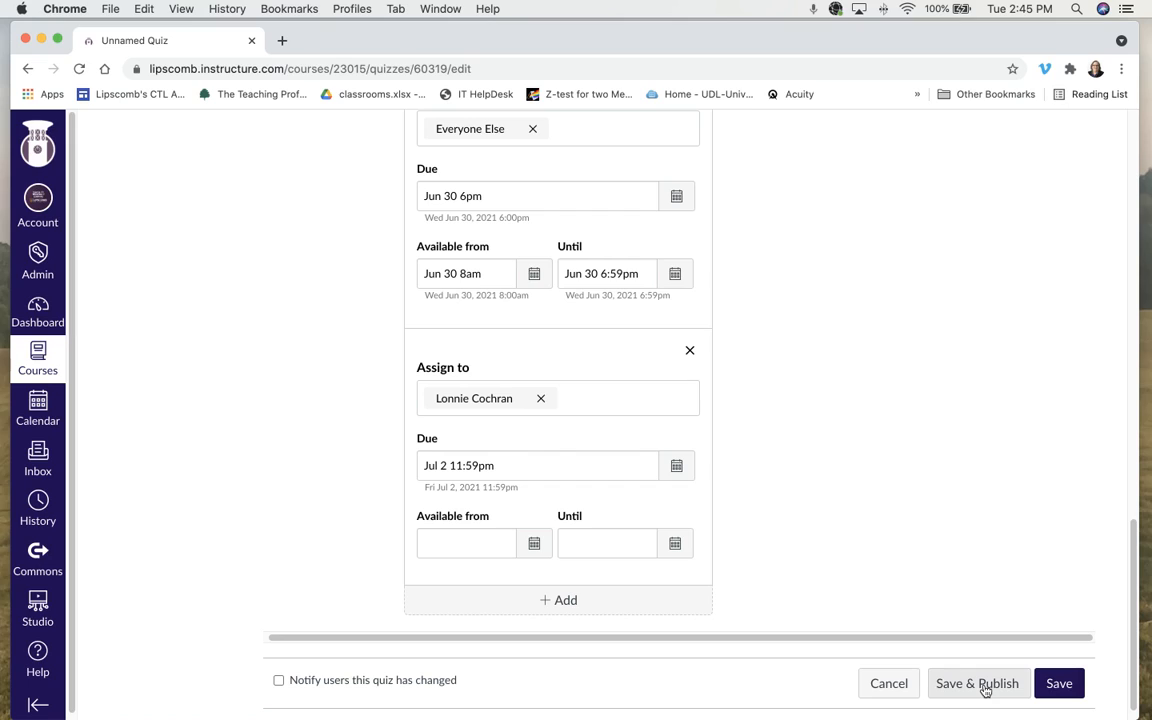
click(1062, 684)
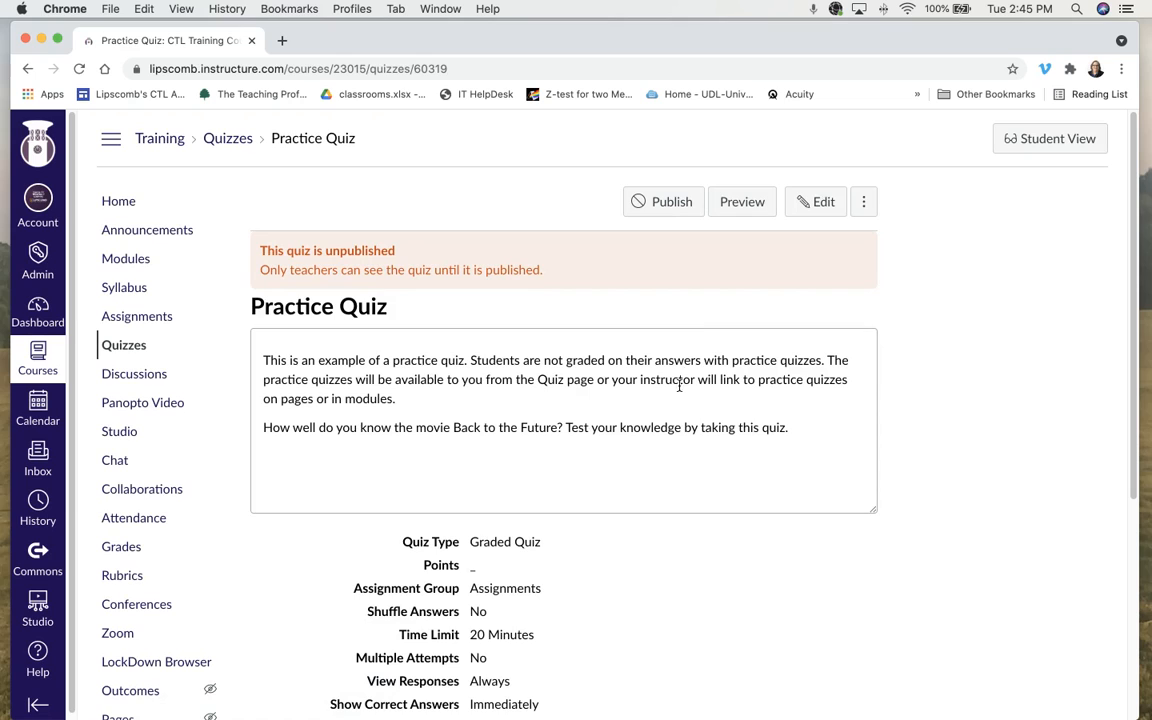
- Reopen the Practice Quiz for editing and start a new question of the Multiple Choice type
click(820, 203)
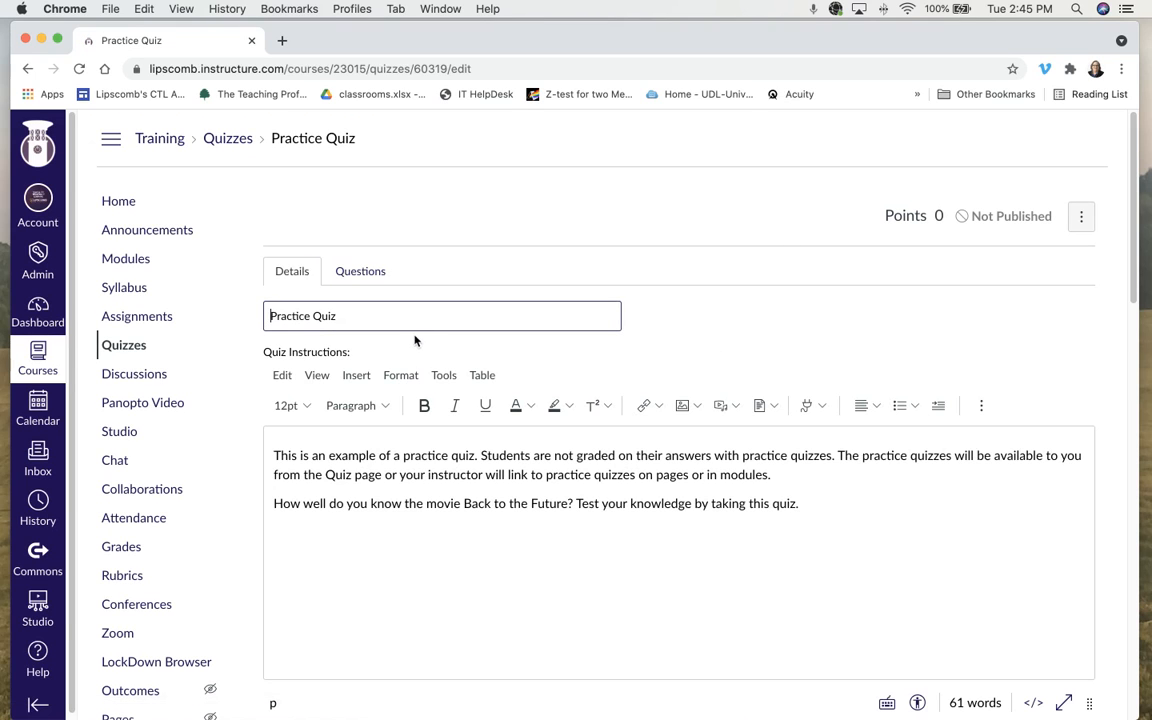
click(350, 270)
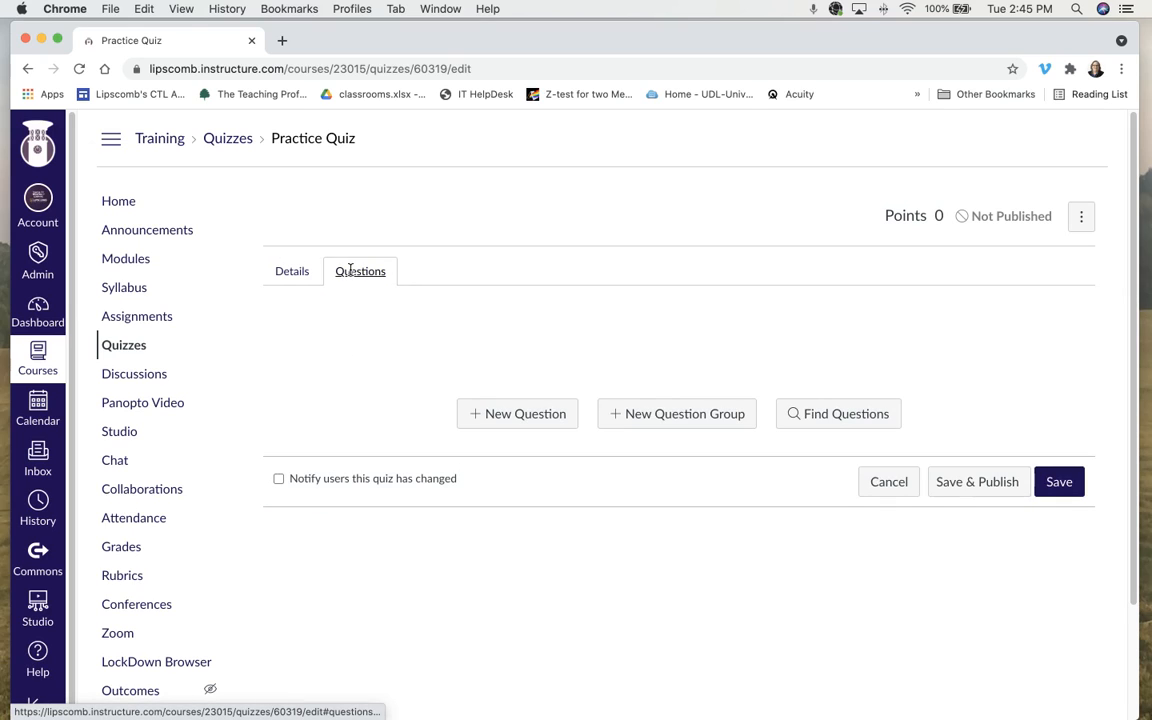
click(536, 420)
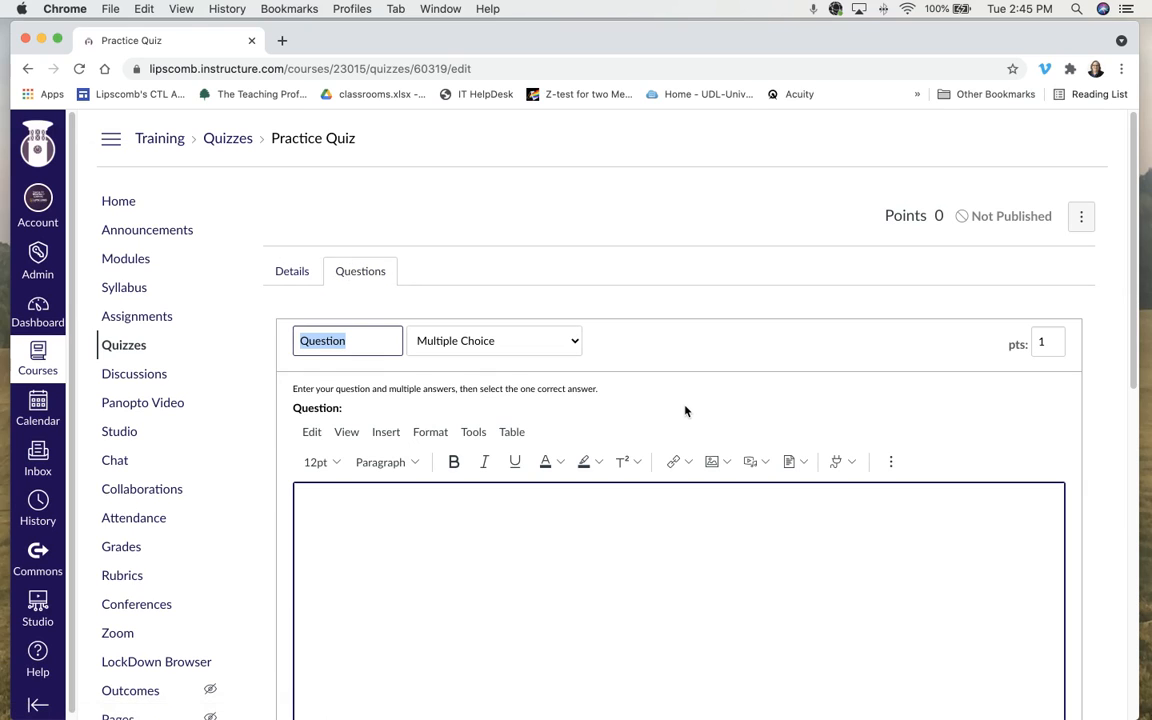
scroll(685, 410, down, 3)
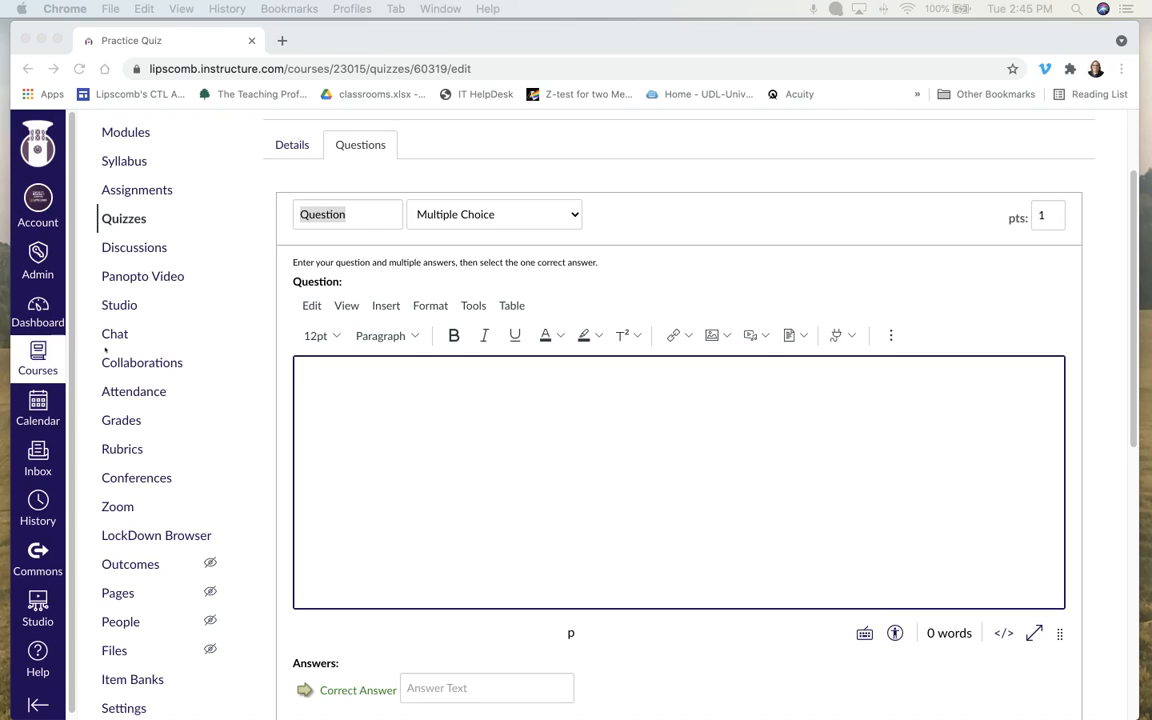
click(558, 218)
click(558, 218)
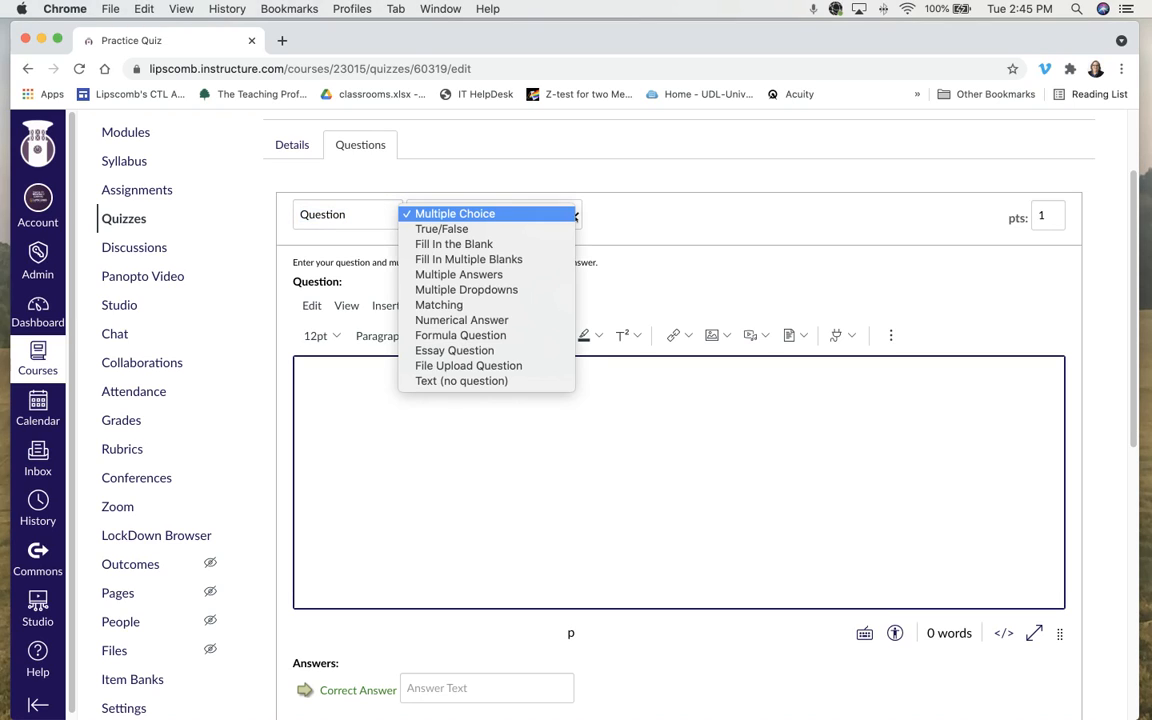
click(621, 218)
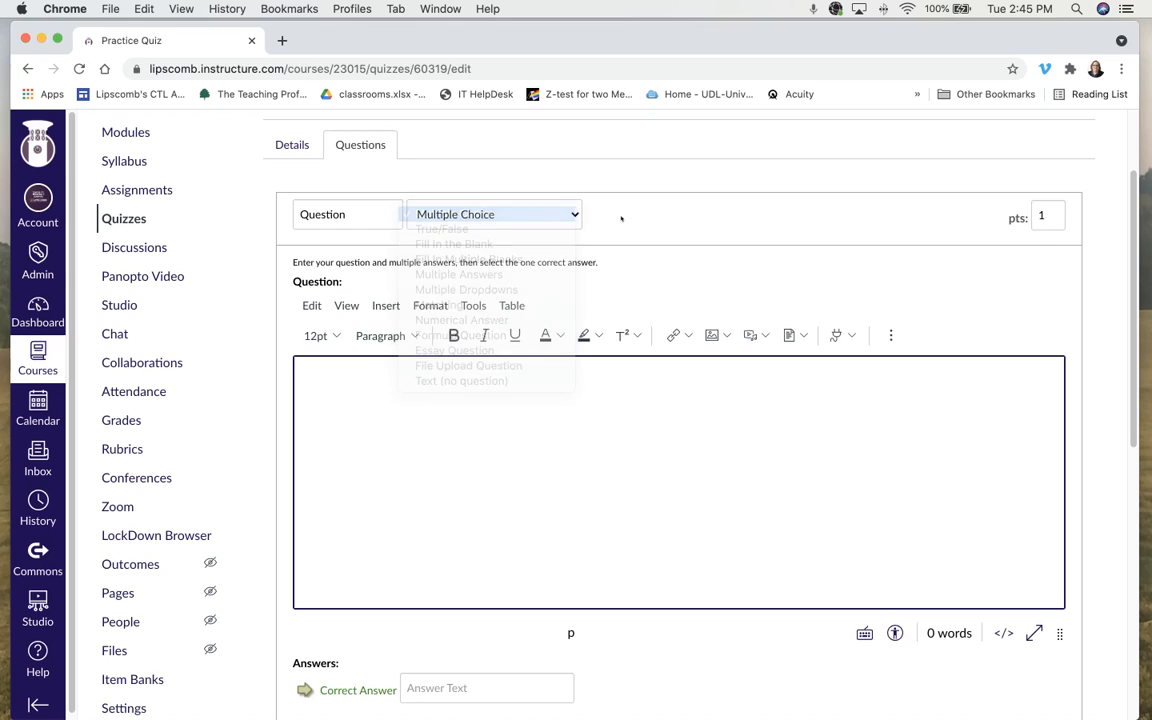
- Enter the question text "What was the name of Doc Brown's dog?" and keep the question at 1 point
click(426, 404)
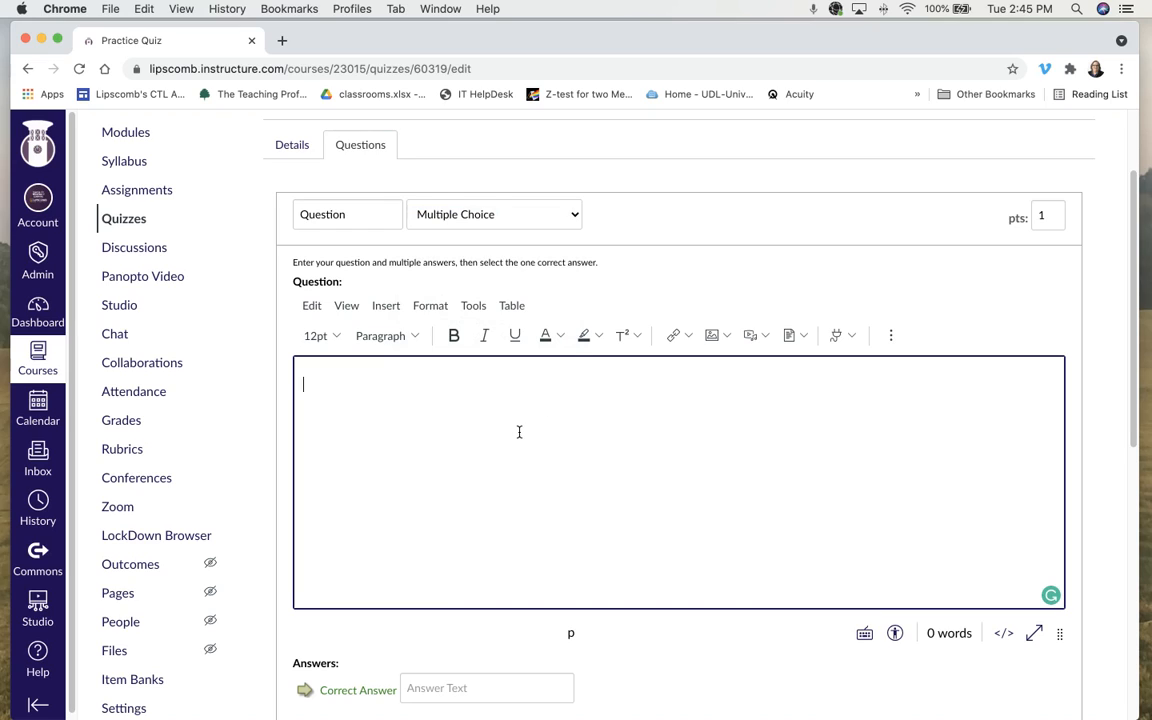
text(What was the name of Doc Brown’s dog?)
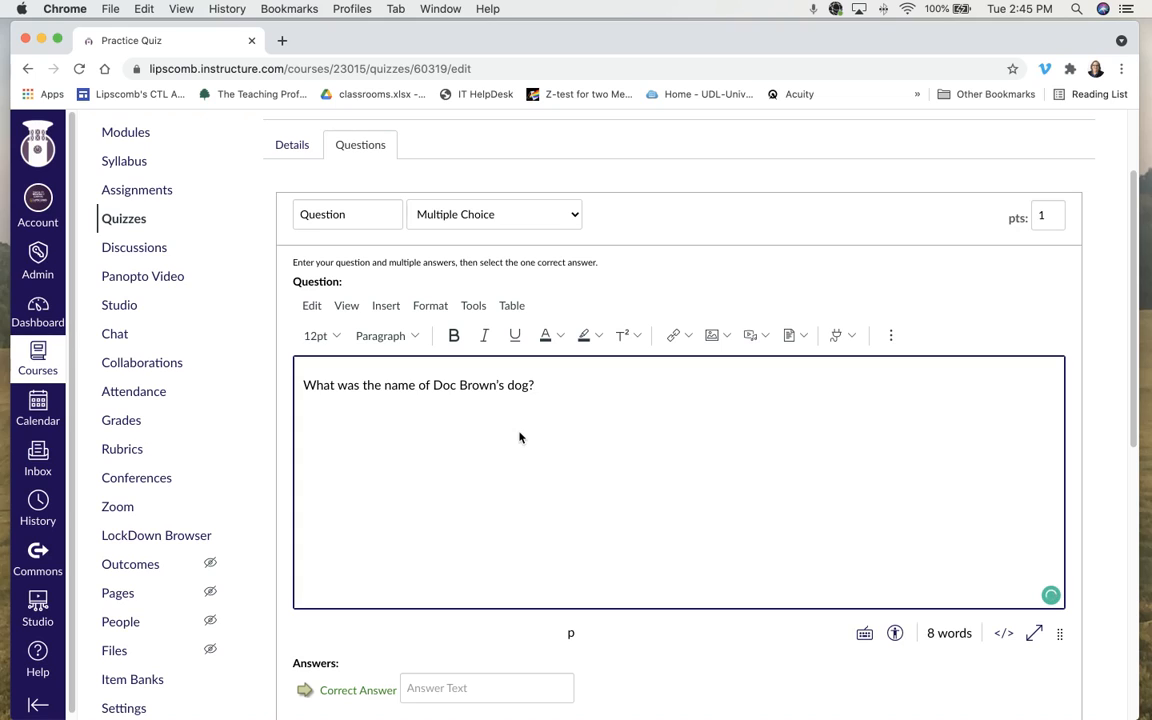
scroll(620, 445, down, 1)
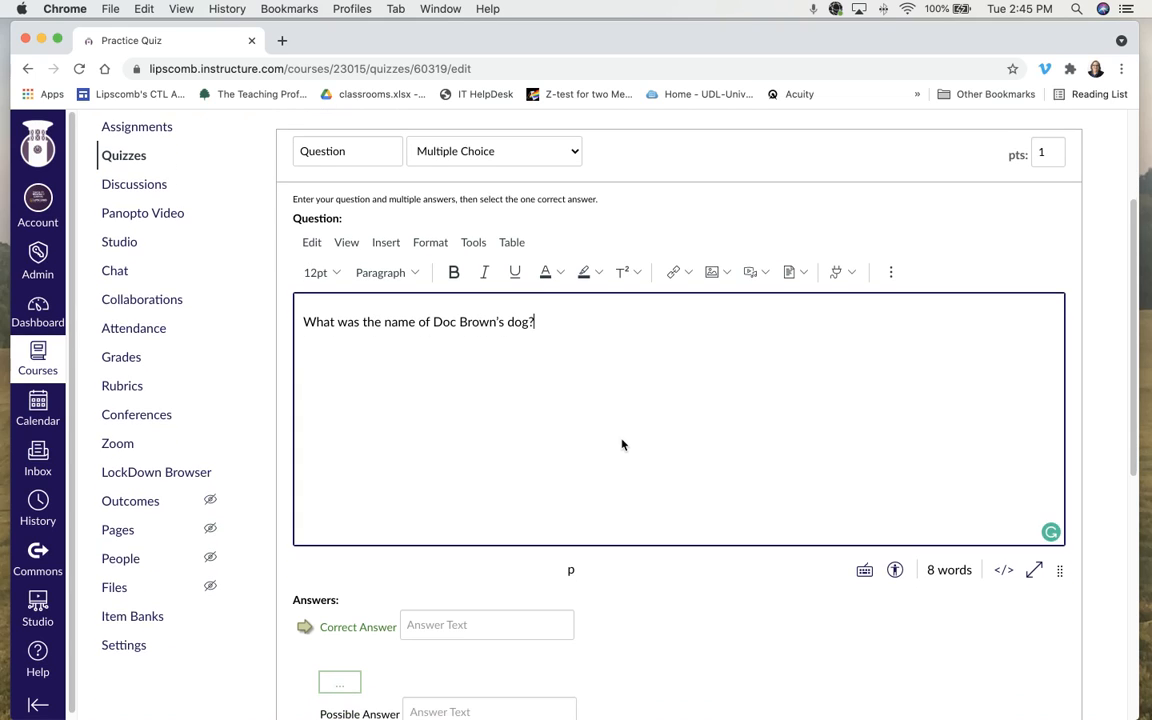
double_click(1038, 155)
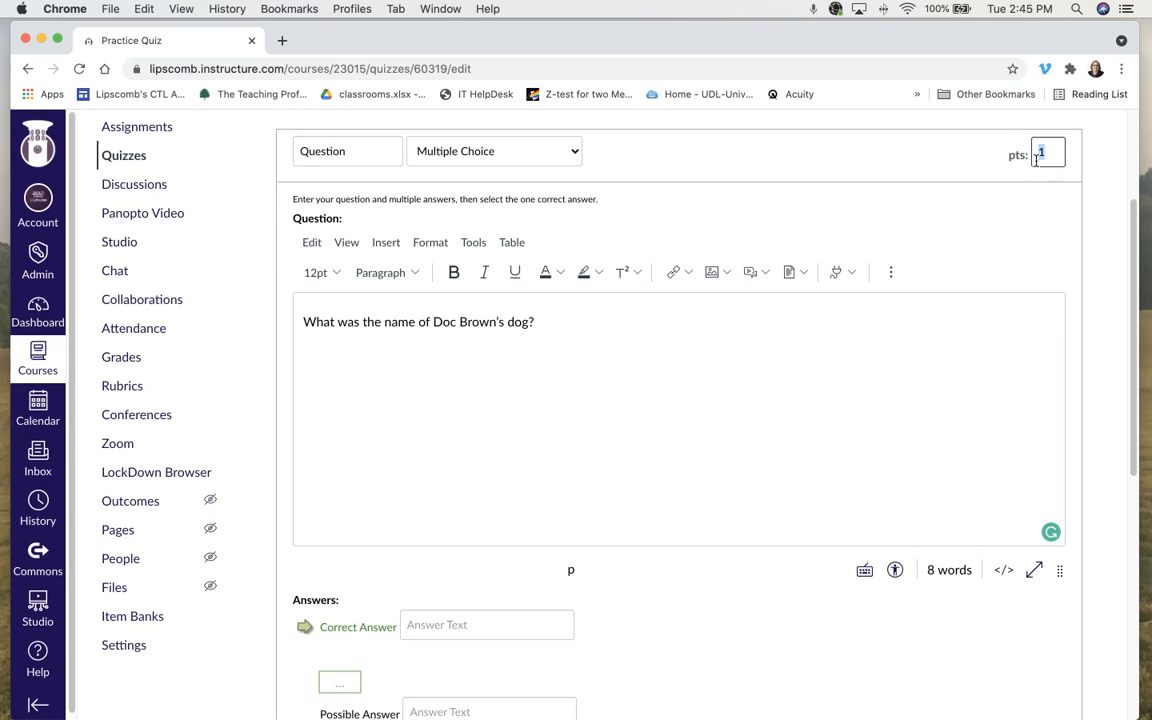
click(787, 337)
- Enter Copernicus as the question's correct answer
scroll(785, 337, down, 1)
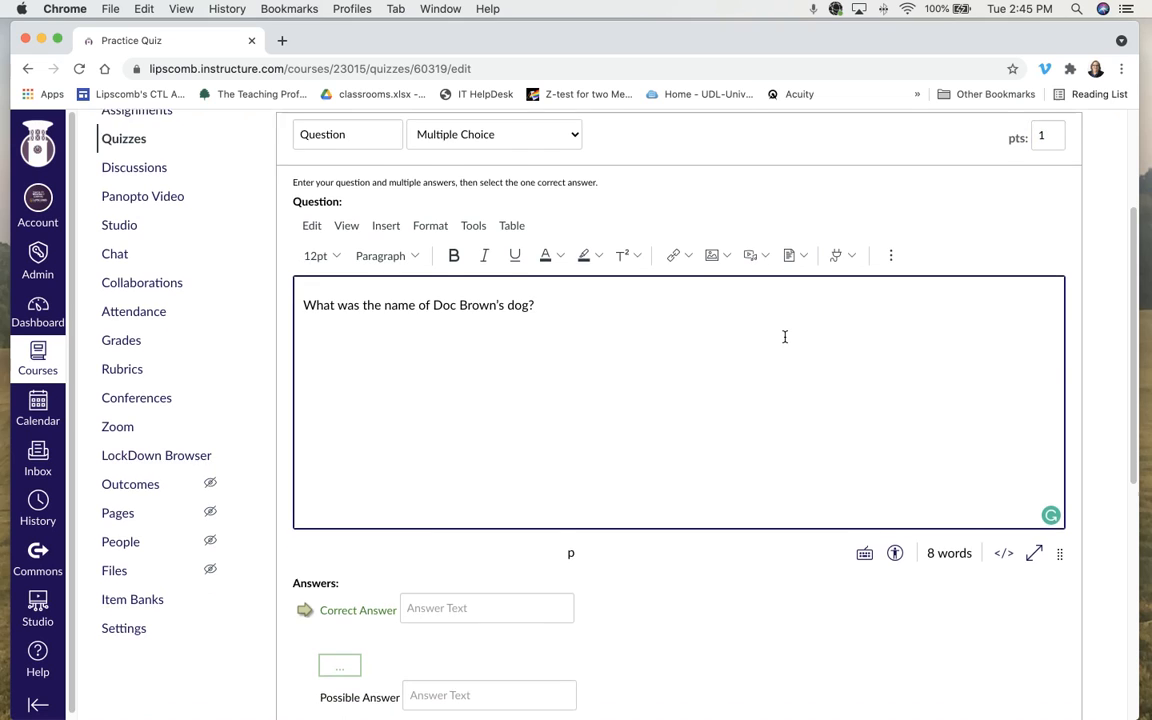
scroll(785, 337, down, 5)
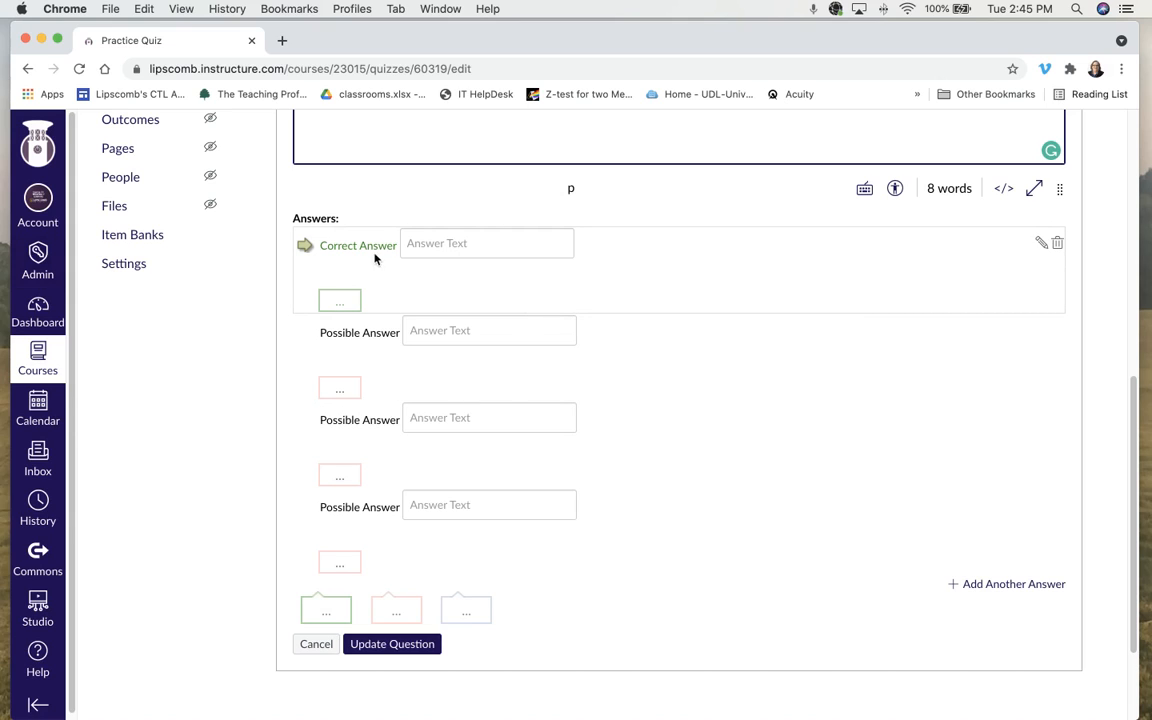
click(432, 247)
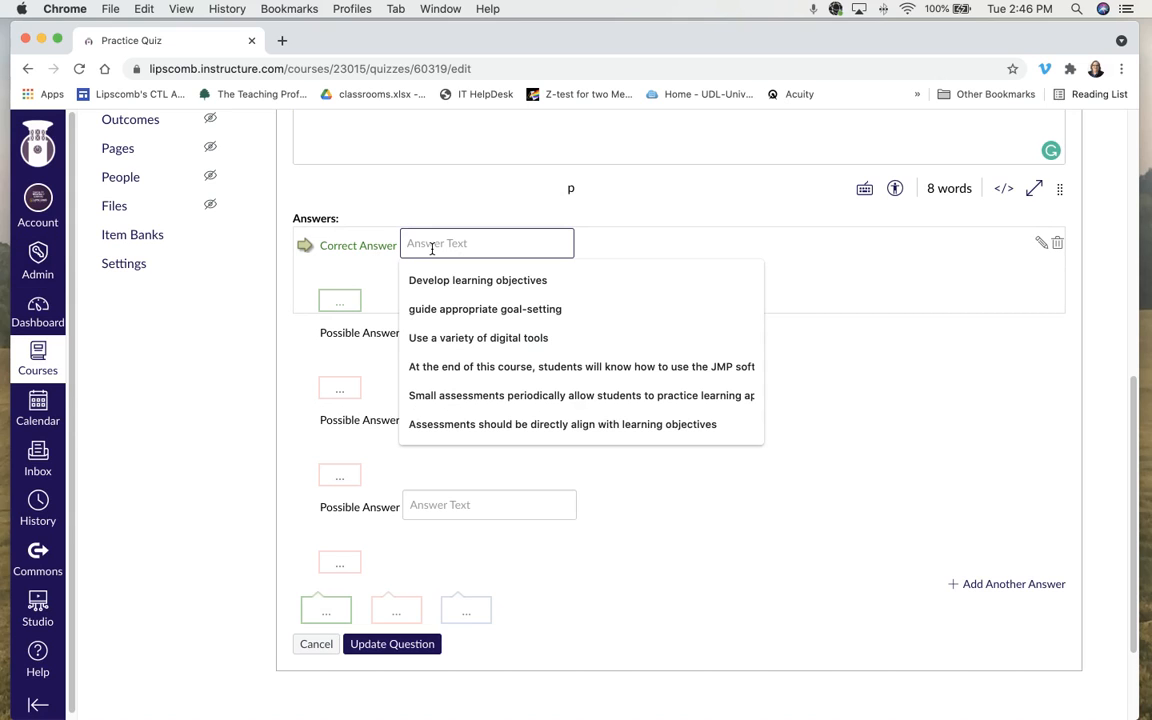
text(Copernicus)
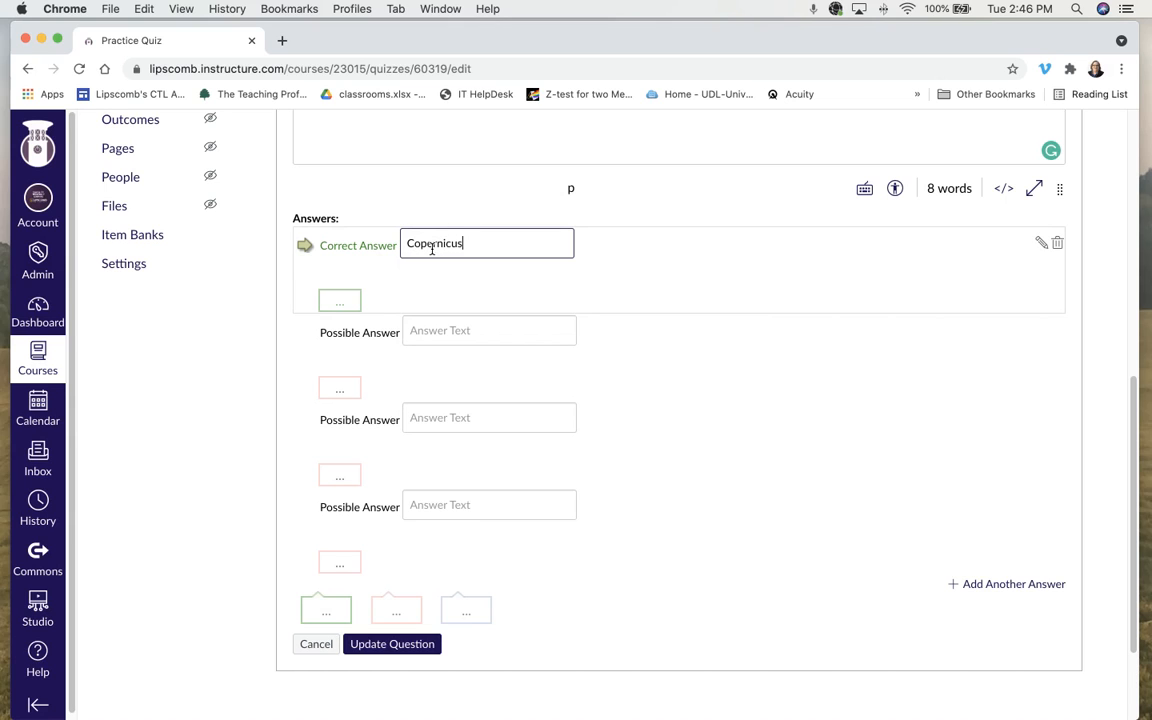
- Fill in the three other possible answers with Einstein, Edison and Newton
scroll(432, 247, up, 3)
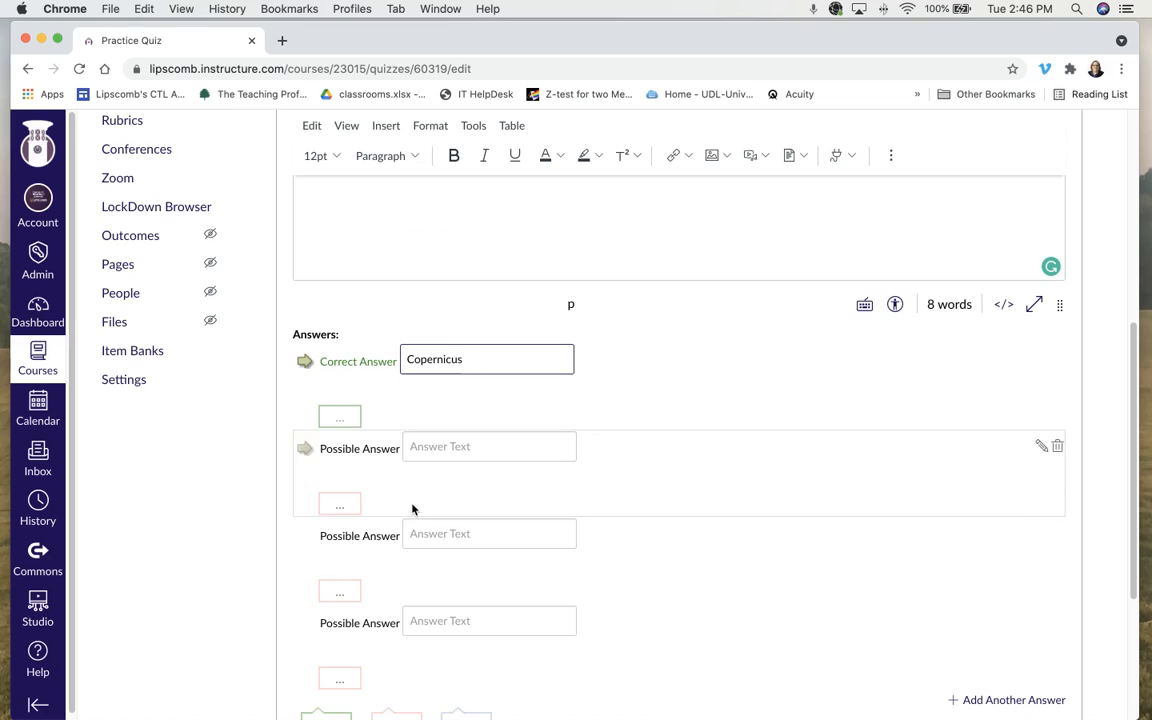
scroll(425, 518, down, 2)
click(435, 368)
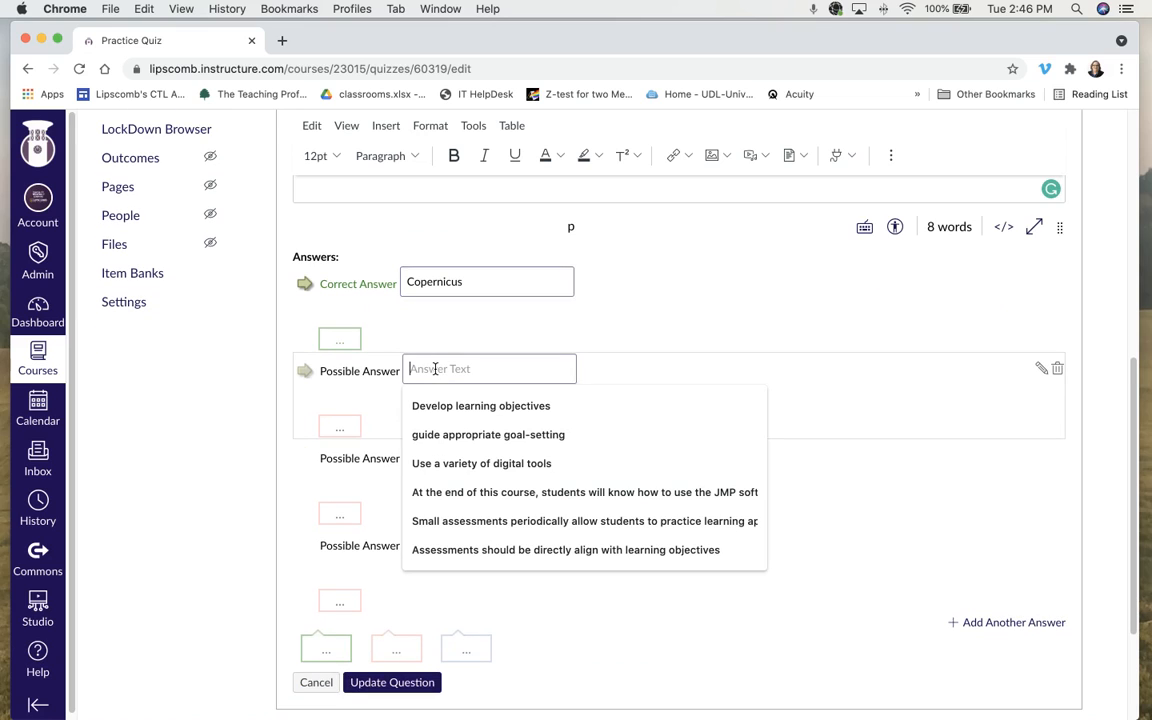
text(Einstein)
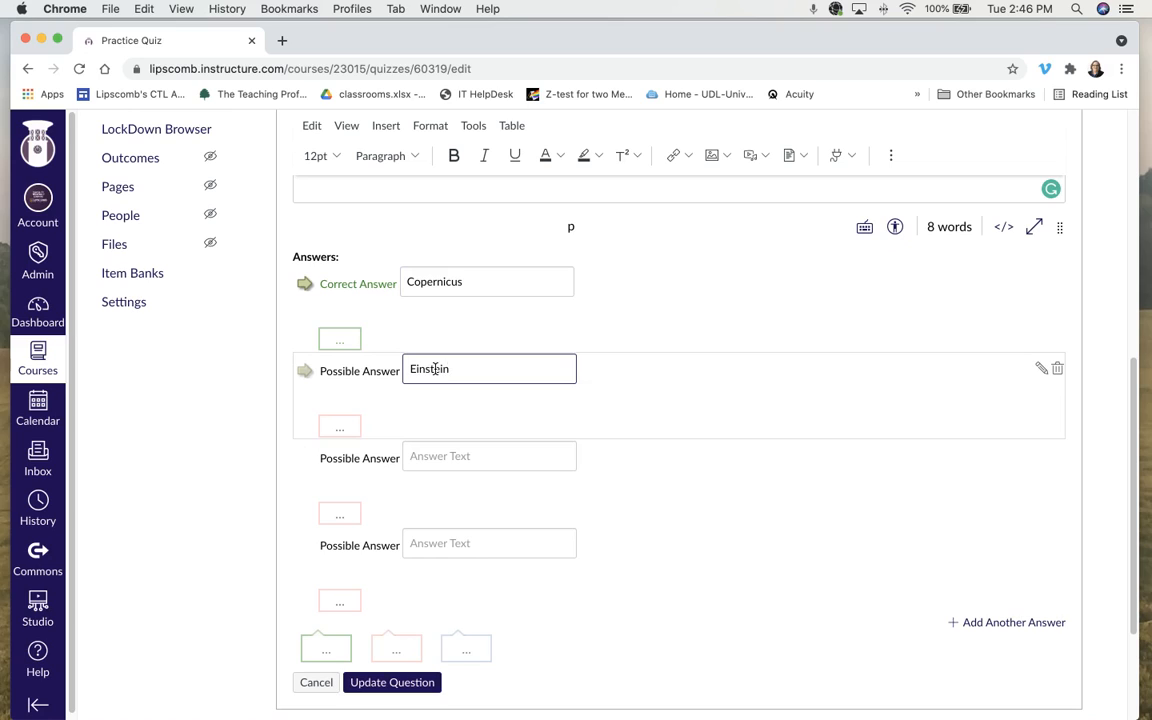
click(443, 456)
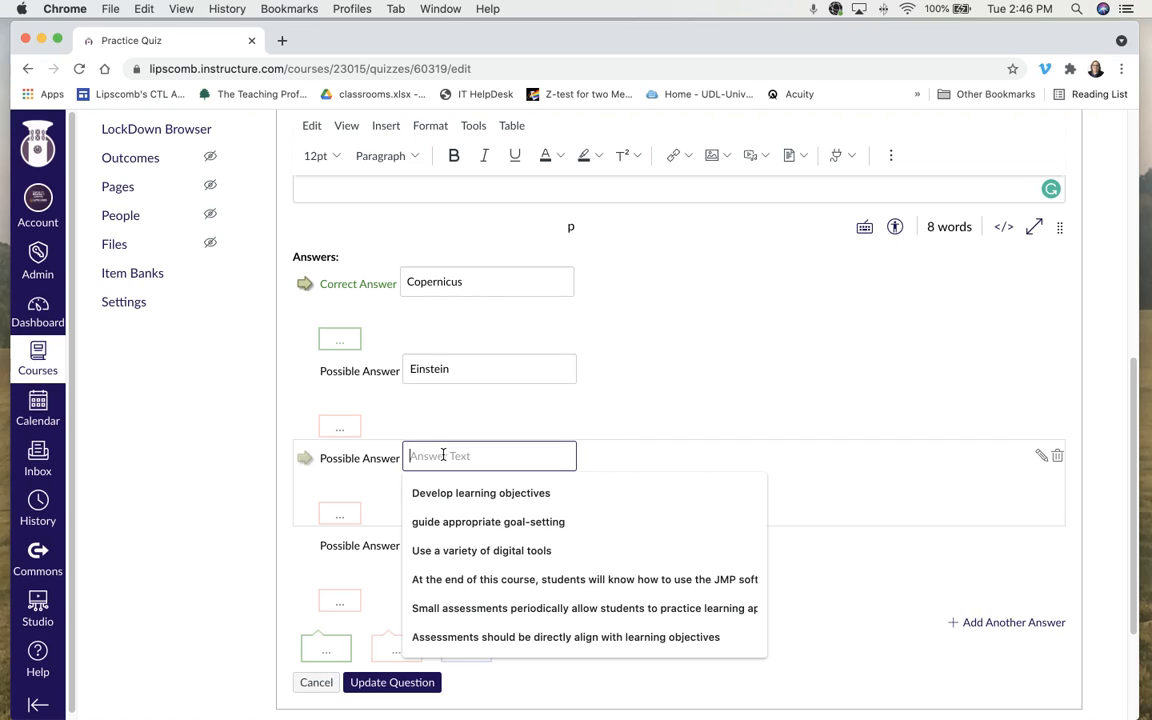
text(Edison)
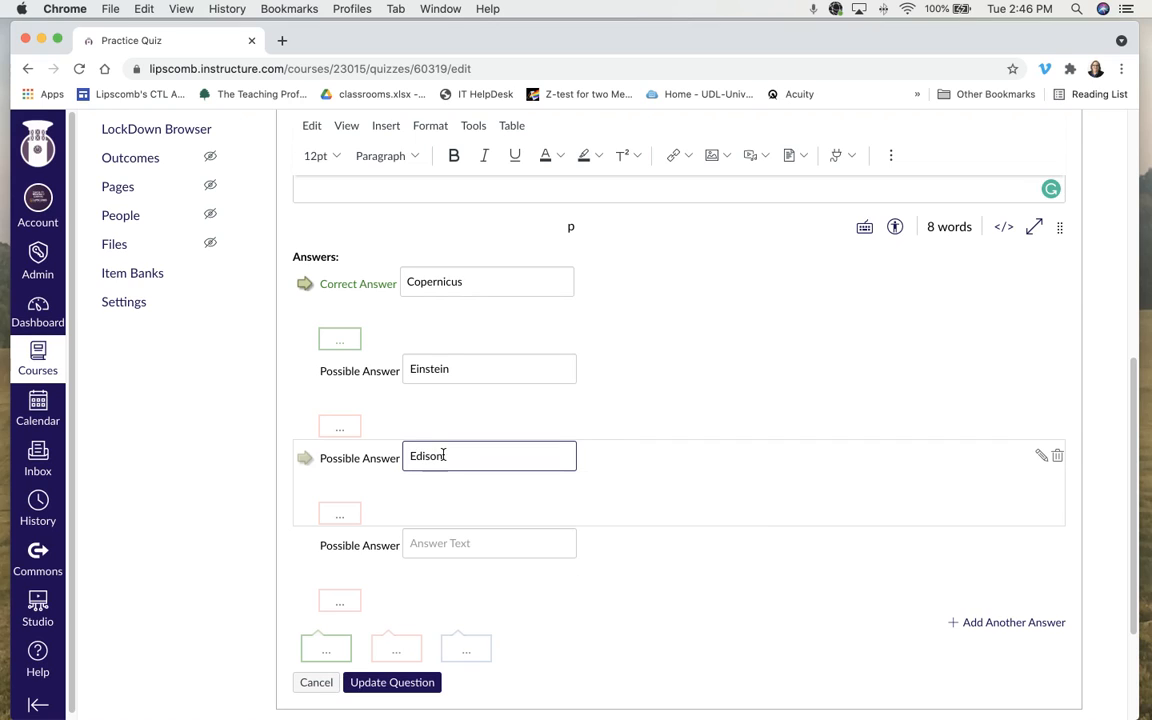
click(430, 543)
text(Newton)
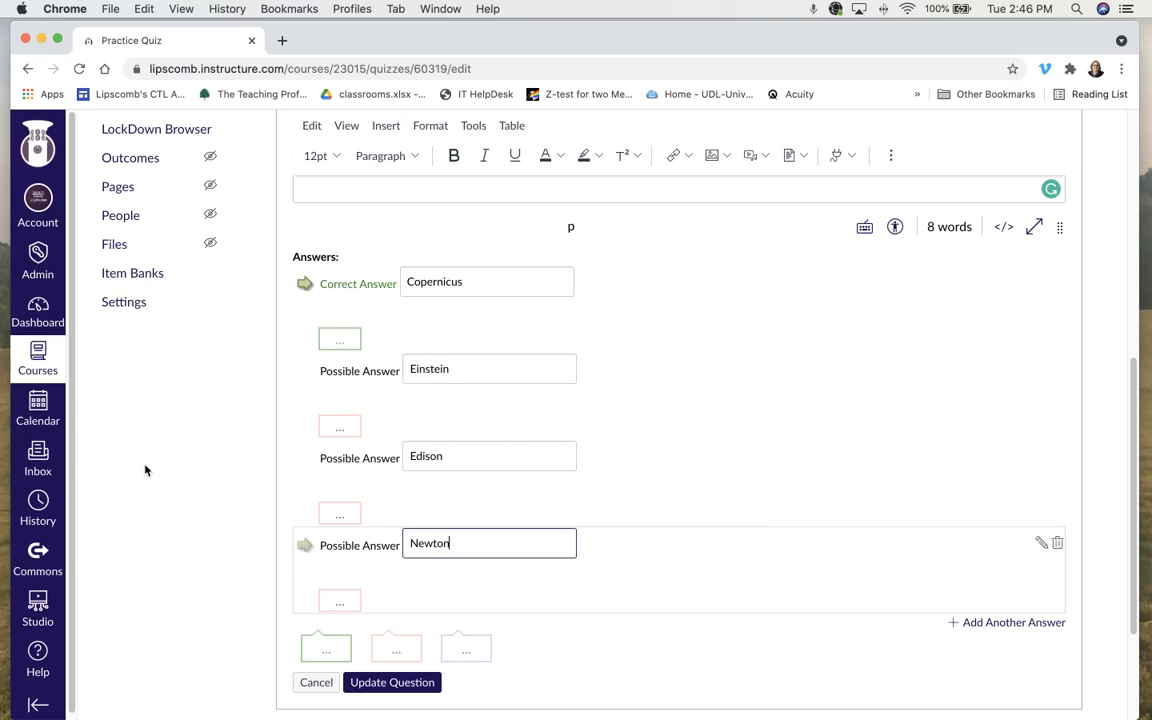
- Open the student comment editor for the Edison answer
scroll(343, 508, down, 2)
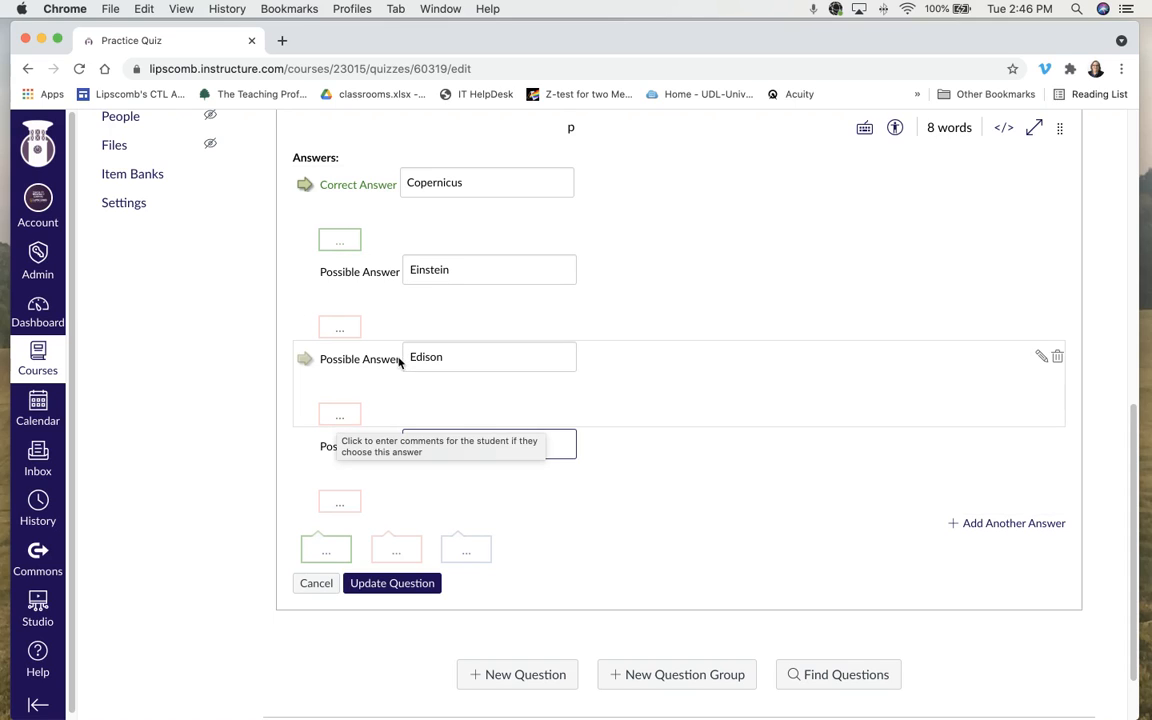
click(340, 414)
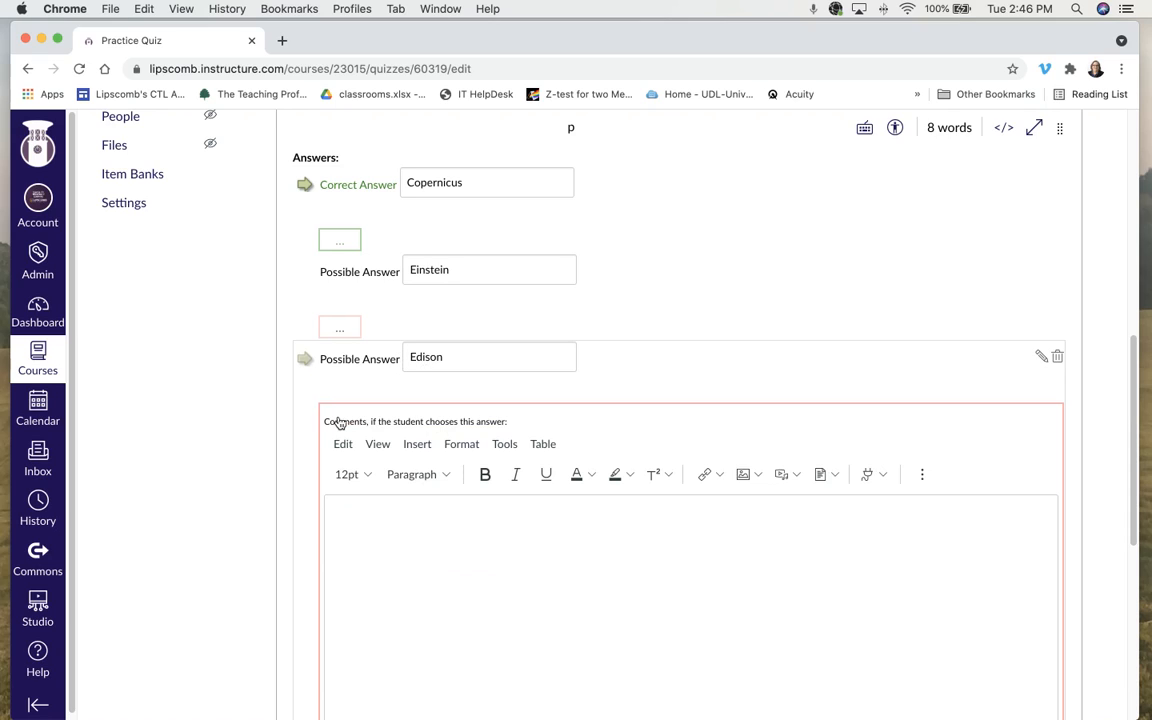
scroll(309, 420, down, 5)
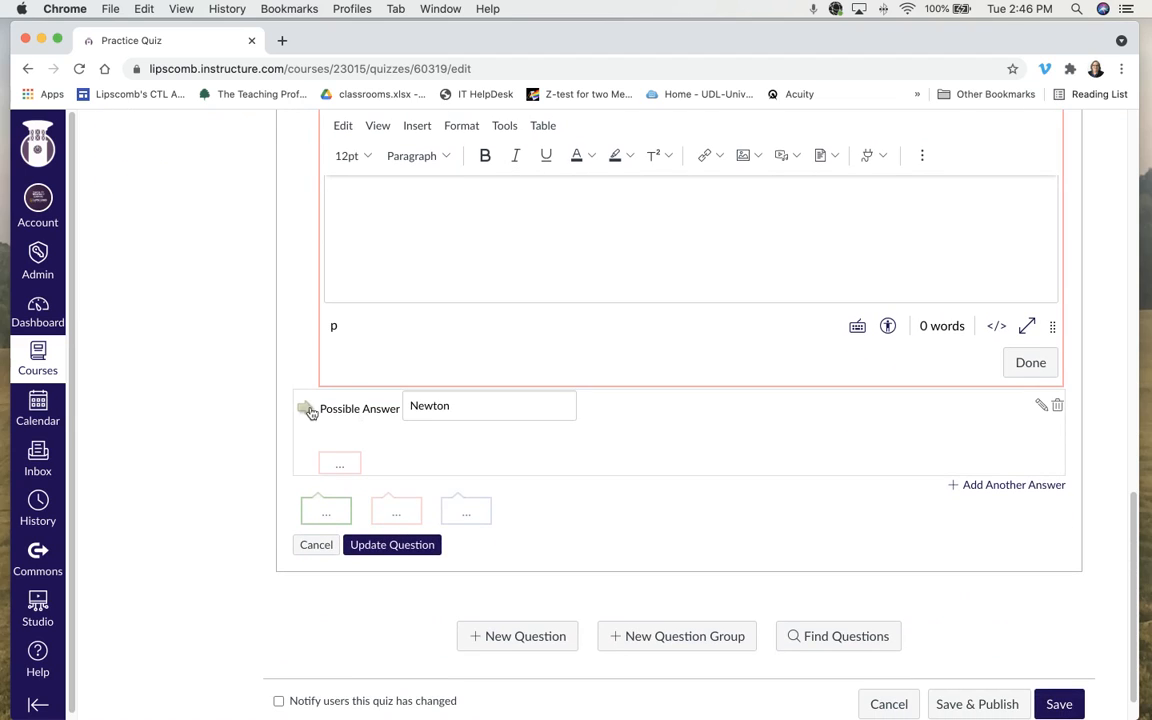
- Mark Newton as the correct answer and update the question
click(306, 410)
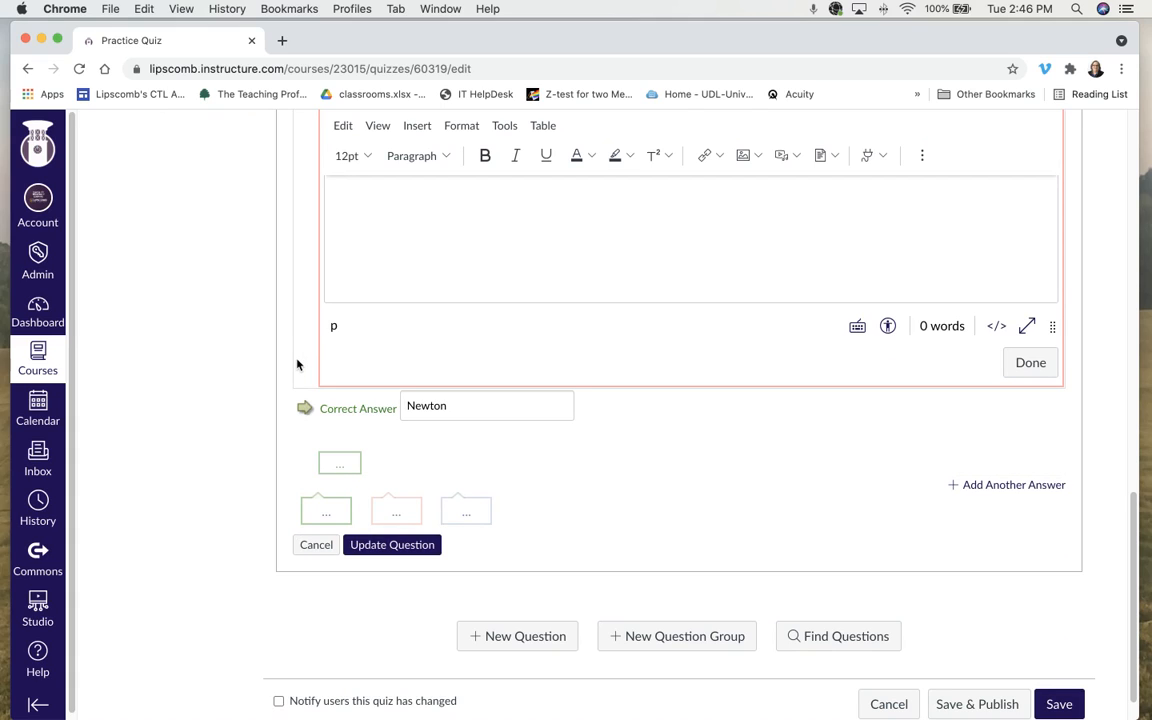
click(385, 546)
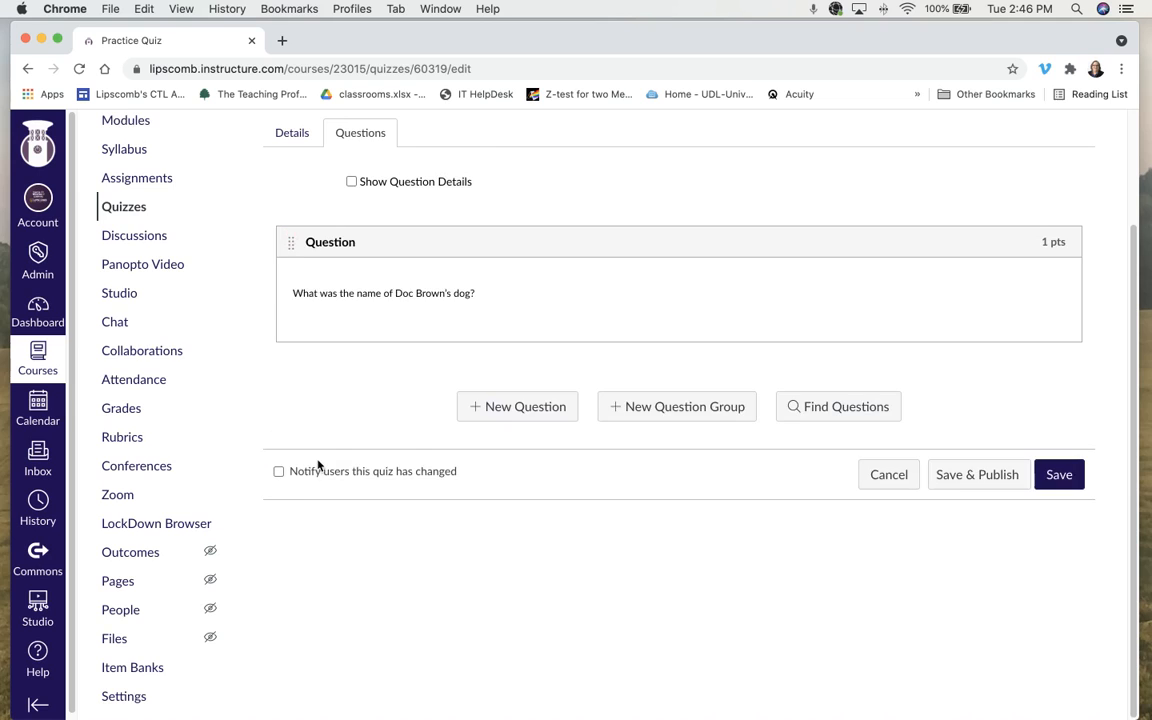
- Reopen the Doc Brown question for editing, mark Copernicus as the correct answer and update the question
scroll(320, 466, up, 1)
scroll(318, 465, up, 1)
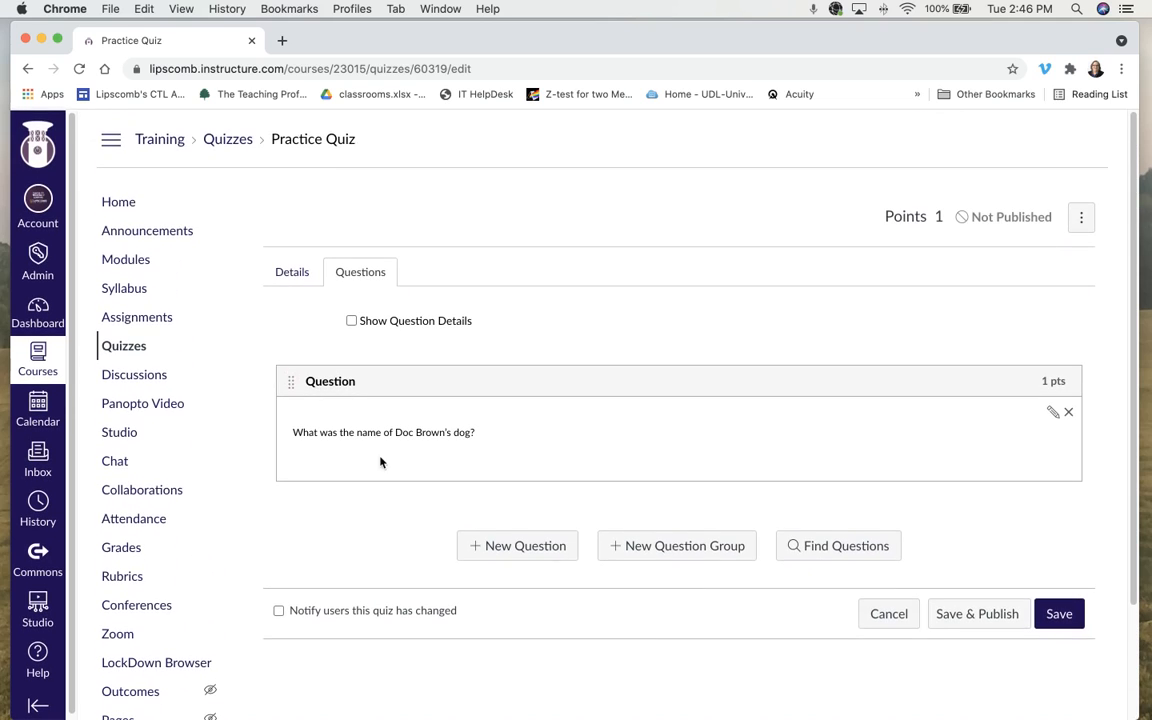
click(1050, 414)
scroll(622, 442, down, 5)
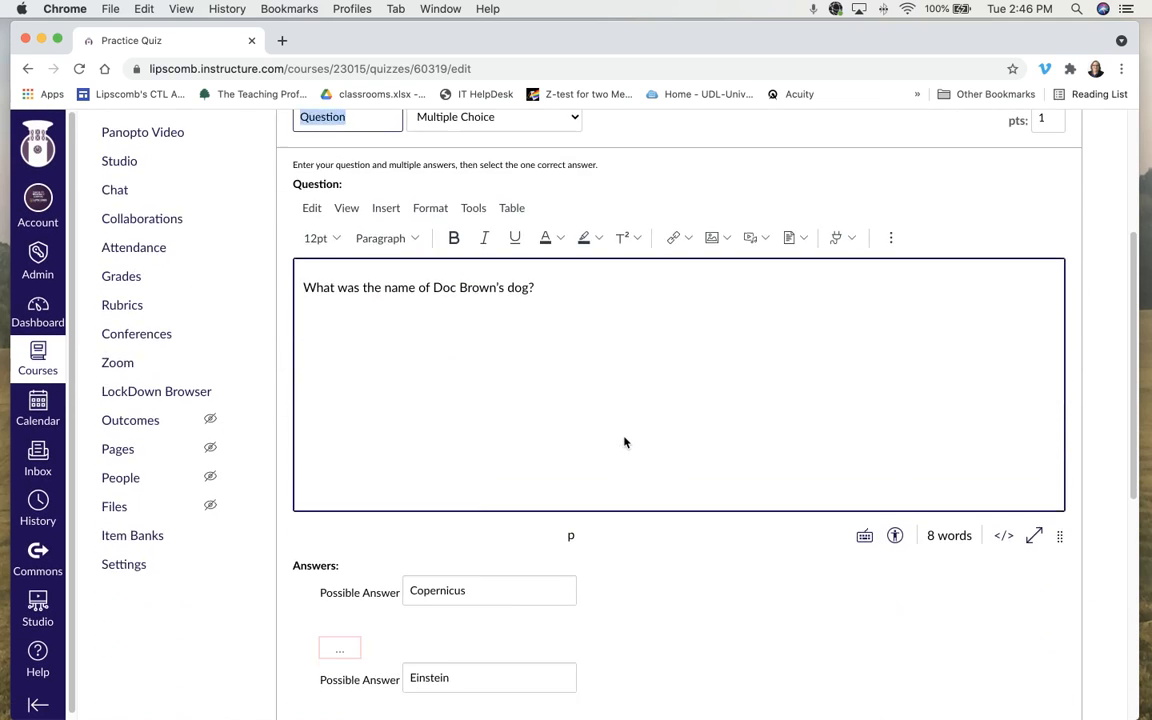
scroll(624, 442, down, 2)
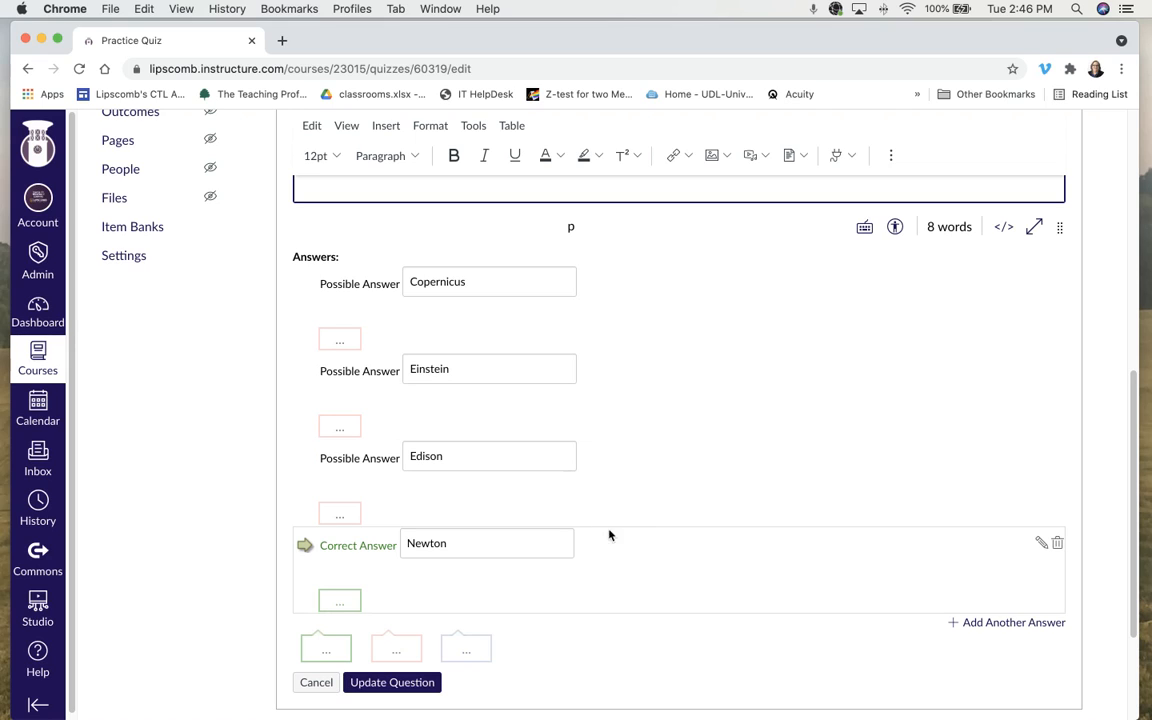
click(305, 287)
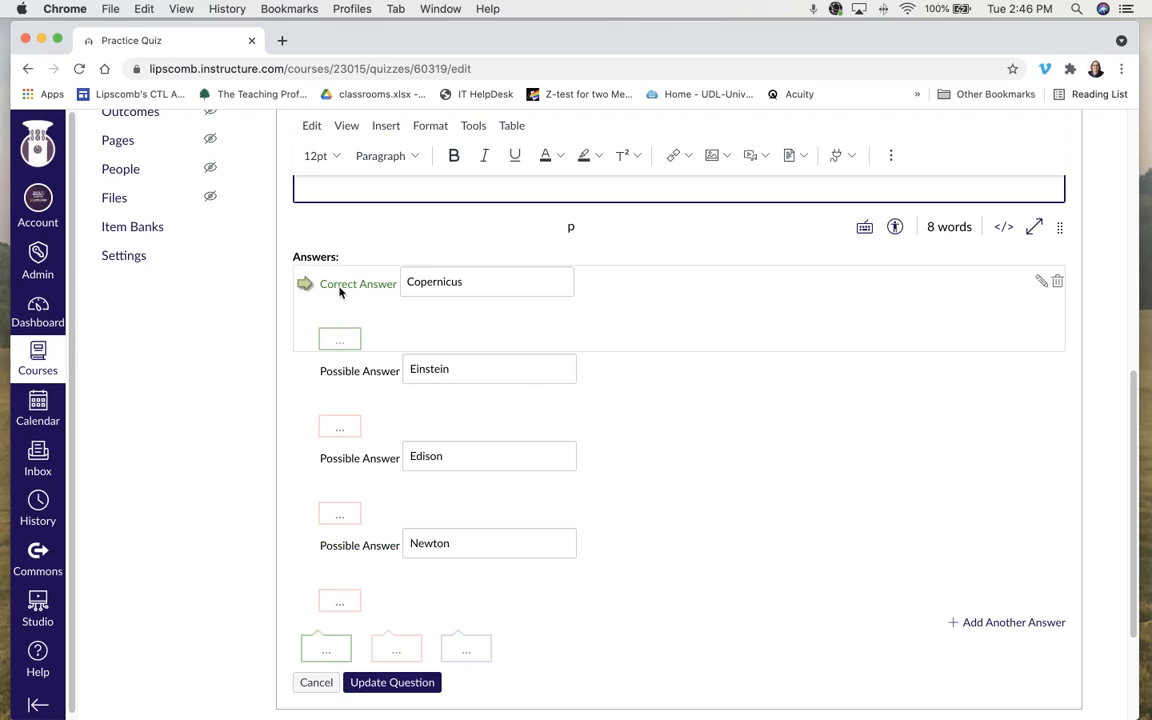
click(434, 681)
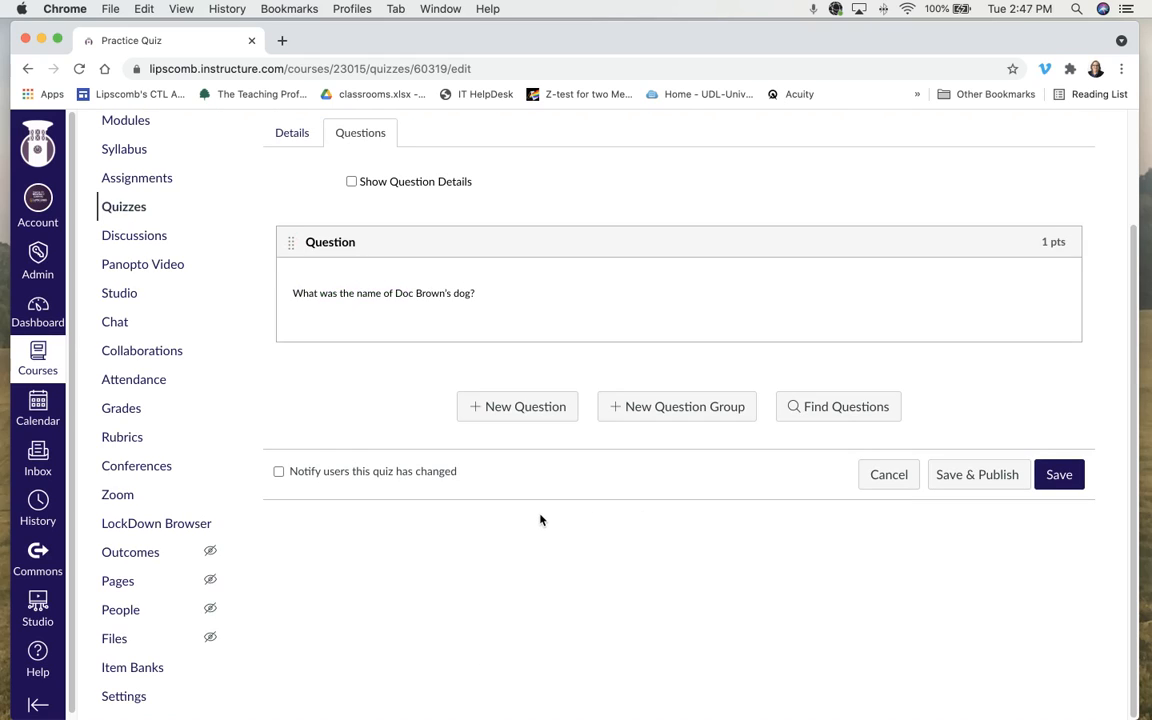
- Add a new multiple-choice question with the text "What was George McFly’s favorite television program?"
click(519, 410)
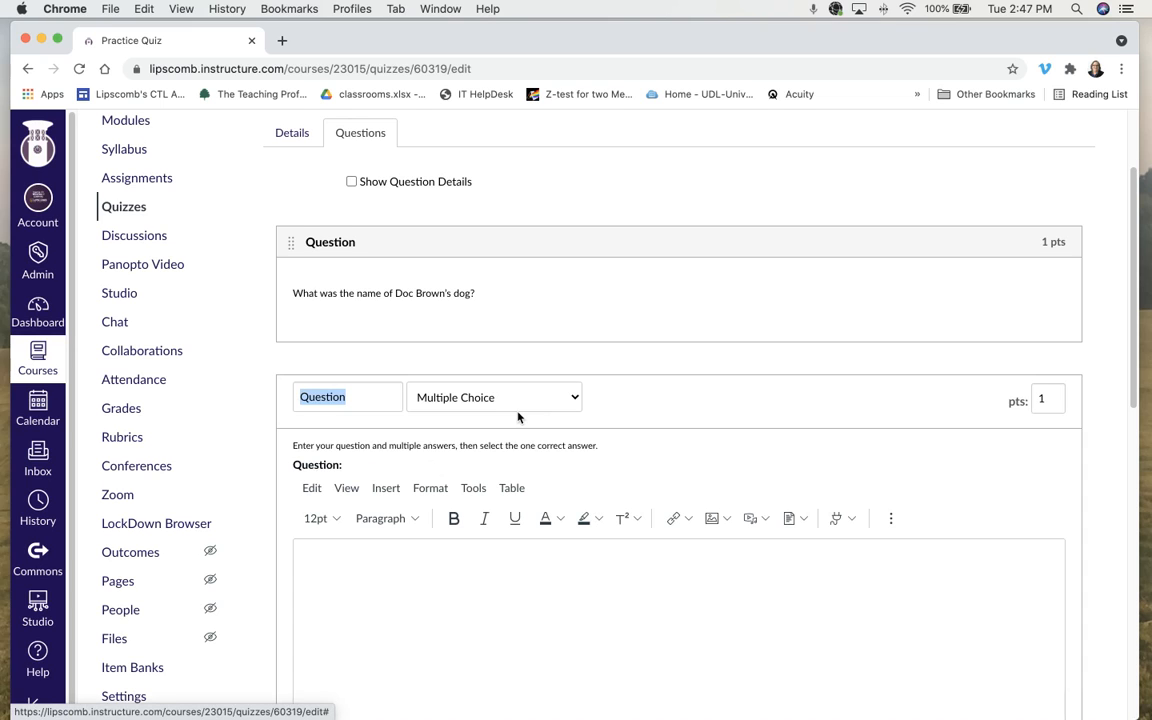
scroll(518, 417, down, 2)
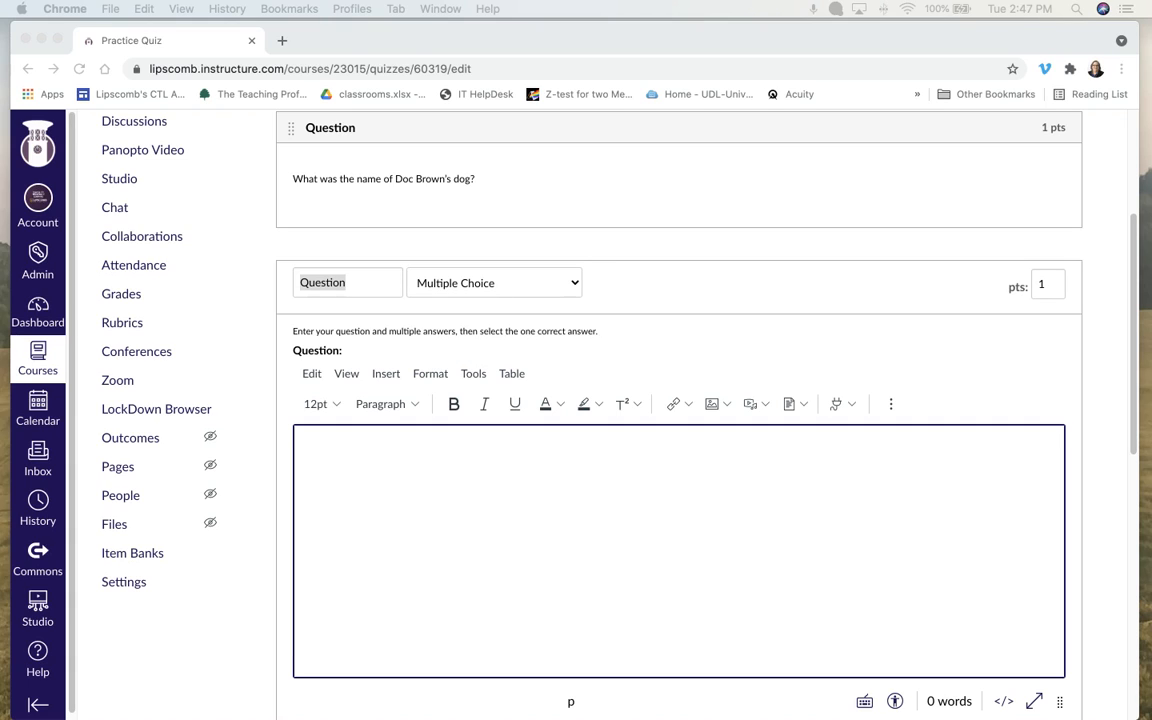
click(437, 481)
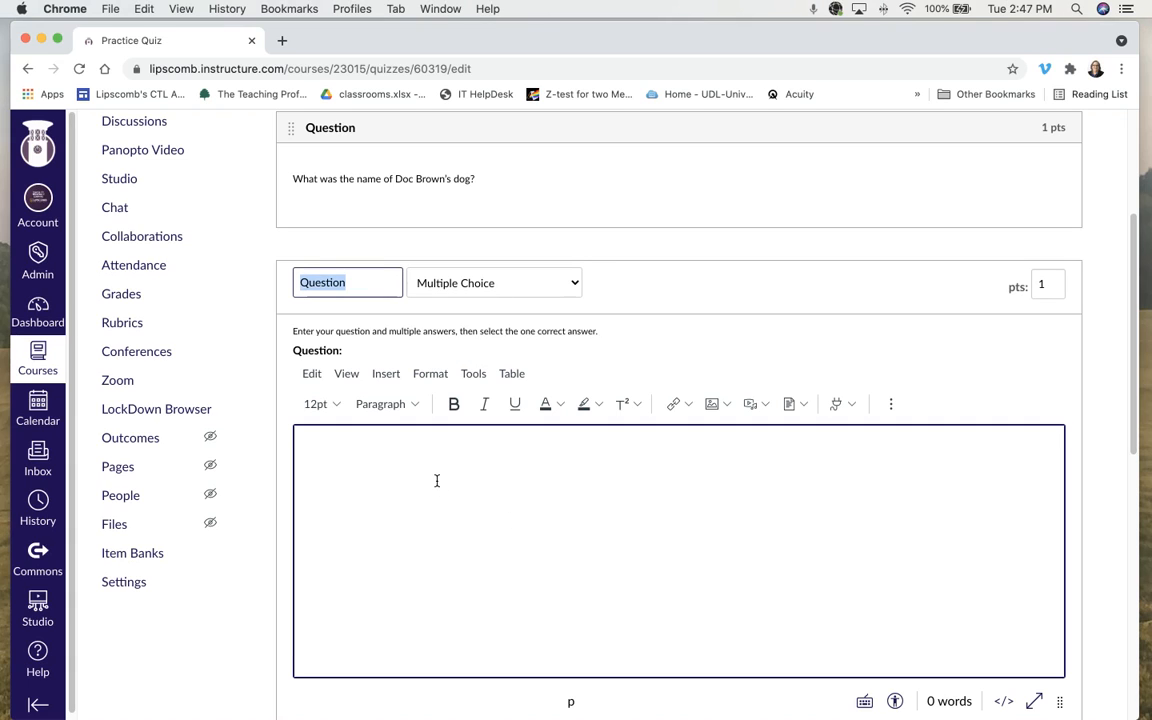
click(437, 481)
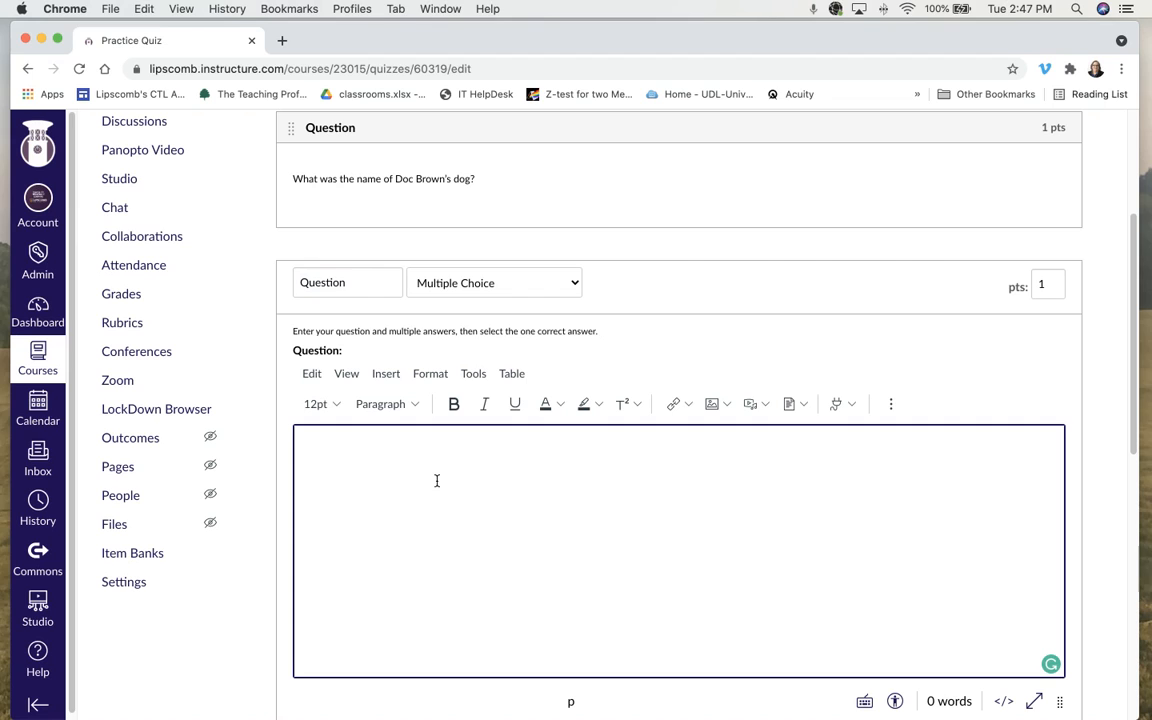
text(What was George McFly’s favorite television program?)
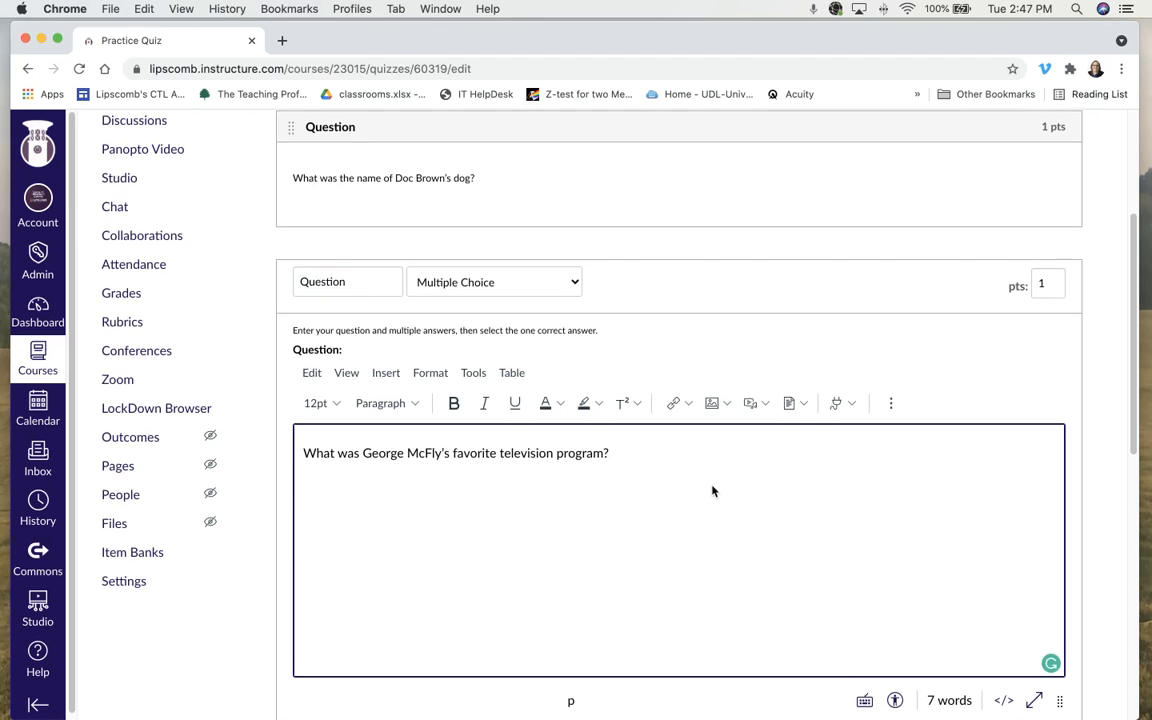
- Enter the answers Buck Rogers, Masterpiece Theater, Kung-Fu Theater and Science Fiction Theater, with the last one marked correct, and update the question
scroll(713, 490, down, 10)
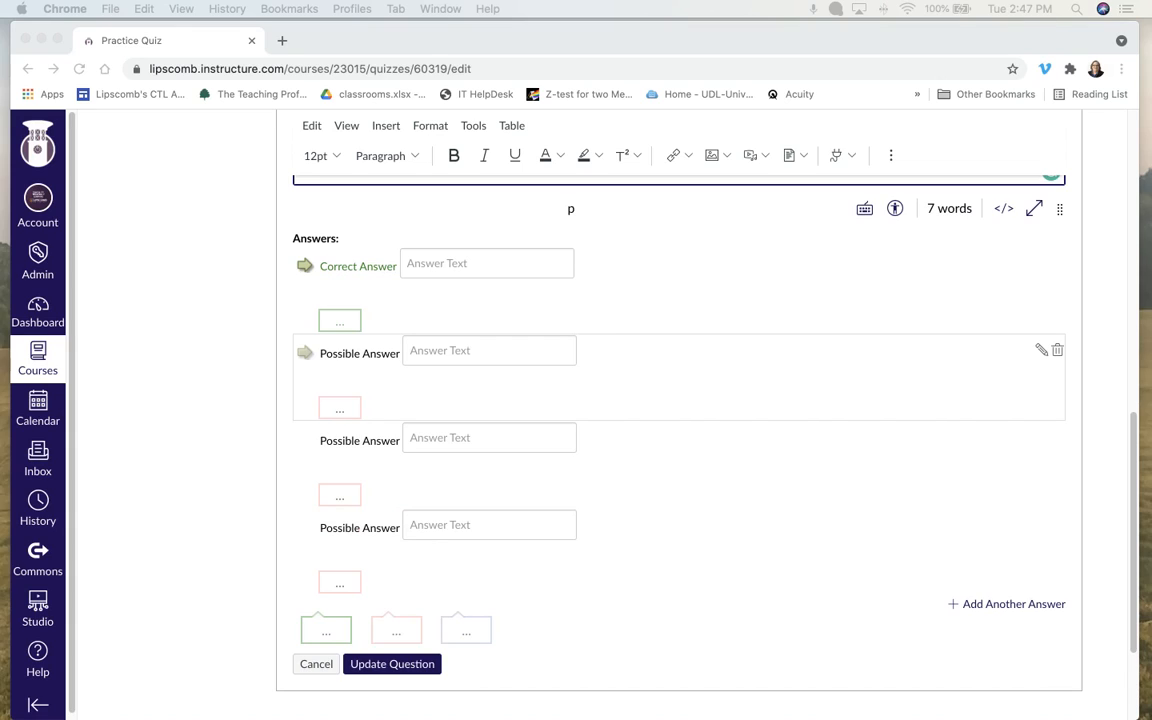
click(423, 262)
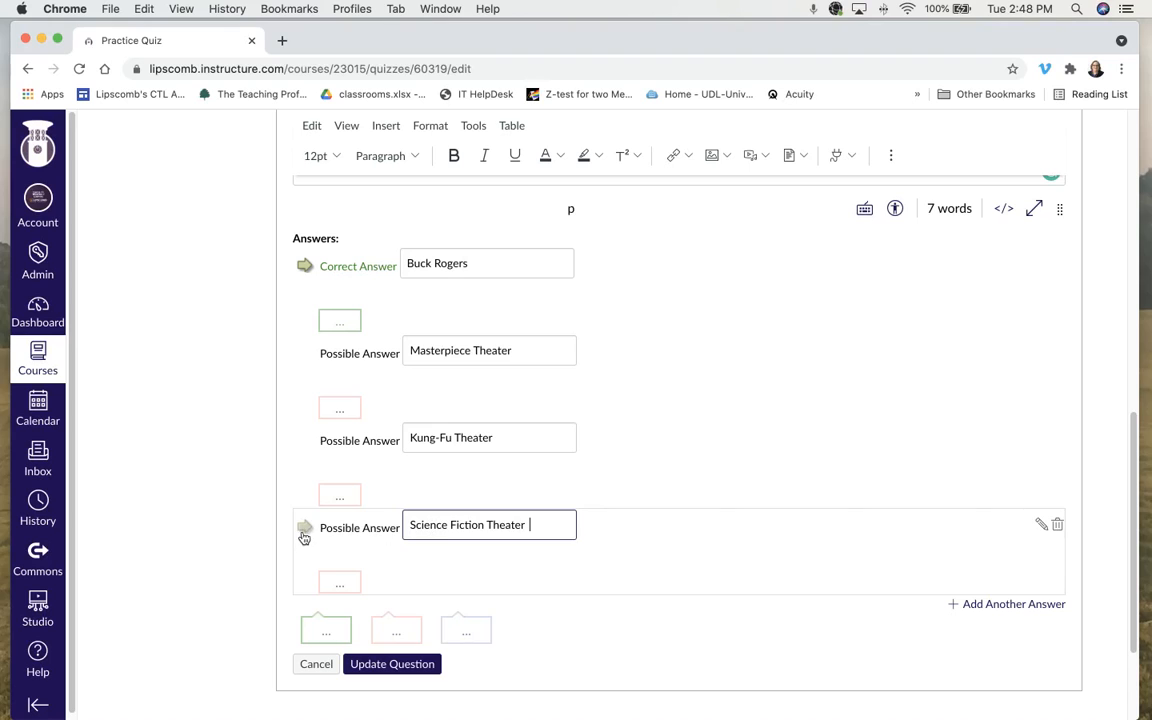
click(303, 530)
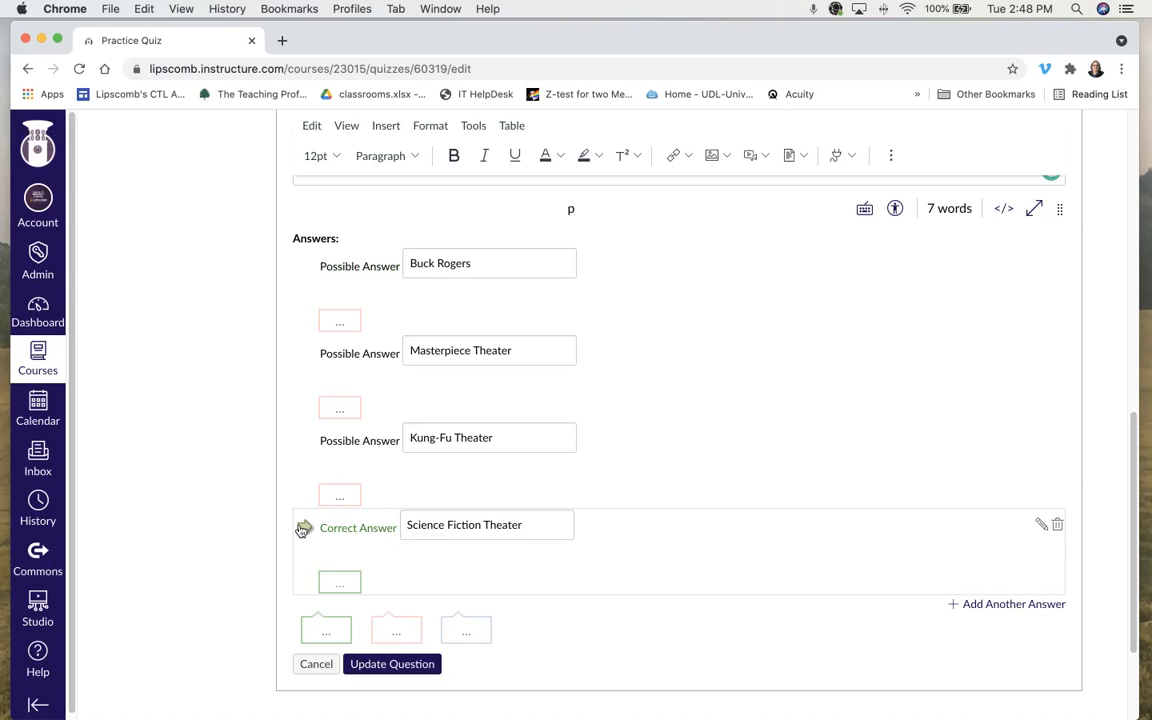
scroll(695, 509, down, 1)
scroll(695, 509, down, 3)
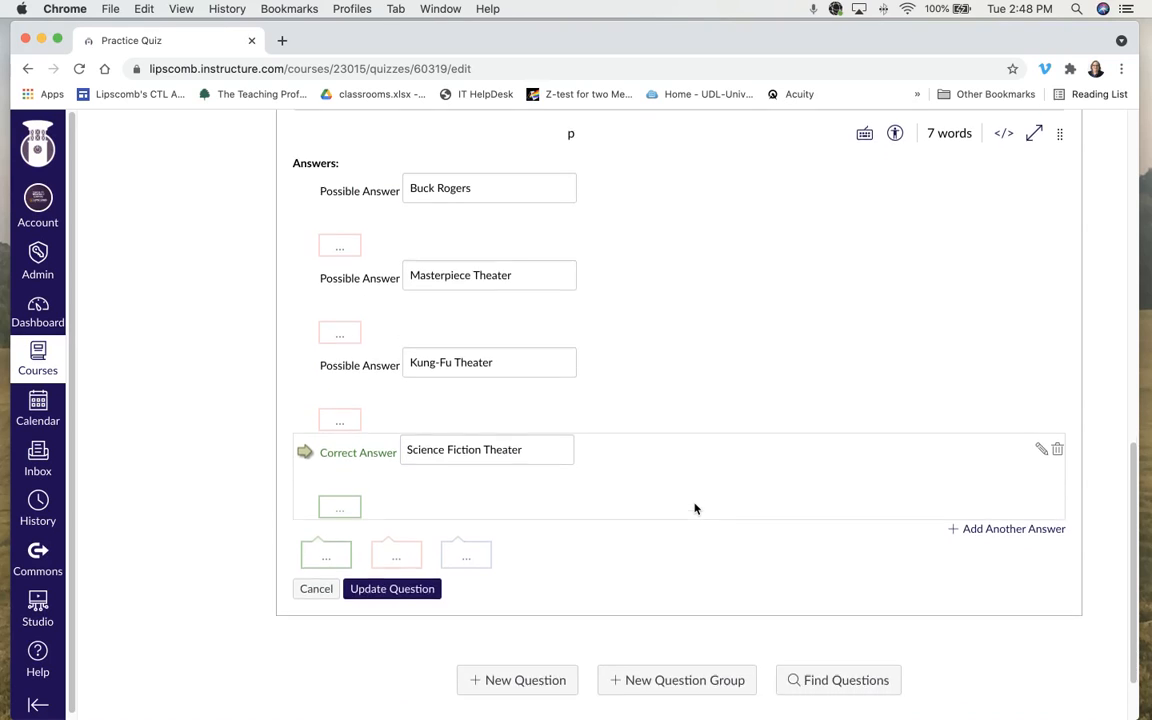
click(363, 525)
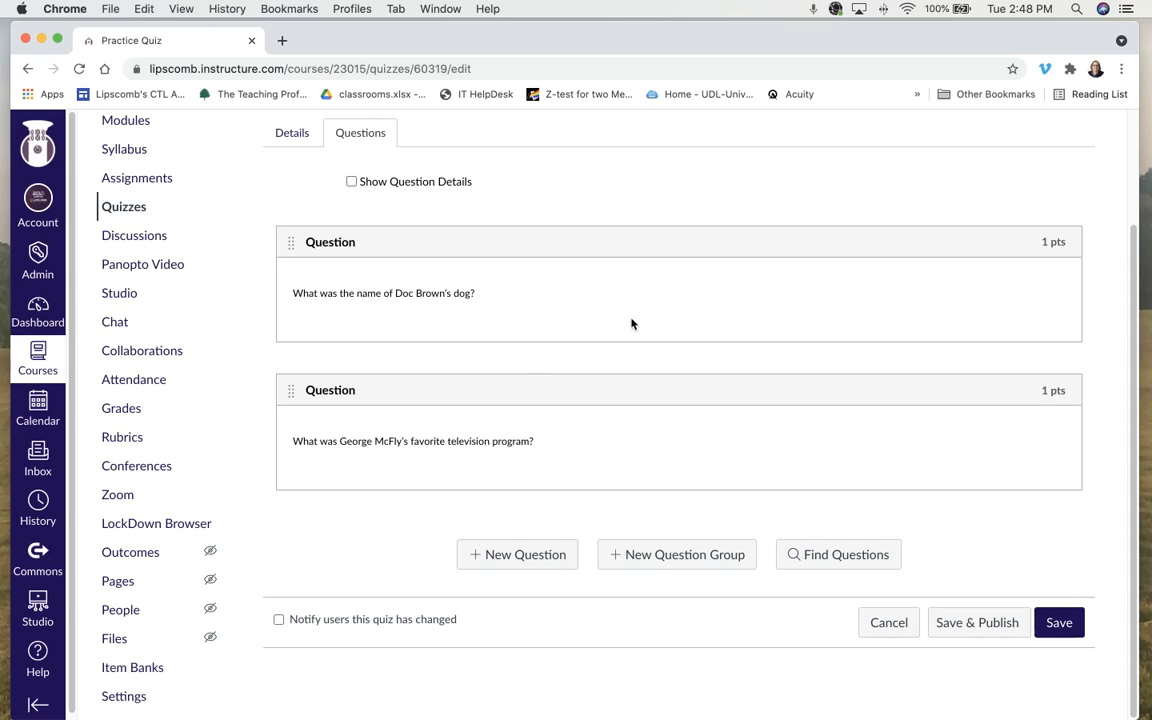
- Add another new question below the George McFly question and set its type to Essay Question
click(560, 560)
scroll(620, 430, down, 4)
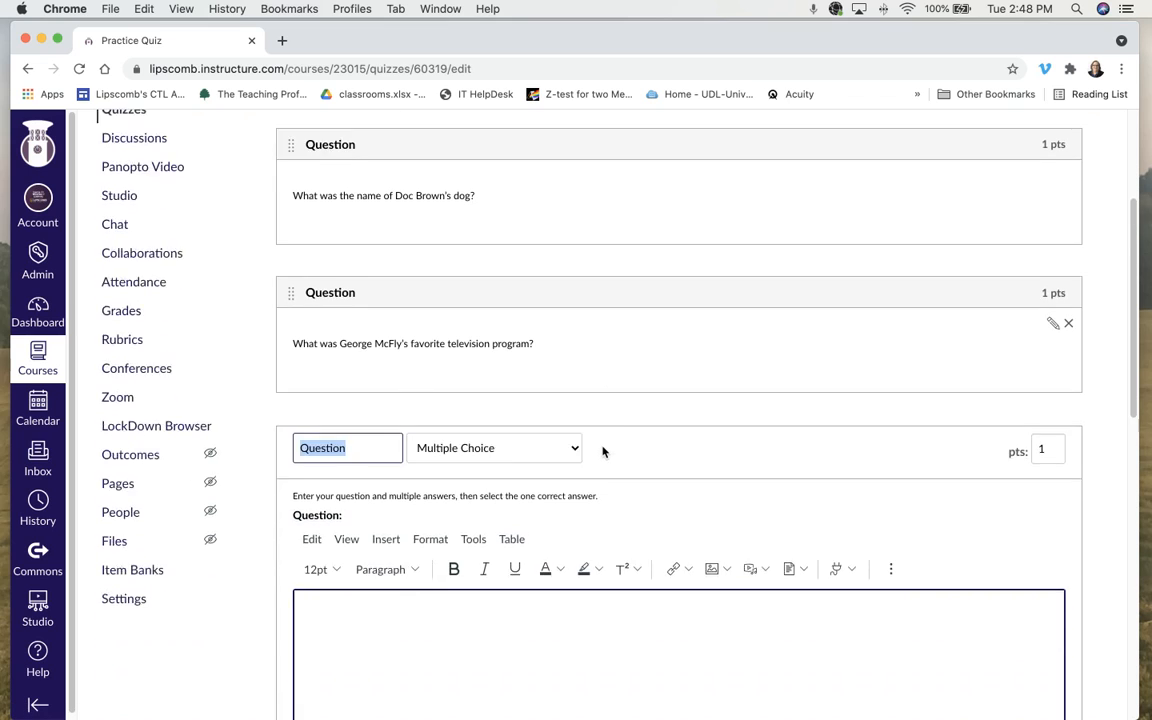
click(536, 340)
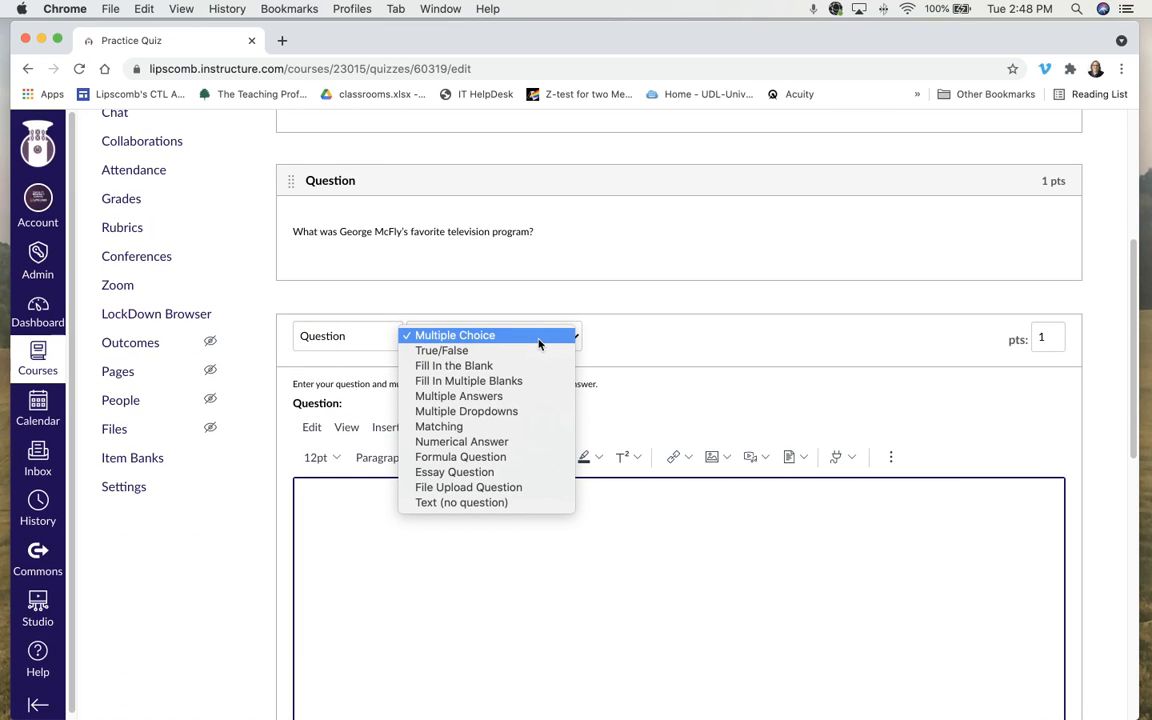
click(470, 472)
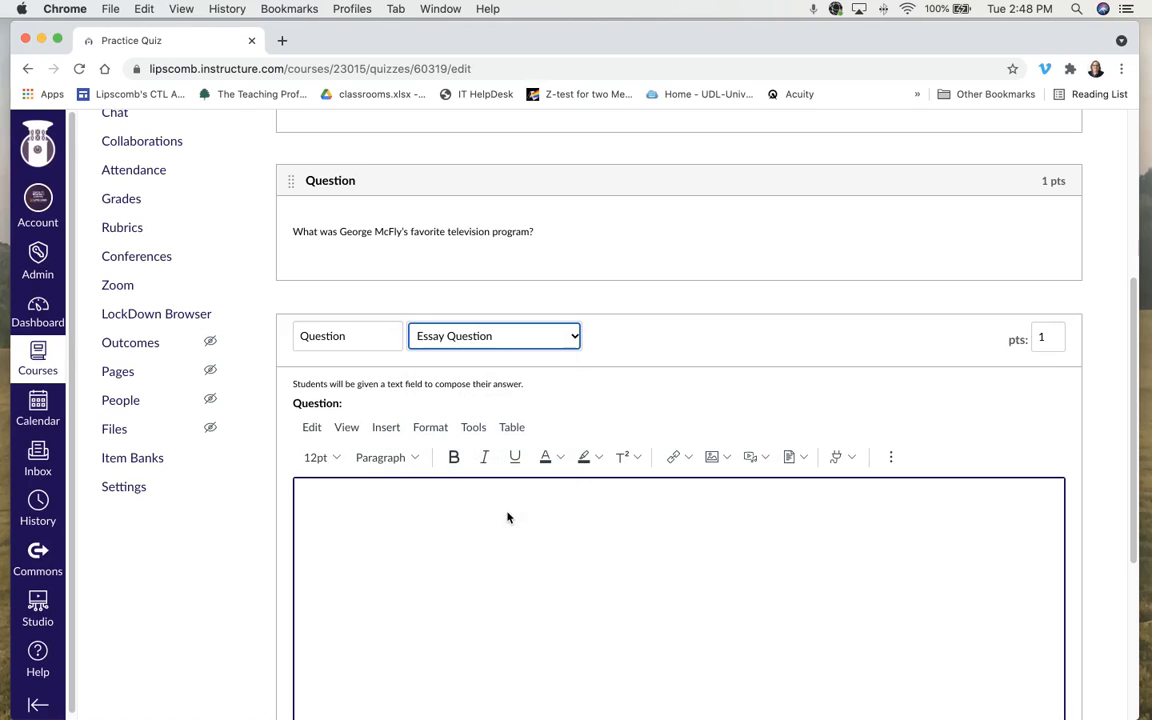
scroll(602, 512, down, 1)
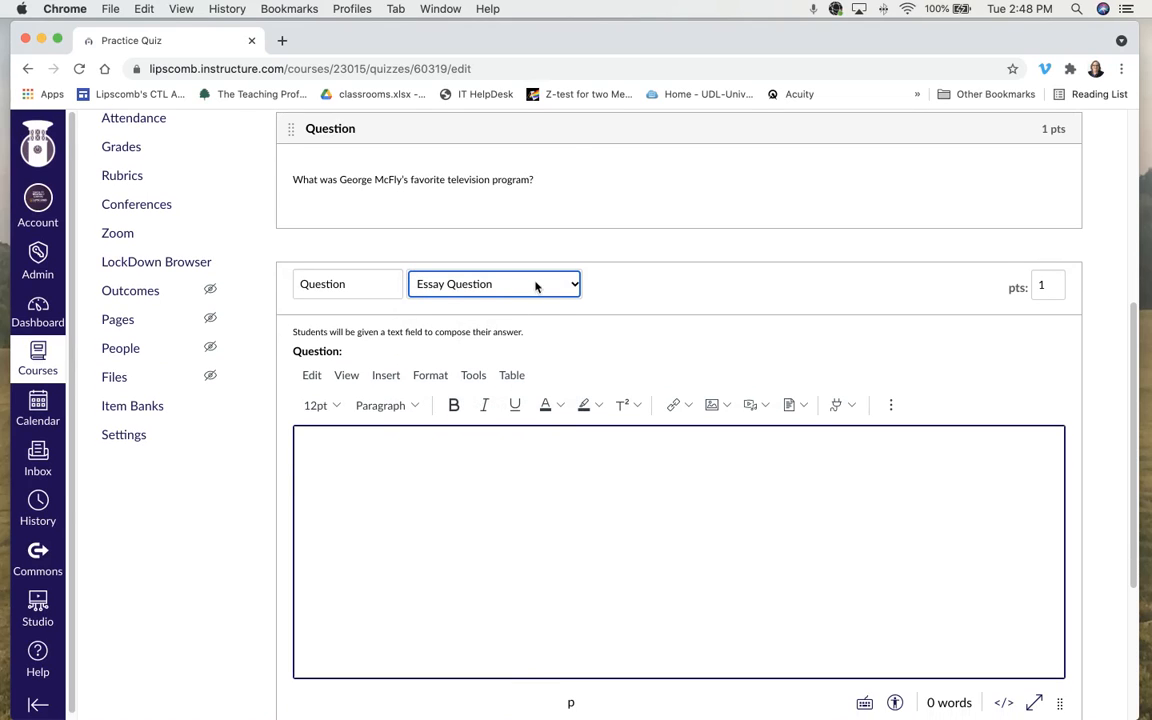
click(568, 286)
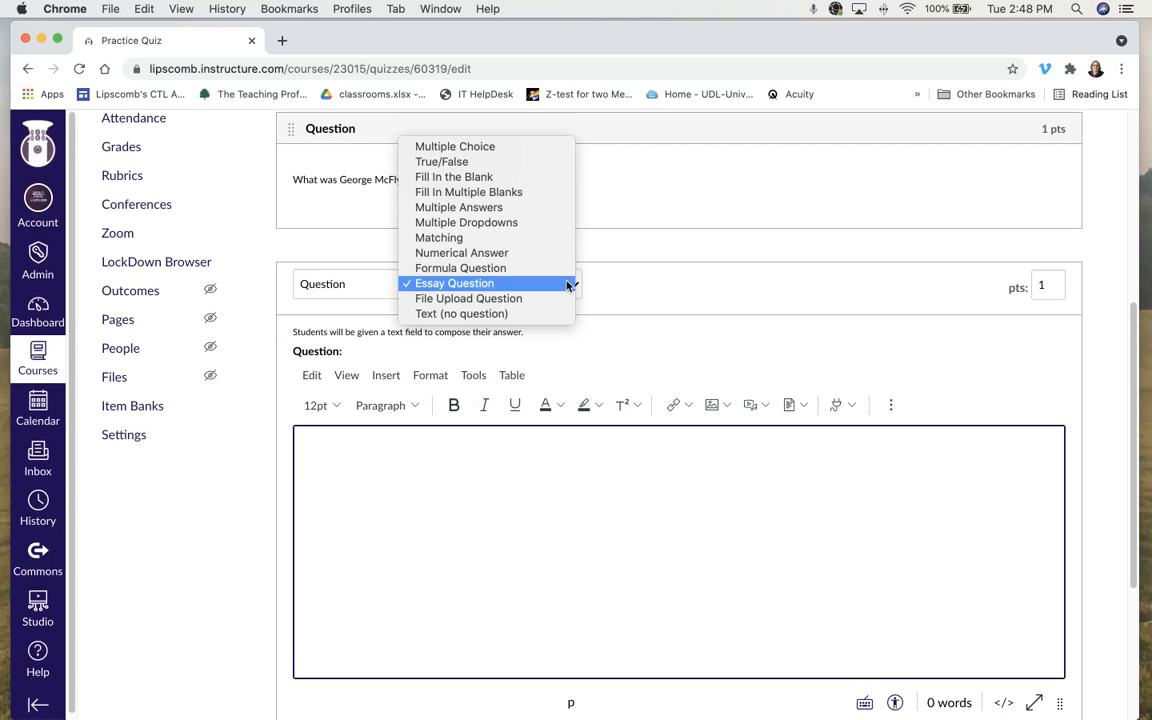
click(568, 286)
- Enter the essay prompt "What was your favorite part of Back to the Future?" and update the question
click(550, 527)
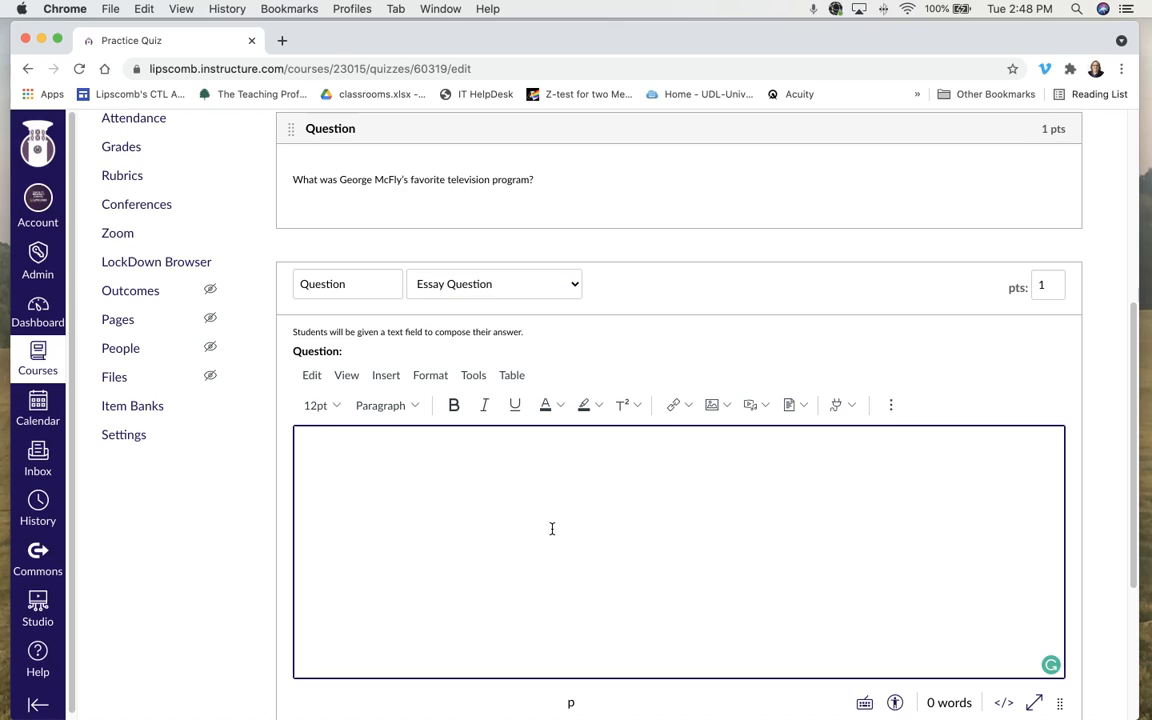
text(What )
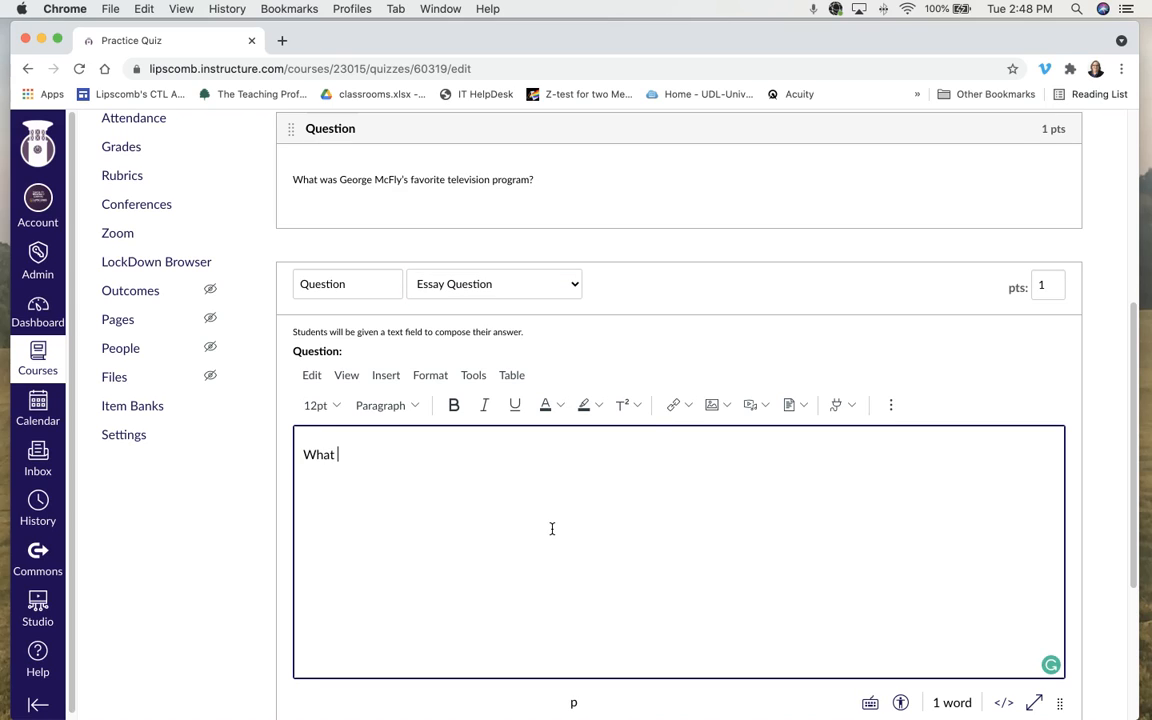
text(was your favorite par)
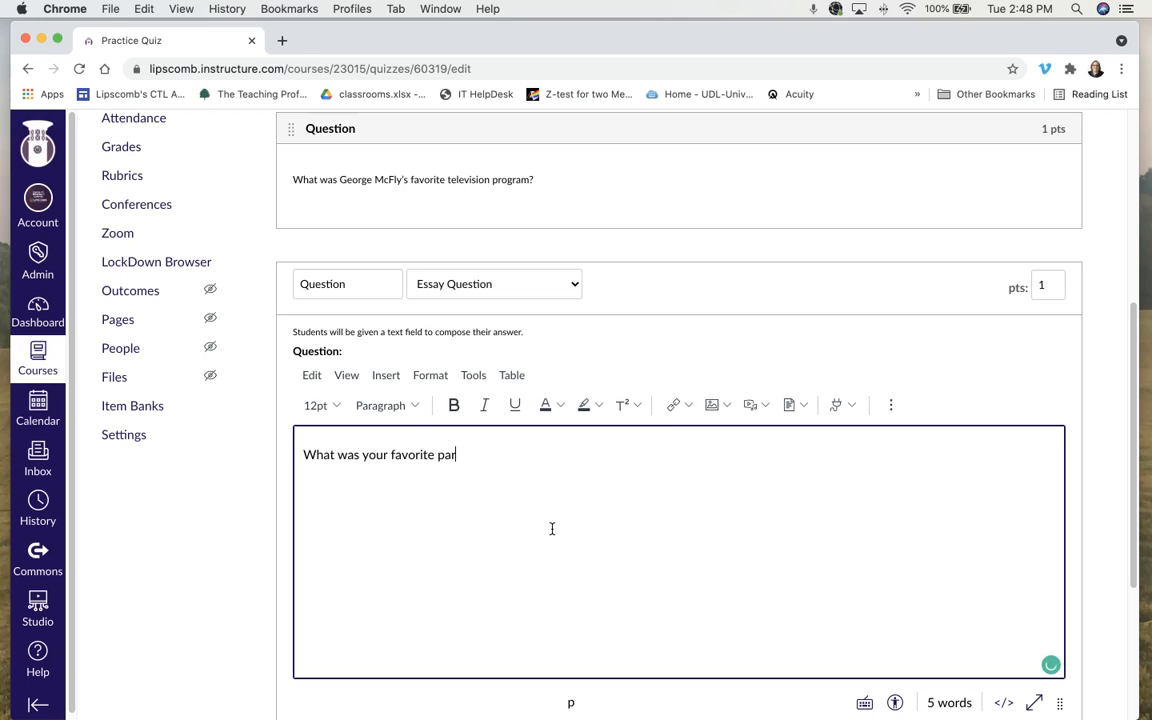
text(t of Back to the Future?)
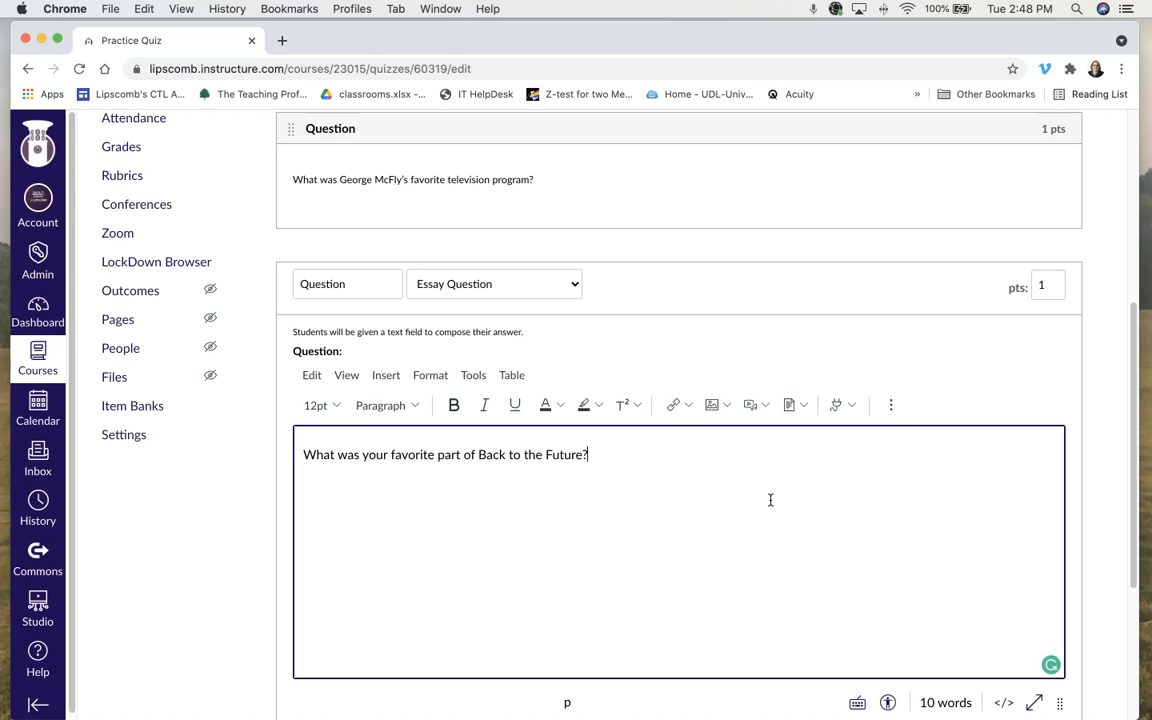
scroll(769, 499, down, 5)
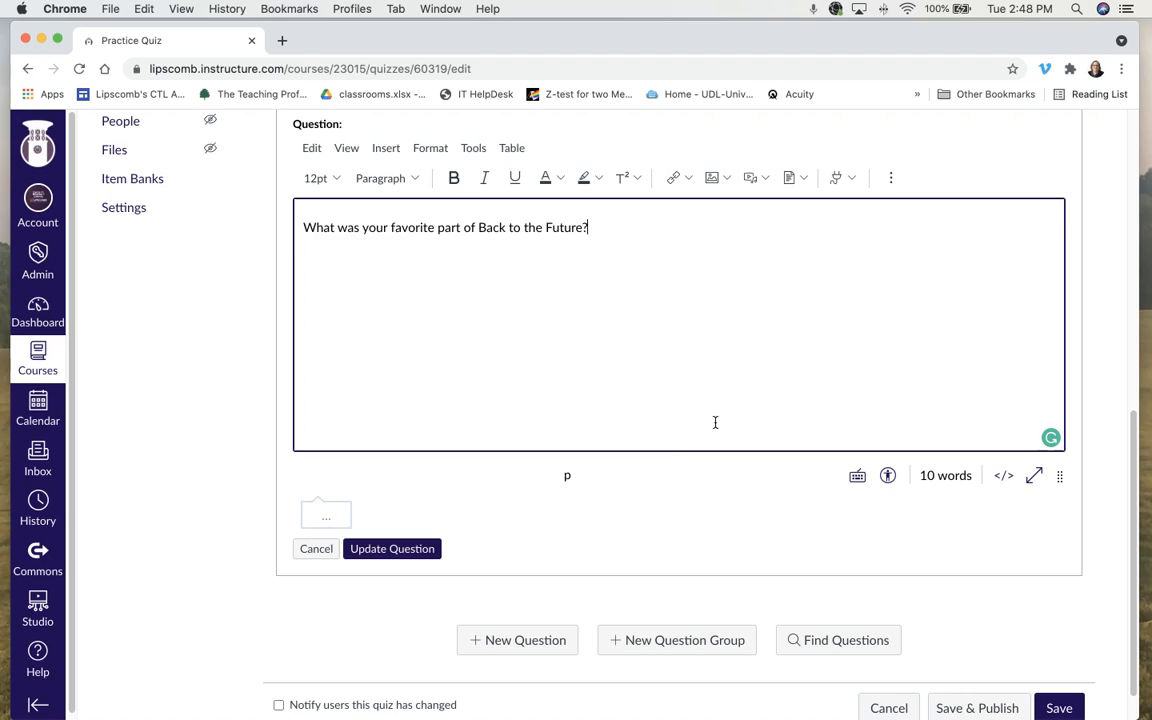
scroll(715, 419, up, 5)
scroll(589, 470, down, 6)
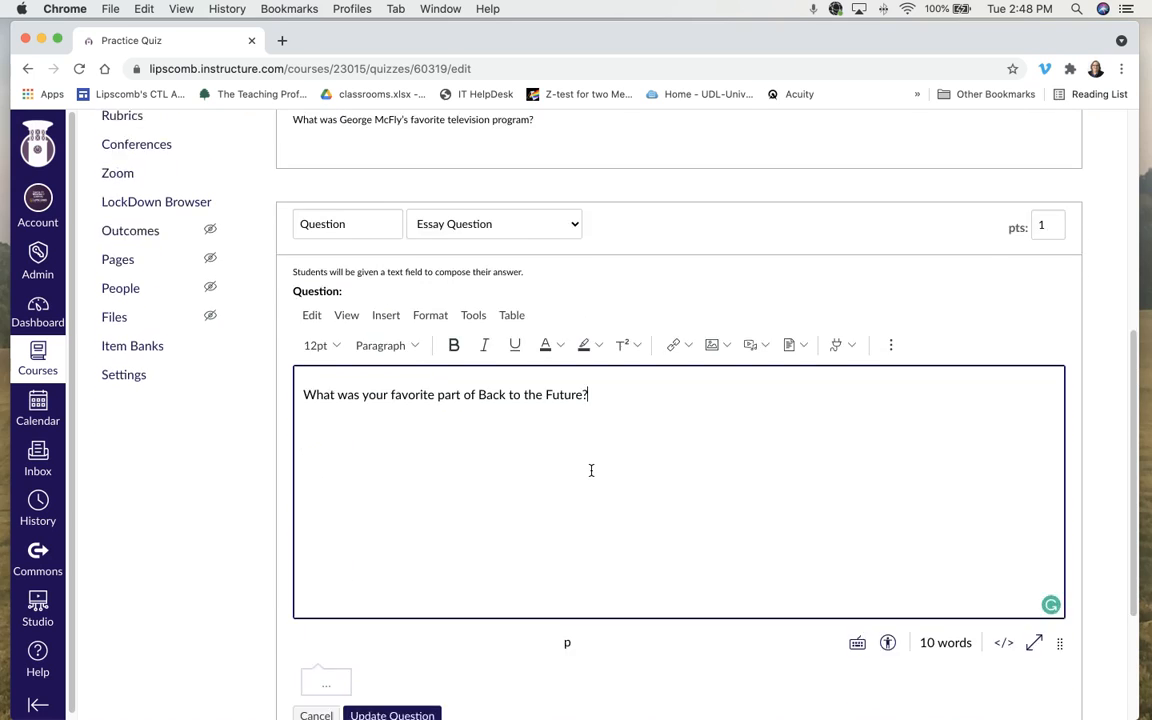
scroll(540, 497, up, 2)
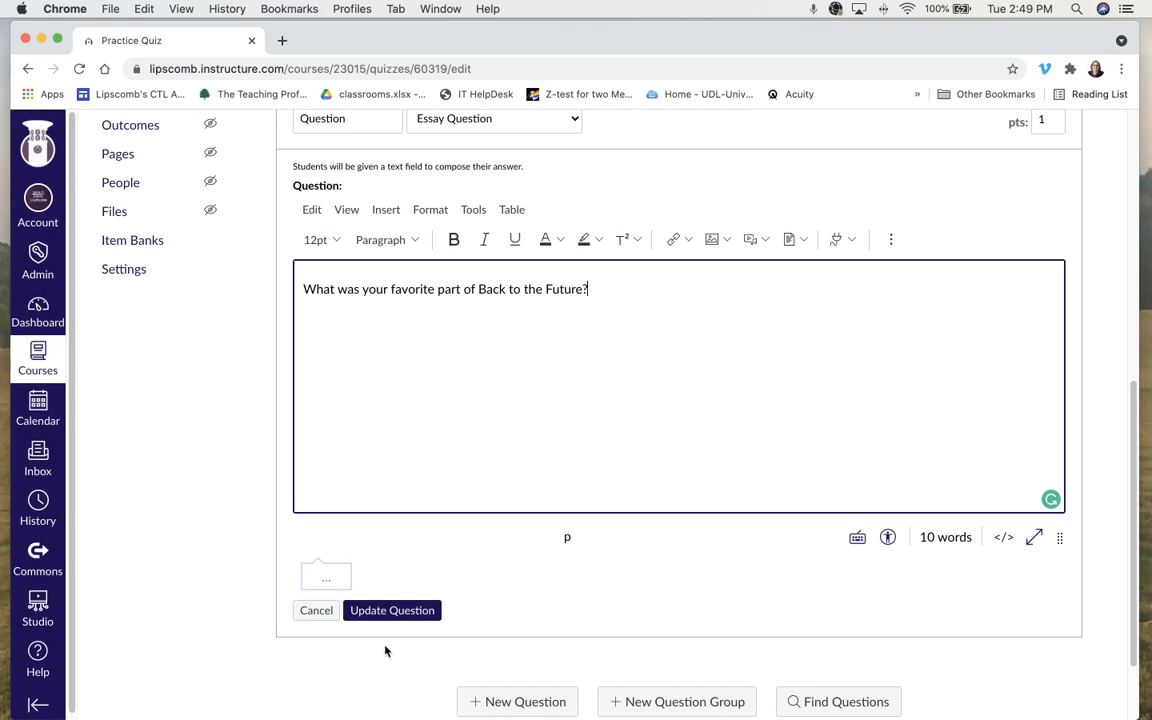
click(395, 612)
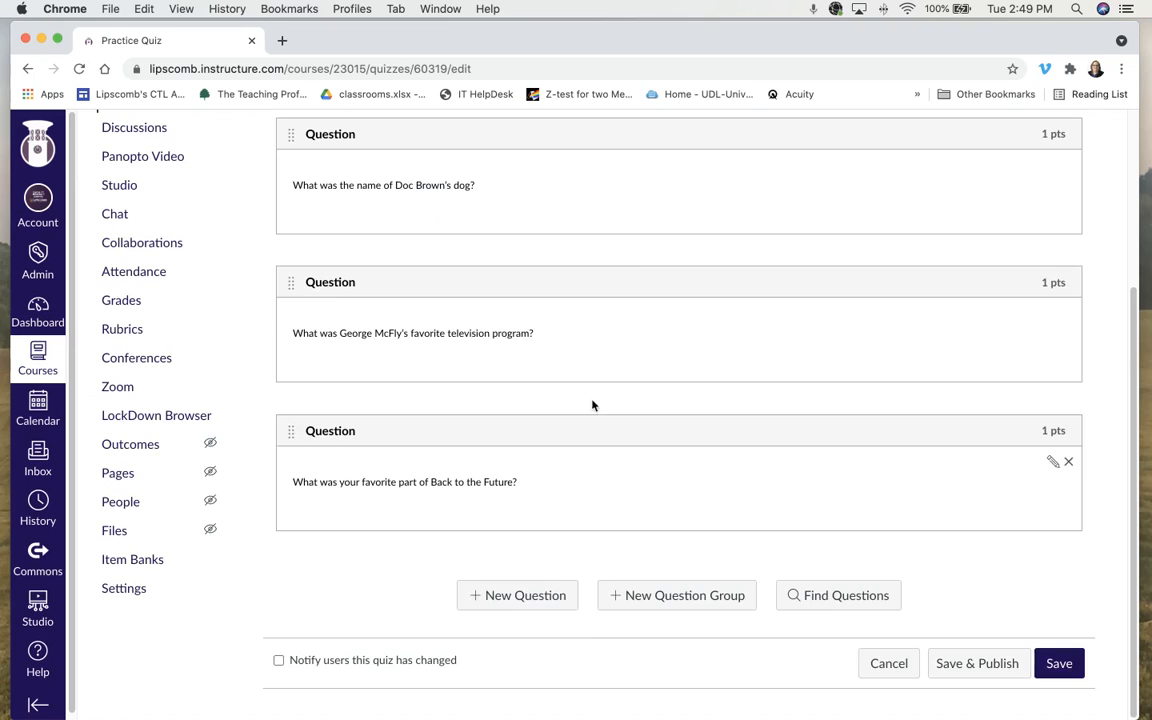
- Look over the quiz's details and question list, and save the quiz without publishing it
scroll(521, 490, up, 3)
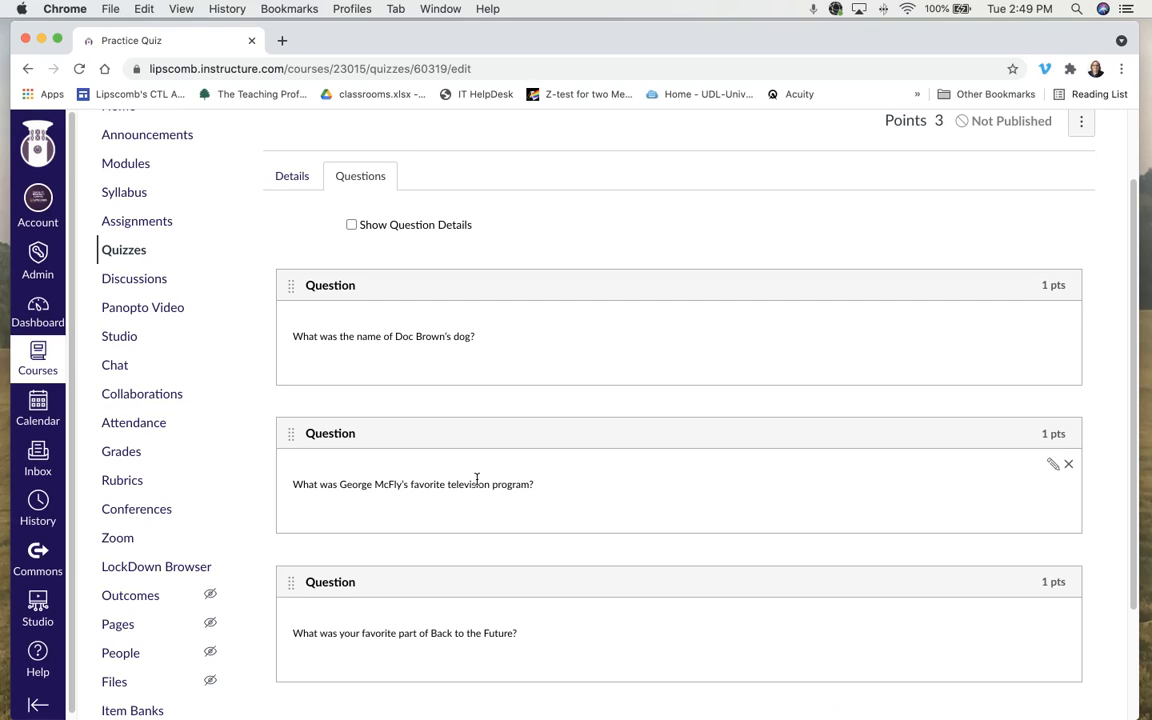
click(294, 182)
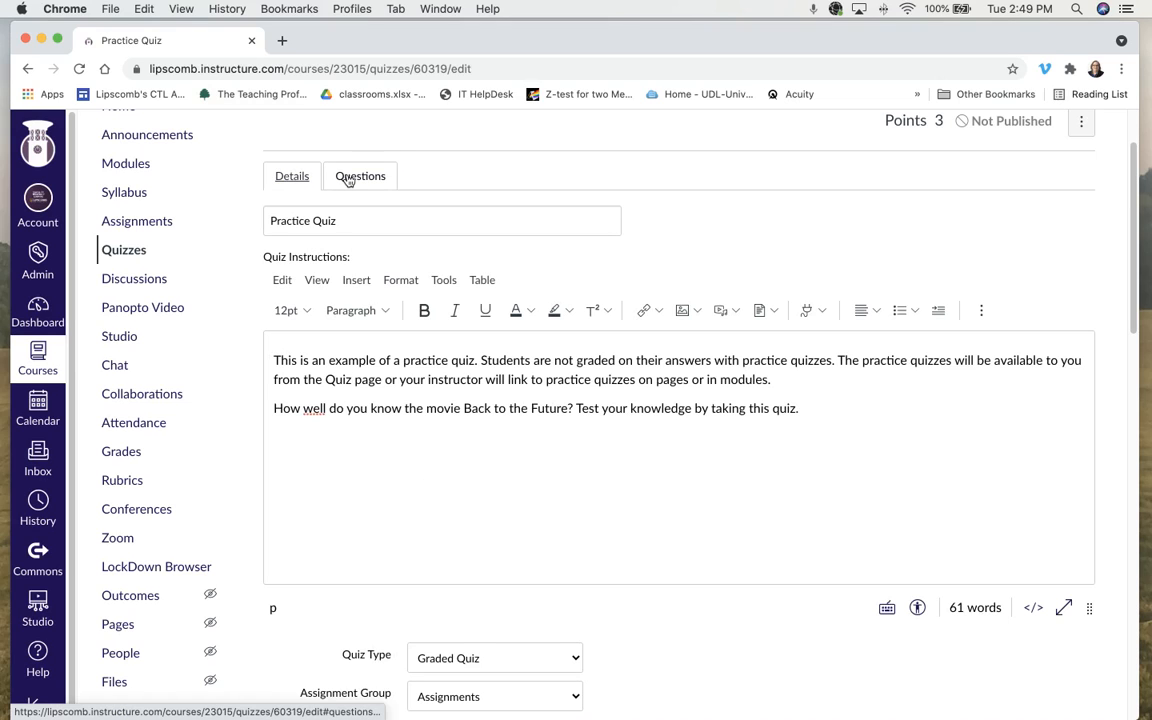
click(347, 179)
scroll(490, 400, down, 5)
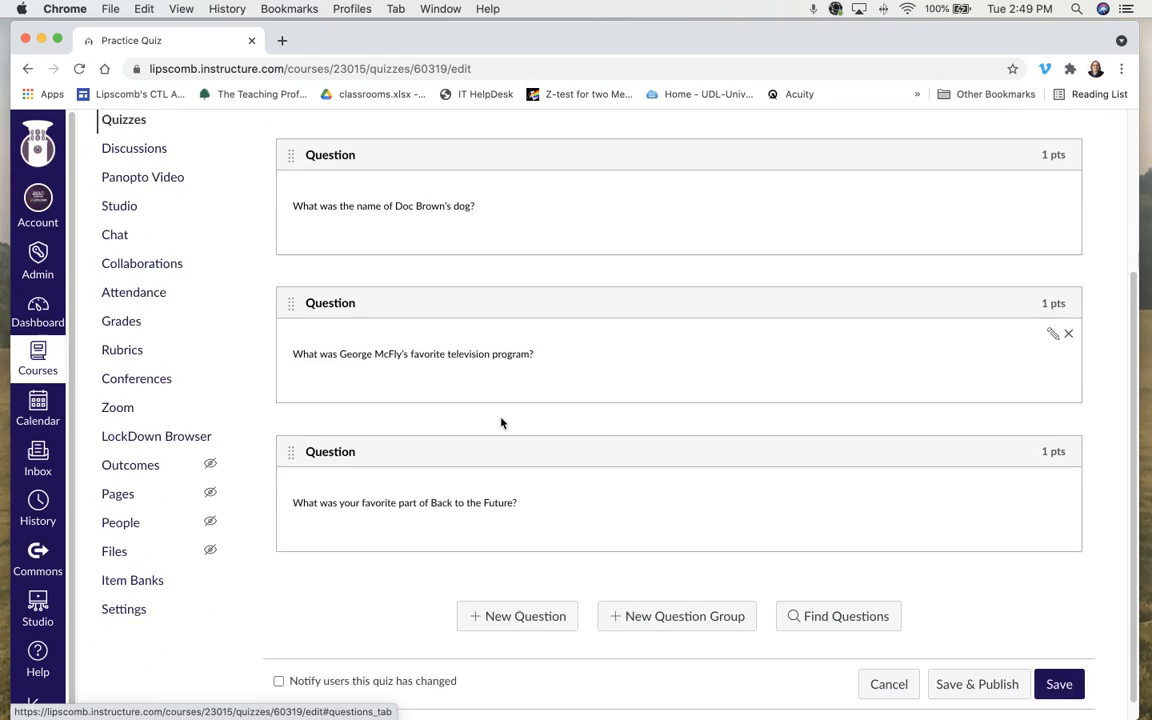
click(1050, 668)
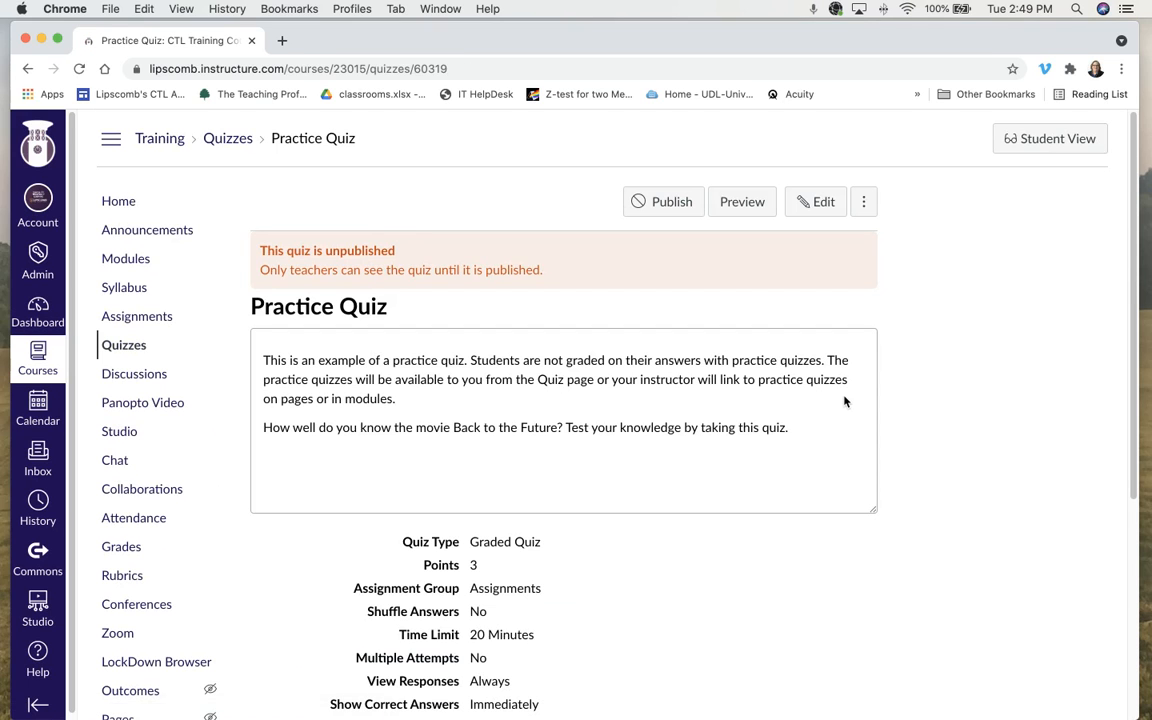
- Preview the draft quiz, return to its overview page and examine the listed settings, due dates and availability dates
scroll(845, 400, down, 3)
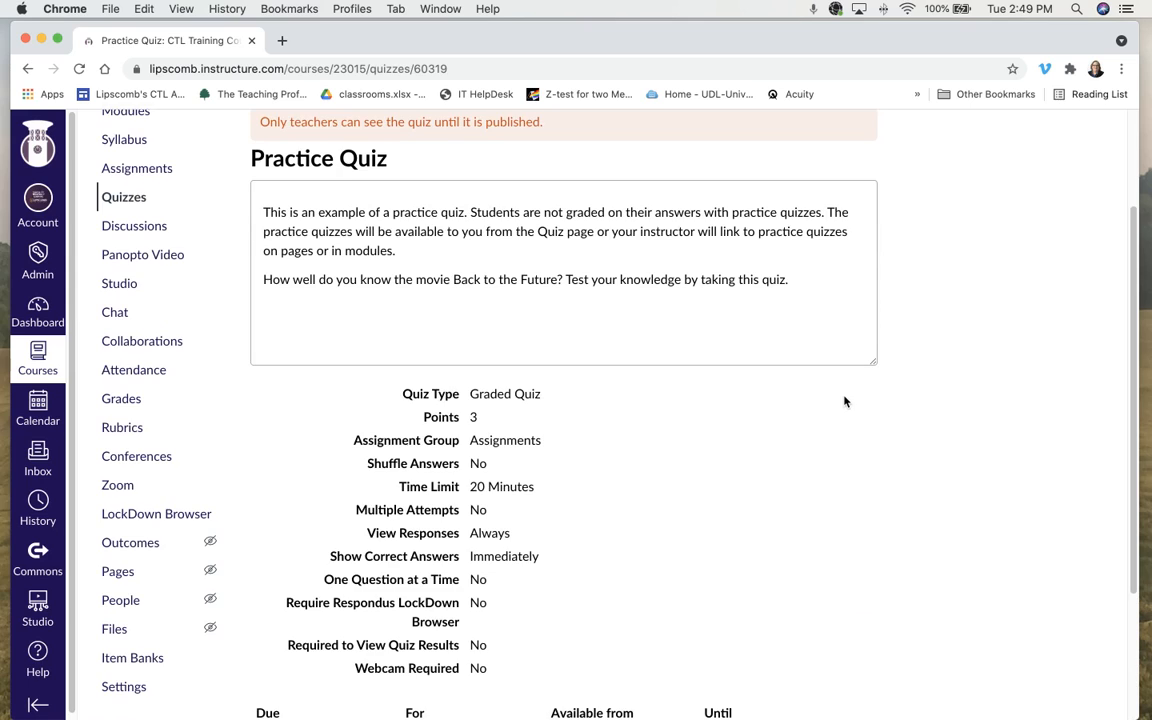
scroll(845, 400, up, 3)
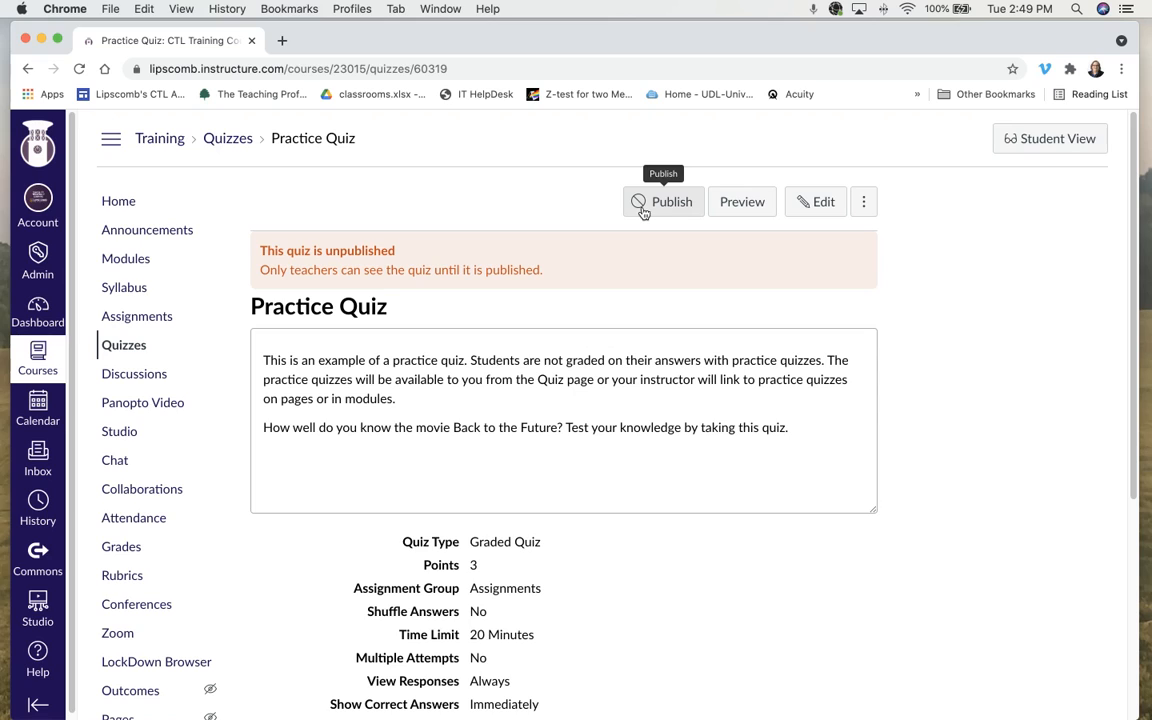
click(748, 206)
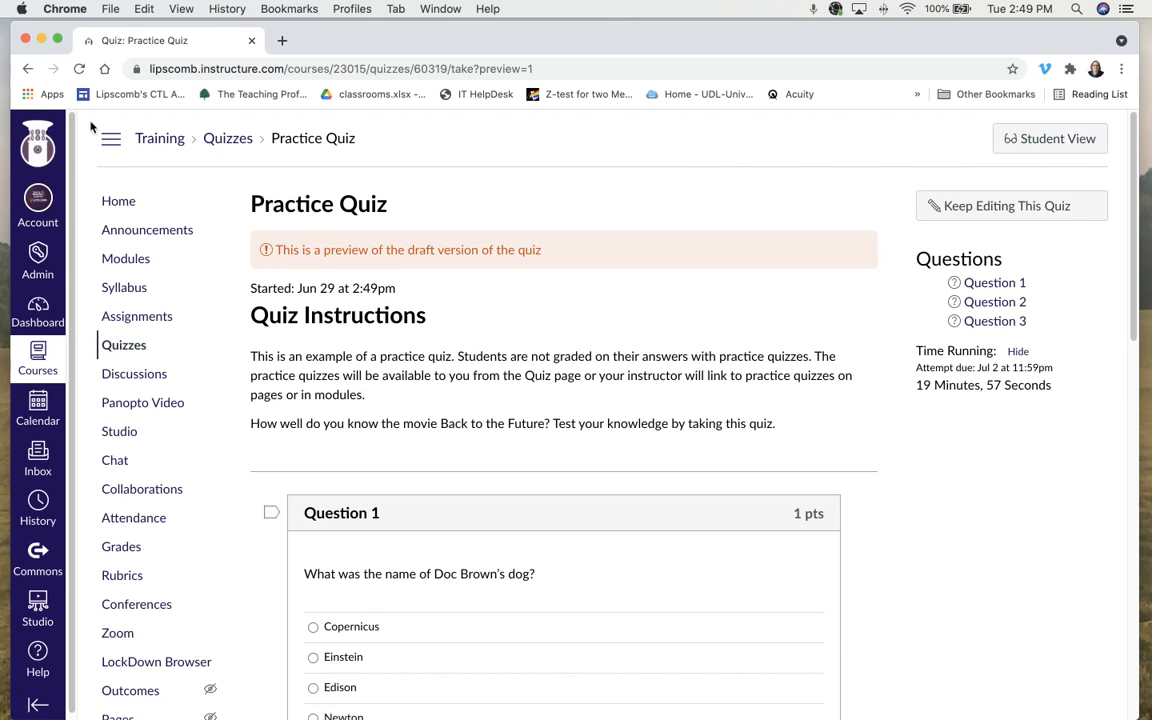
click(26, 69)
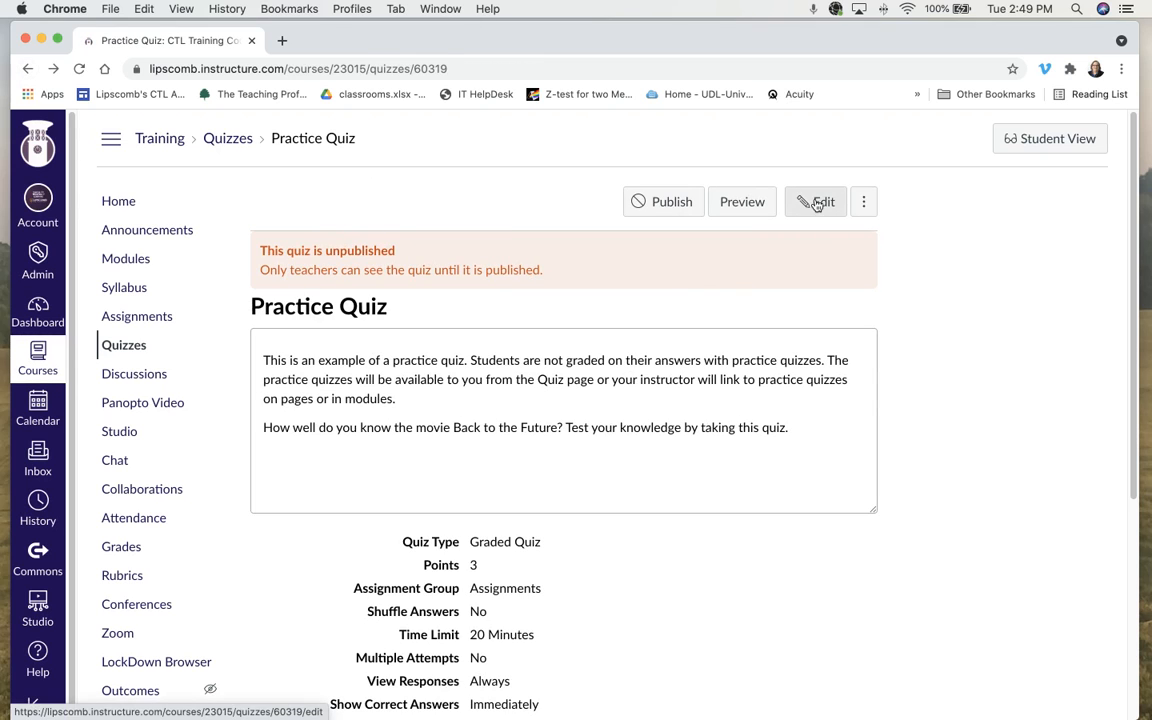
scroll(885, 378, down, 5)
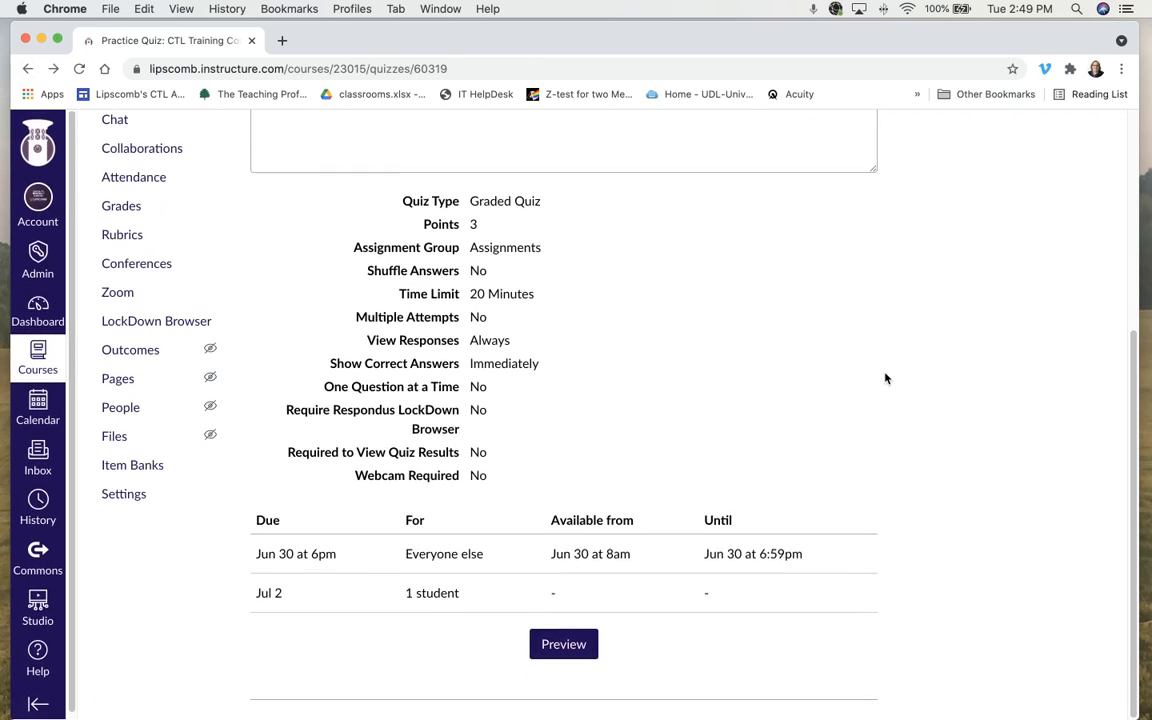
scroll(885, 378, up, 1)
scroll(885, 378, up, 5)
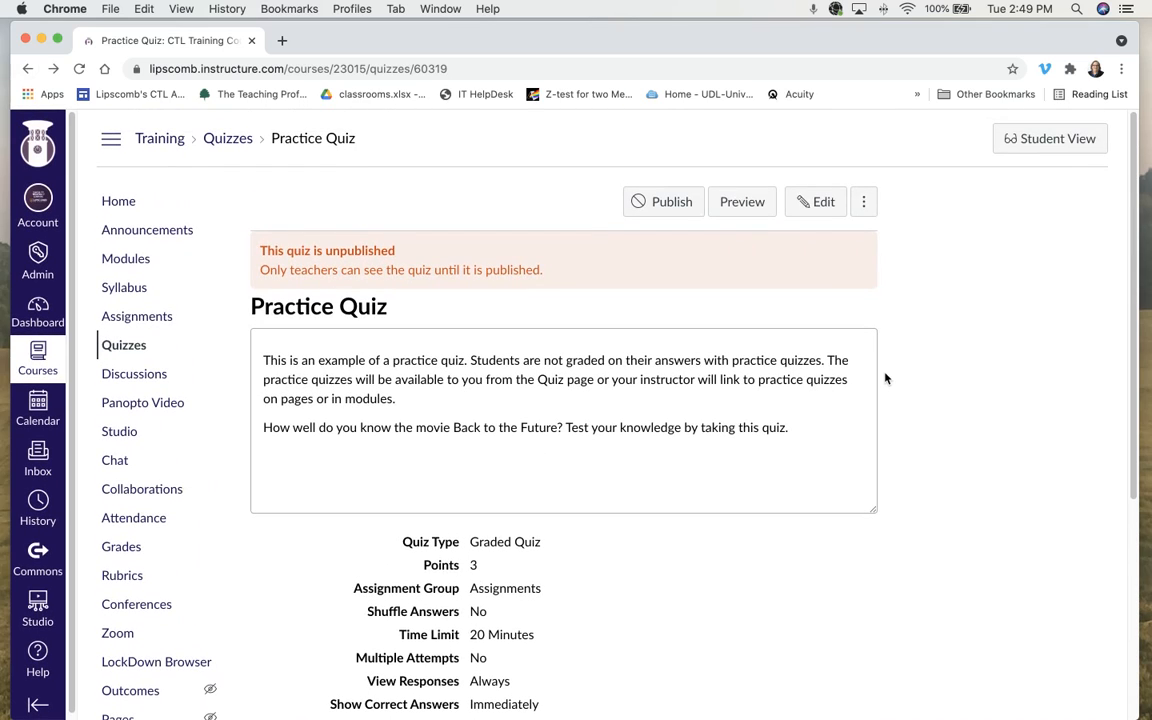